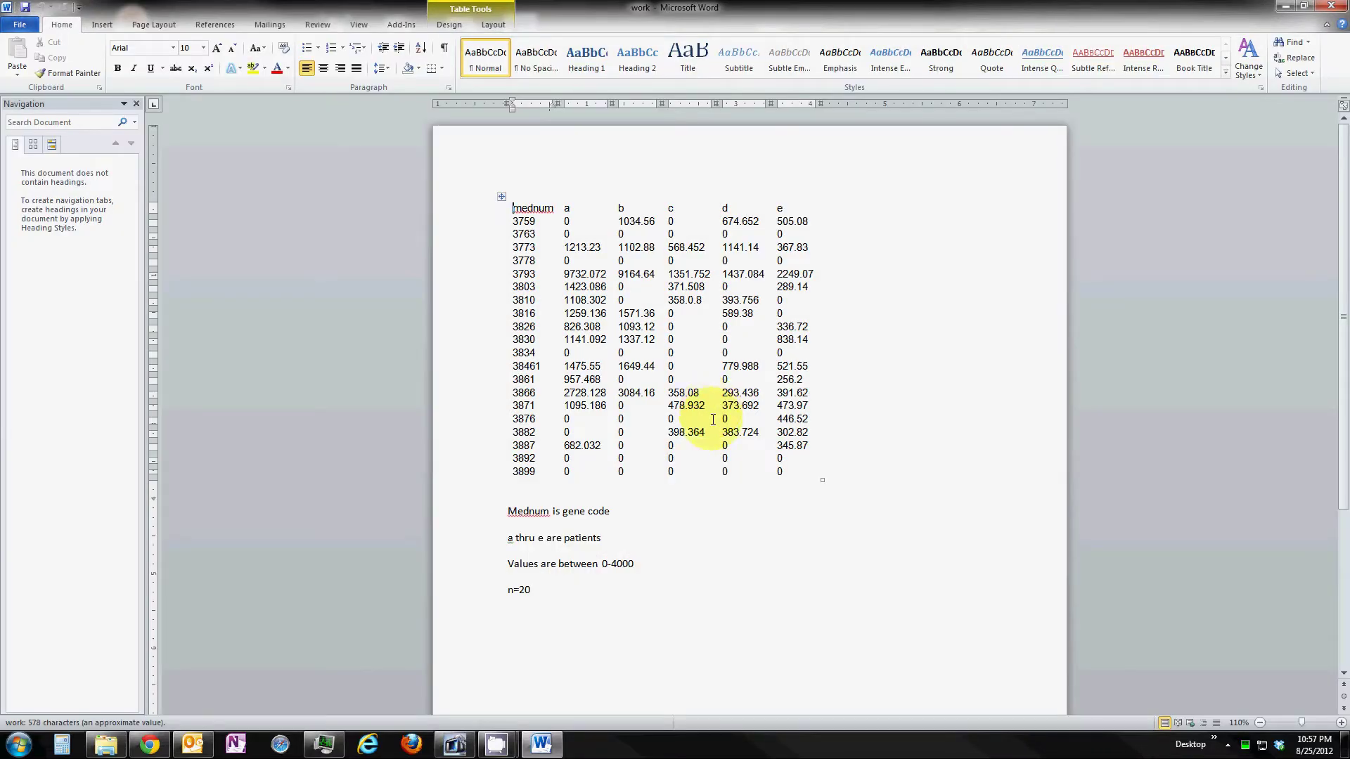
- Copy the Word gene-code table and its four note lines ending 'n=20'
left_click(671, 600)
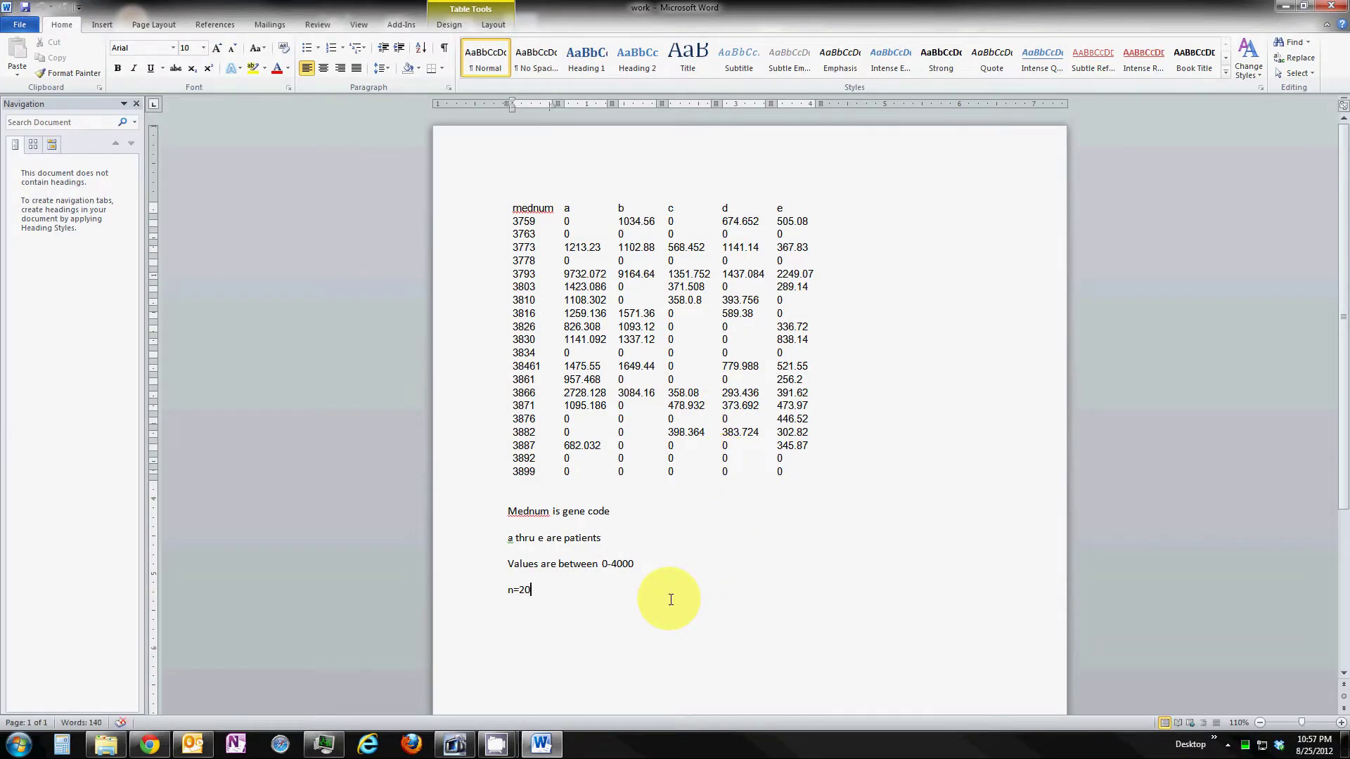
left_click_drag(671, 600, 521, 213)
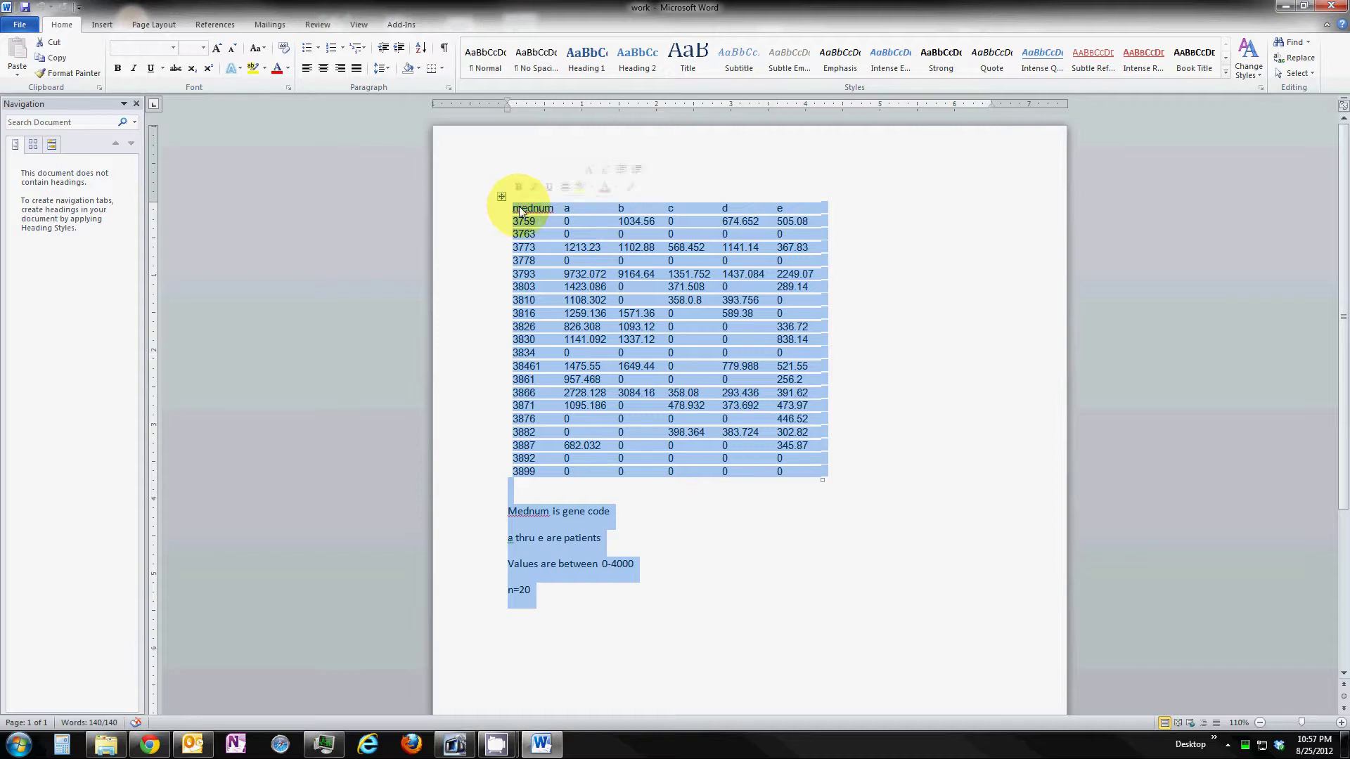
right_click(521, 211)
left_click(554, 232)
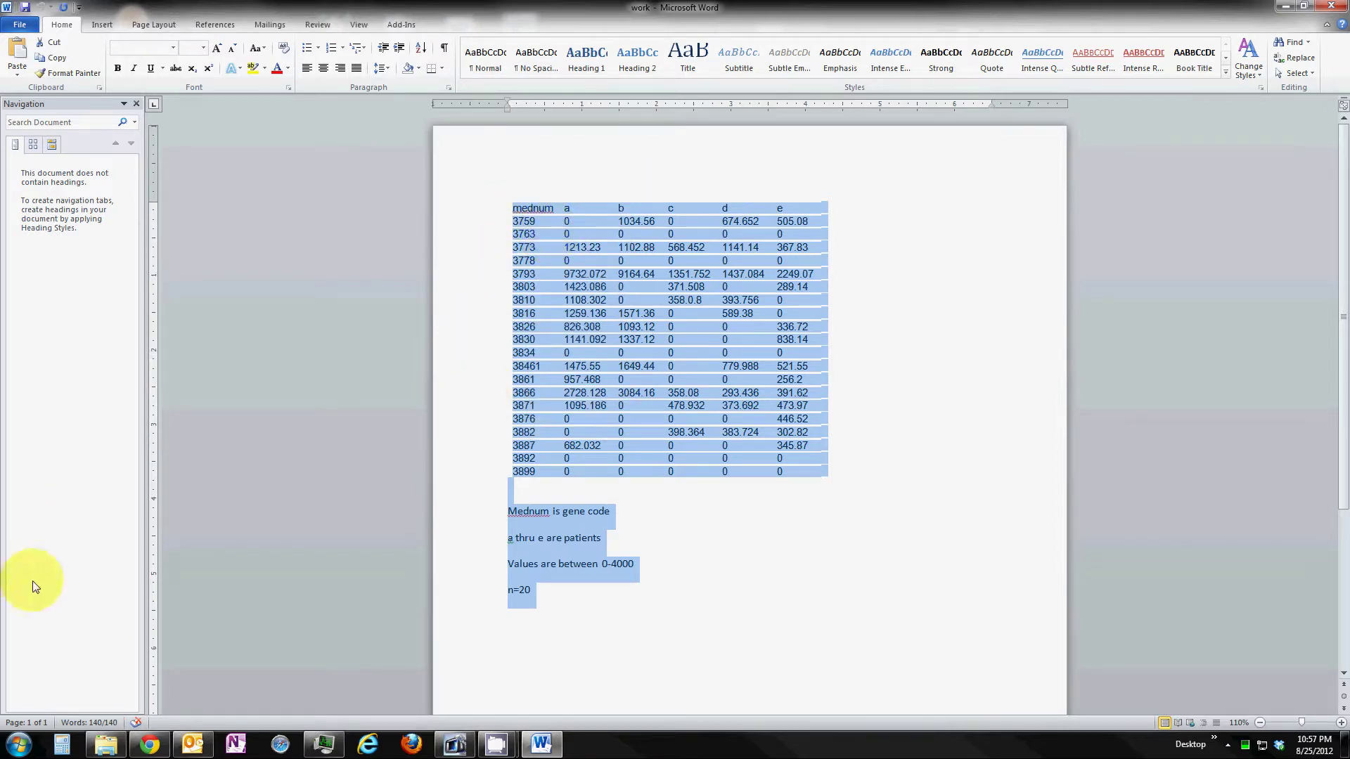
- Launch a new Excel workbook, then re-copy the table and notes from Word
left_click(23, 744)
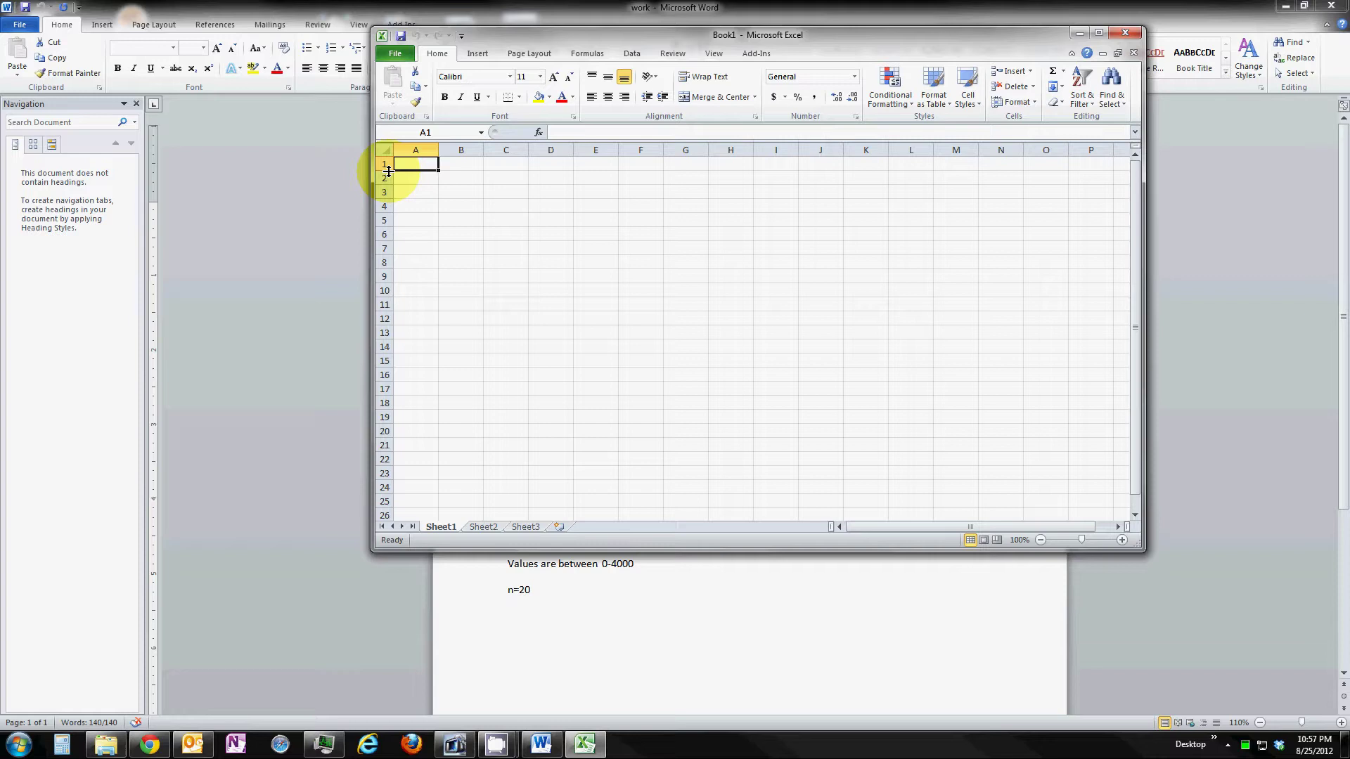
right_click(416, 164)
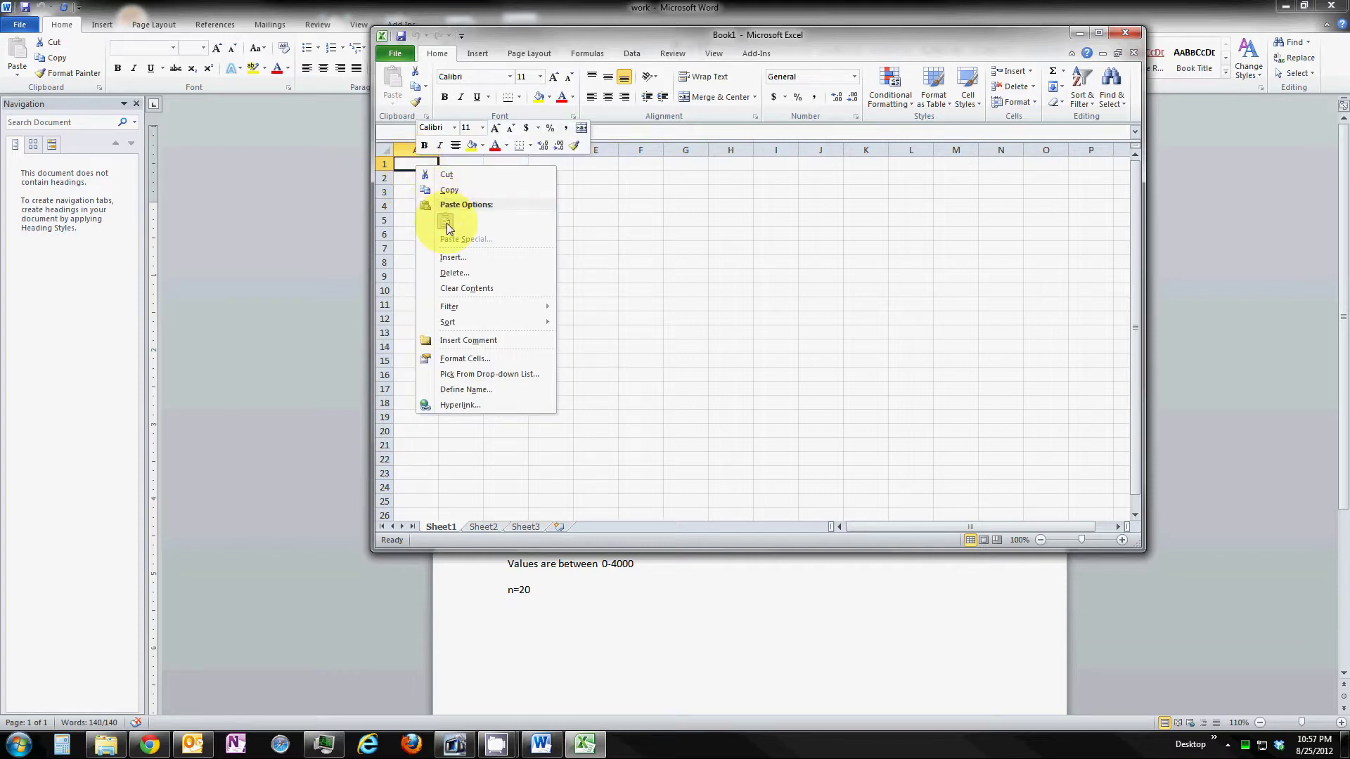
left_click(577, 625)
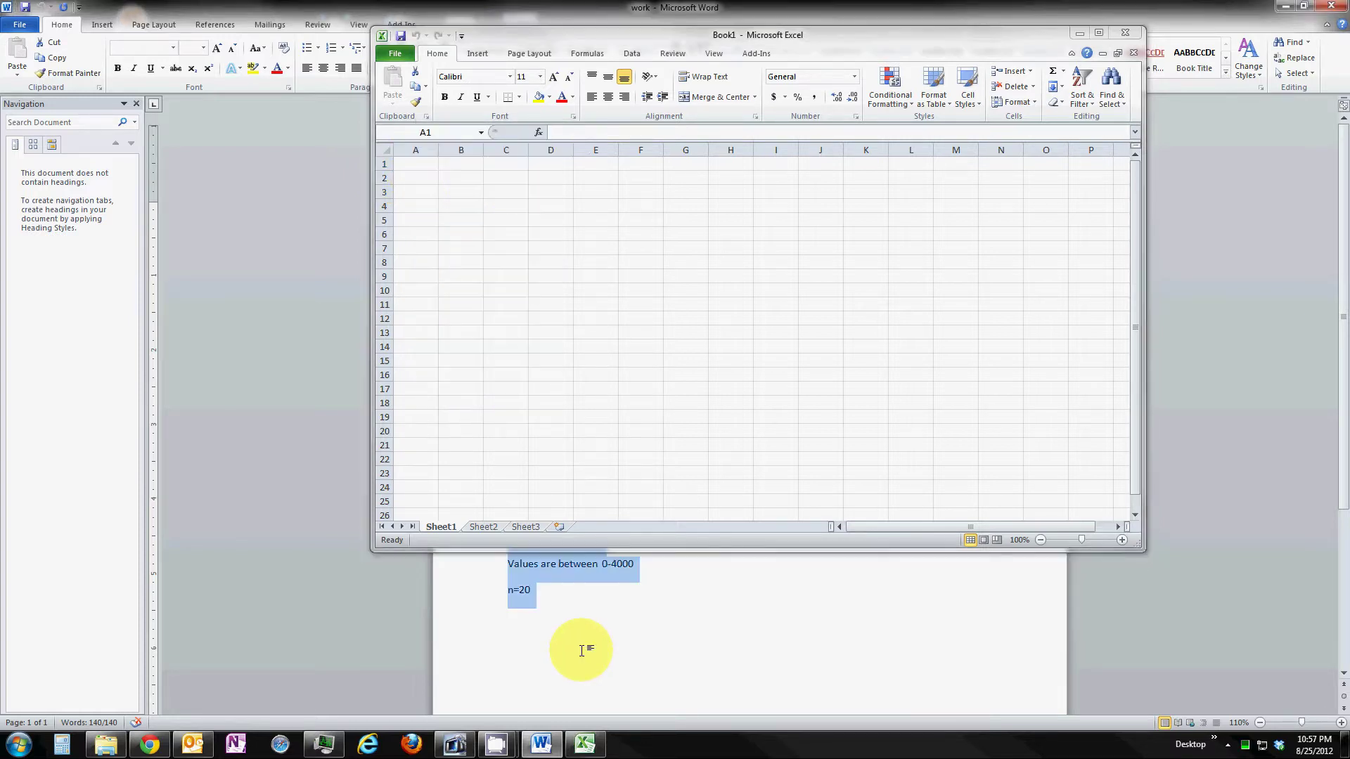
right_click(557, 575)
left_click(587, 367)
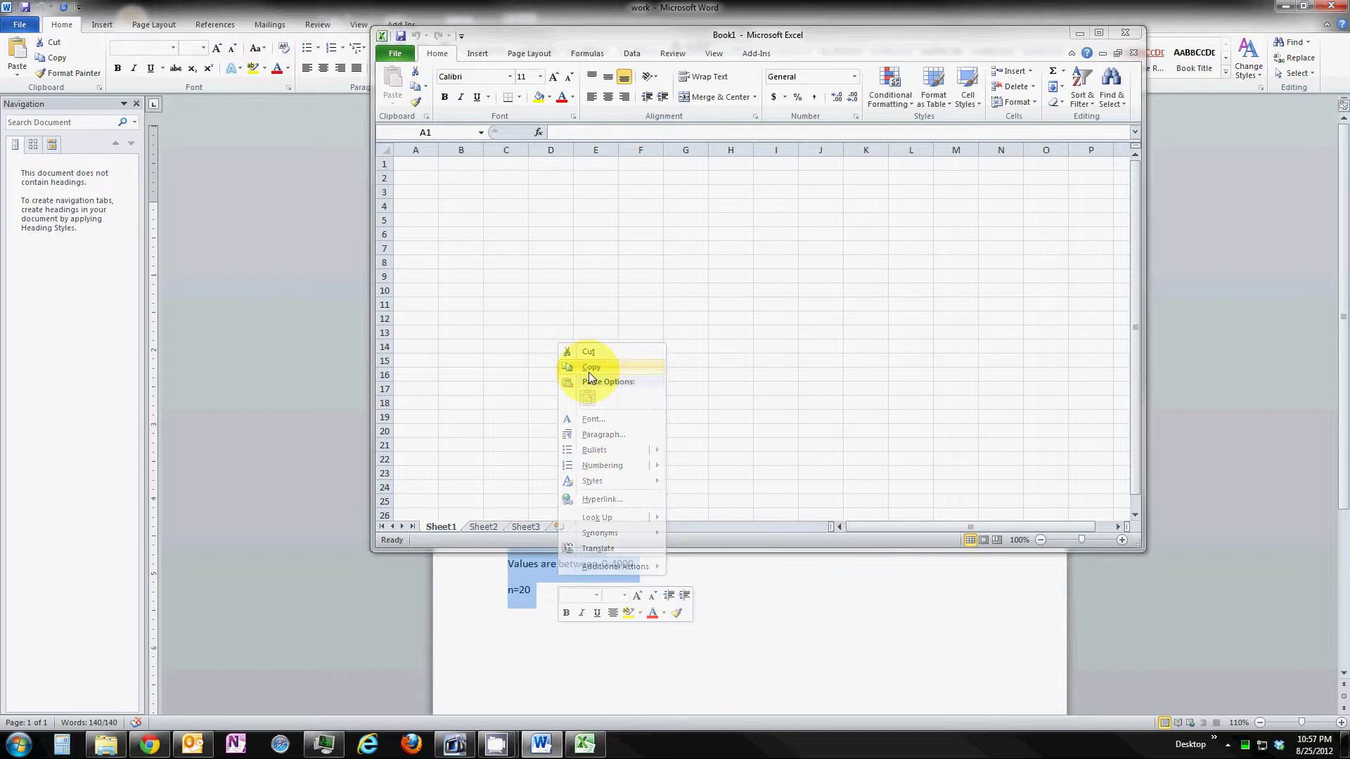
- Paste the table and notes into A1 of Book1 with source formatting, and maximize Excel
left_click(425, 167)
right_click(422, 166)
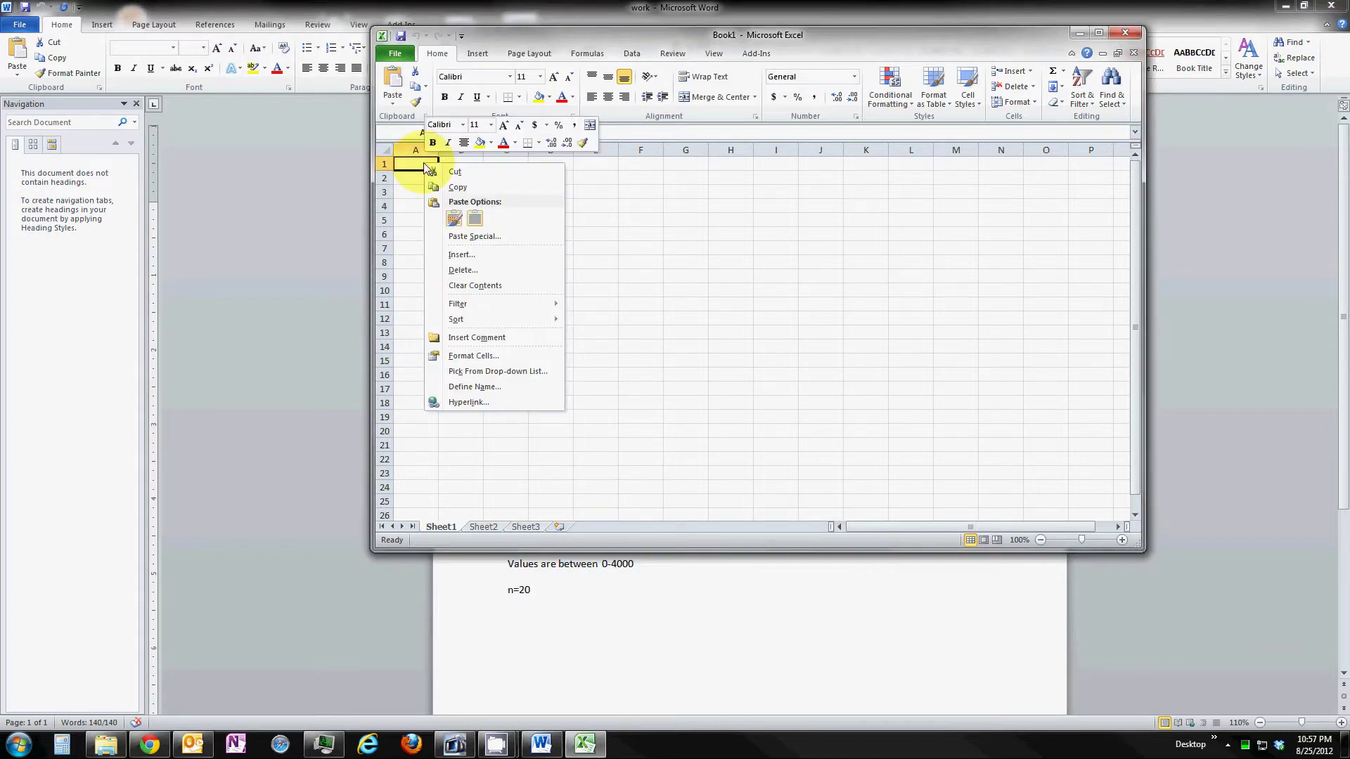
left_click(454, 220)
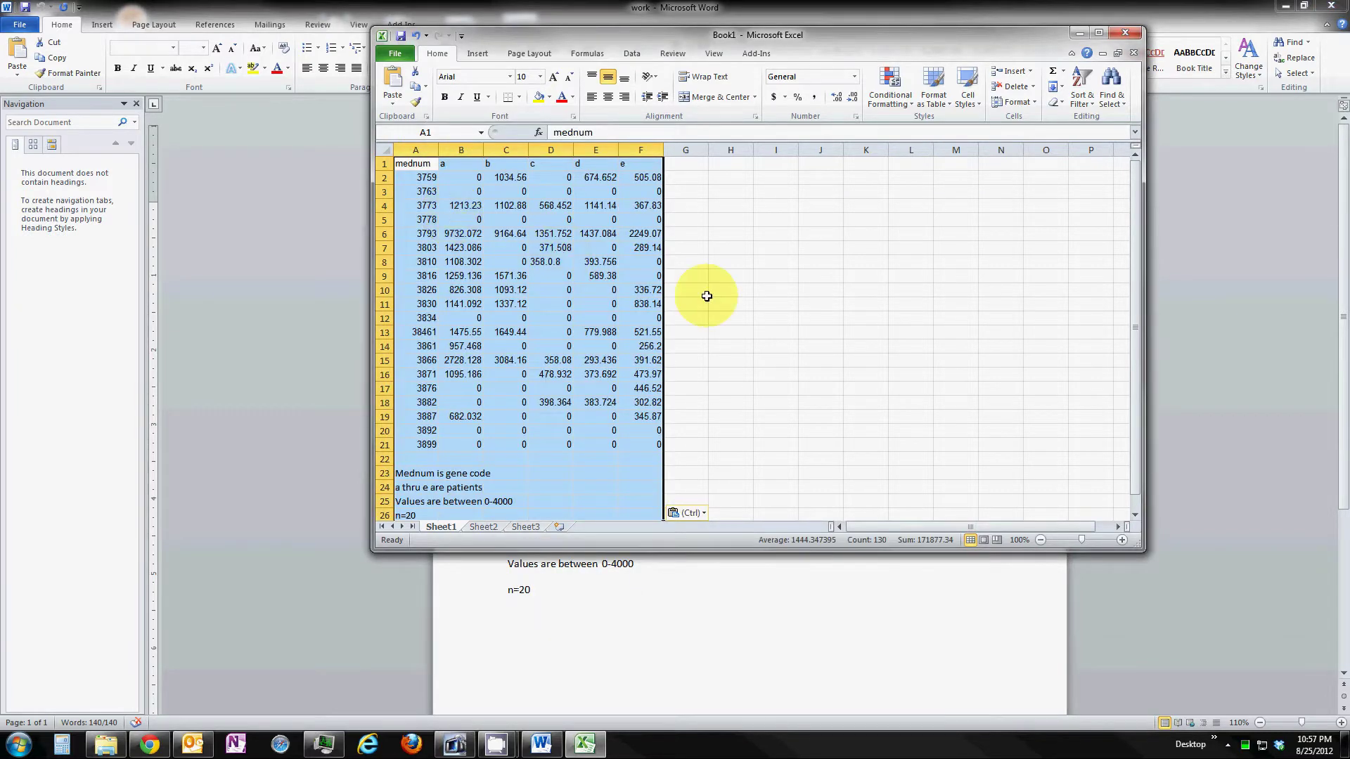
left_click(773, 304)
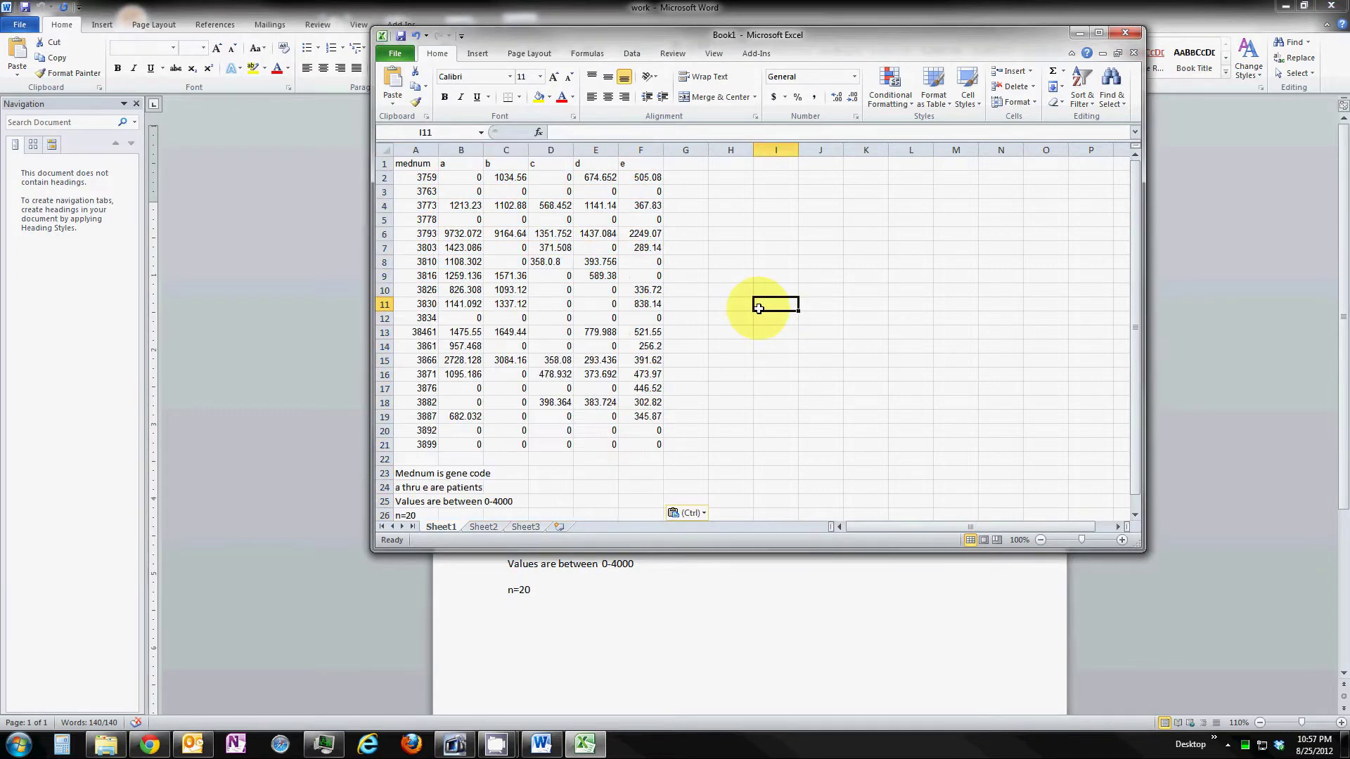
left_click(1099, 33)
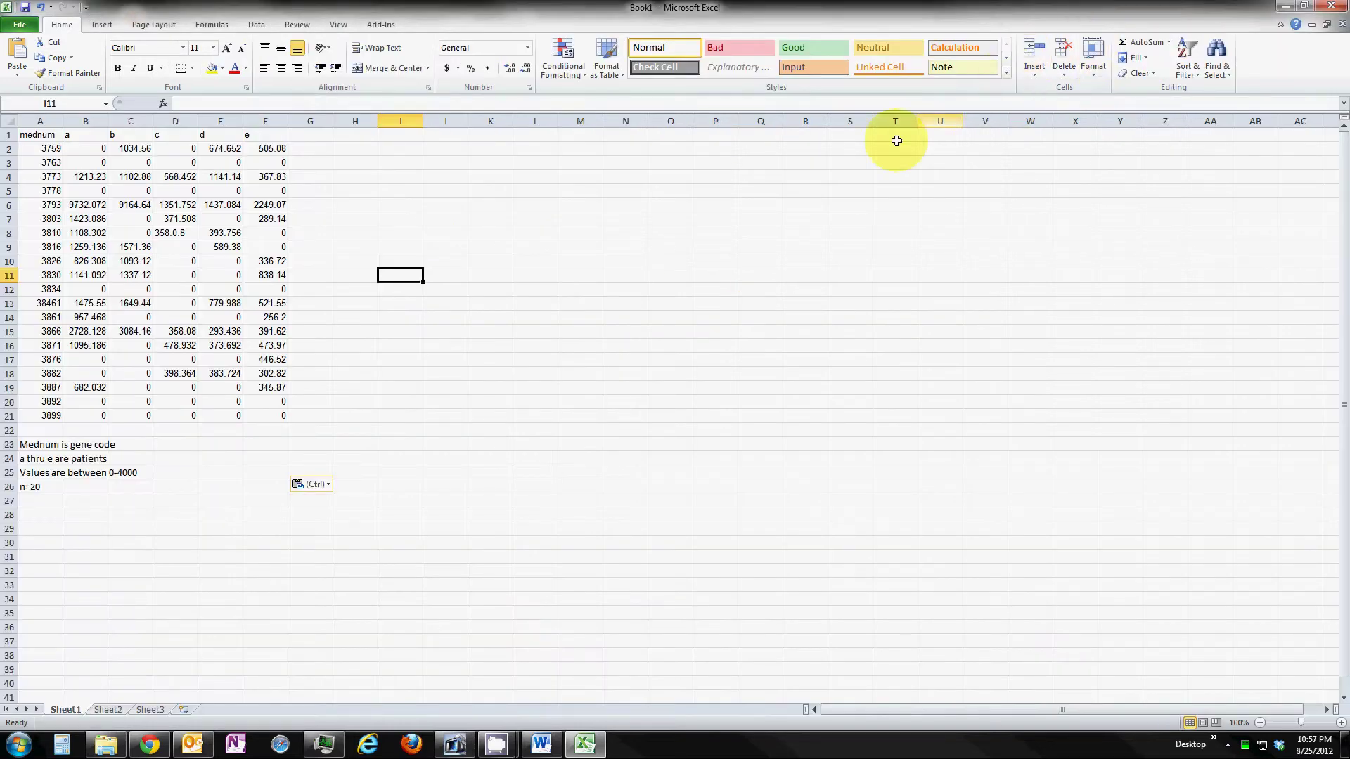
- Rename Sheet1 to 'master'
right_click(70, 708)
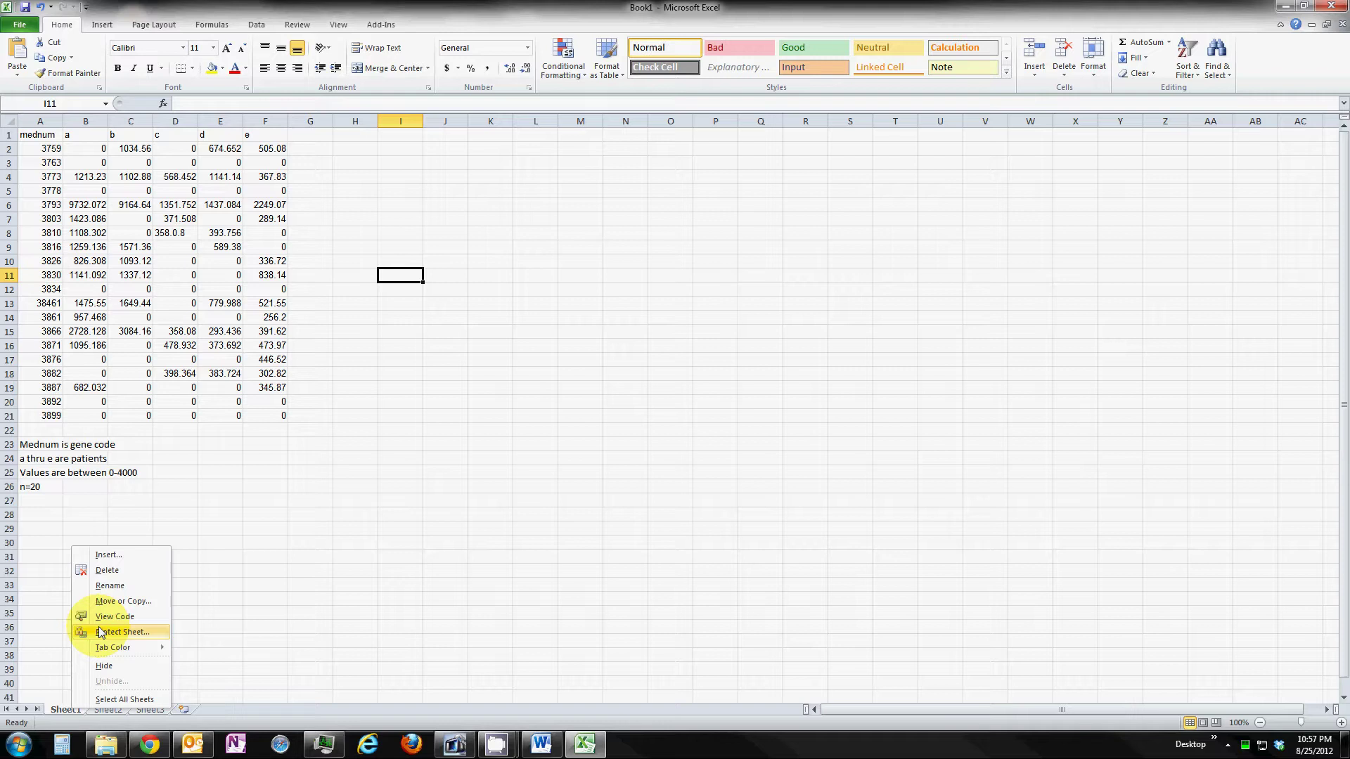
left_click(120, 588)
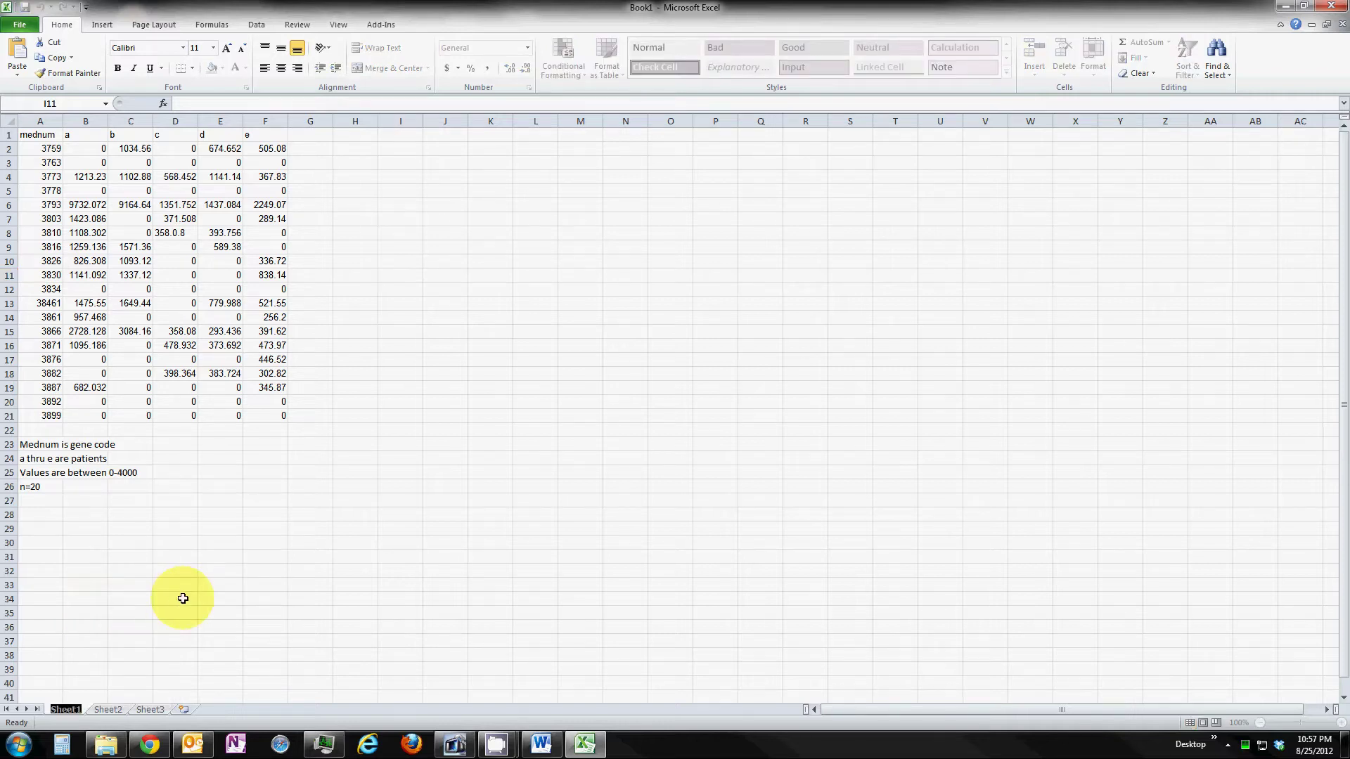
type("master")
left_click(183, 599)
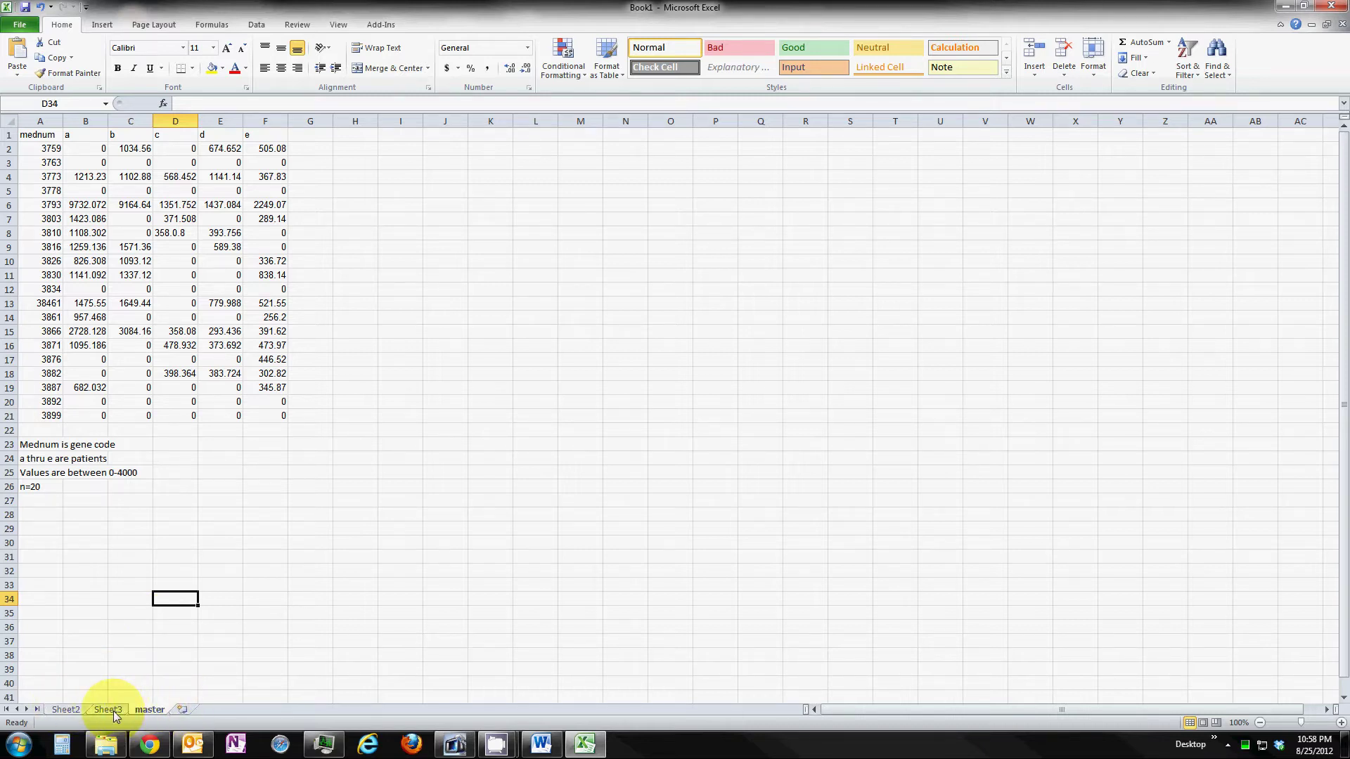
- Rename Sheet2 to 'work'
right_click(77, 709)
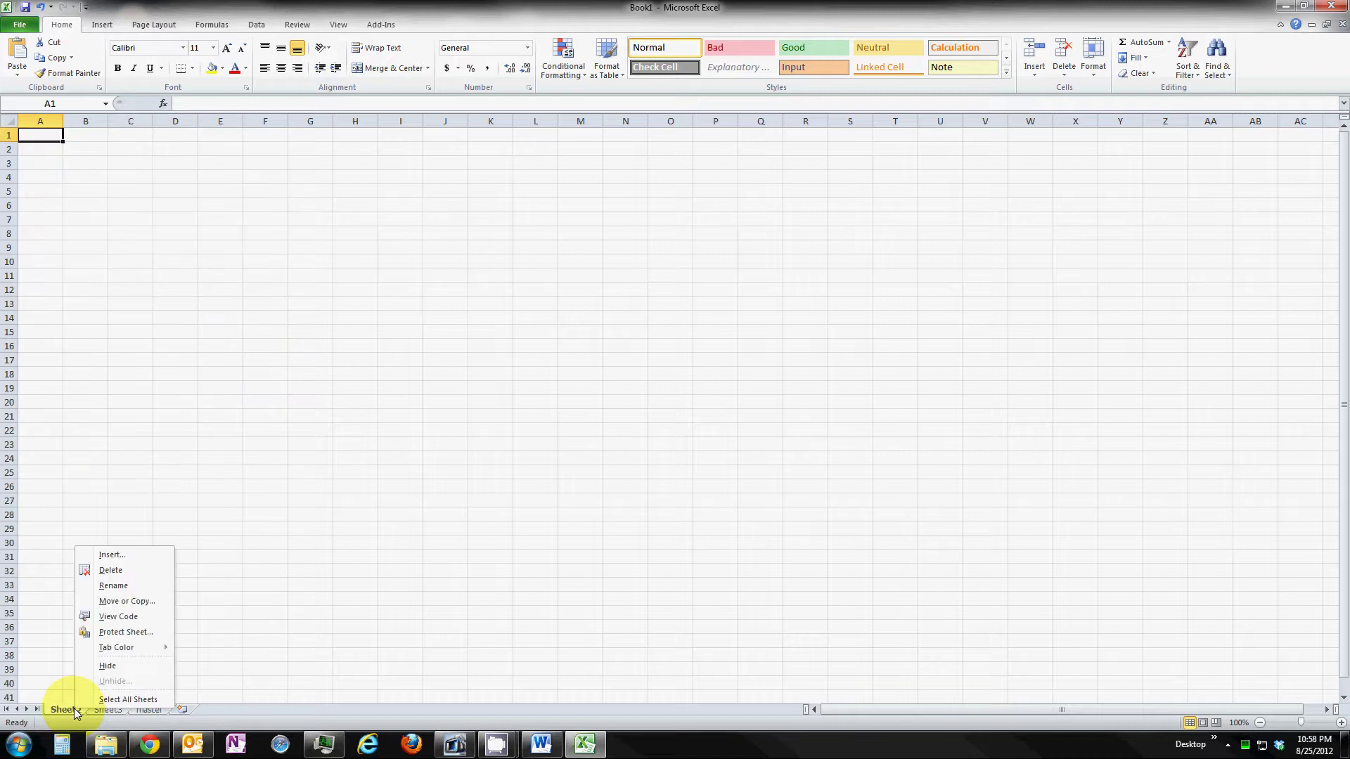
left_click(137, 591)
type("work")
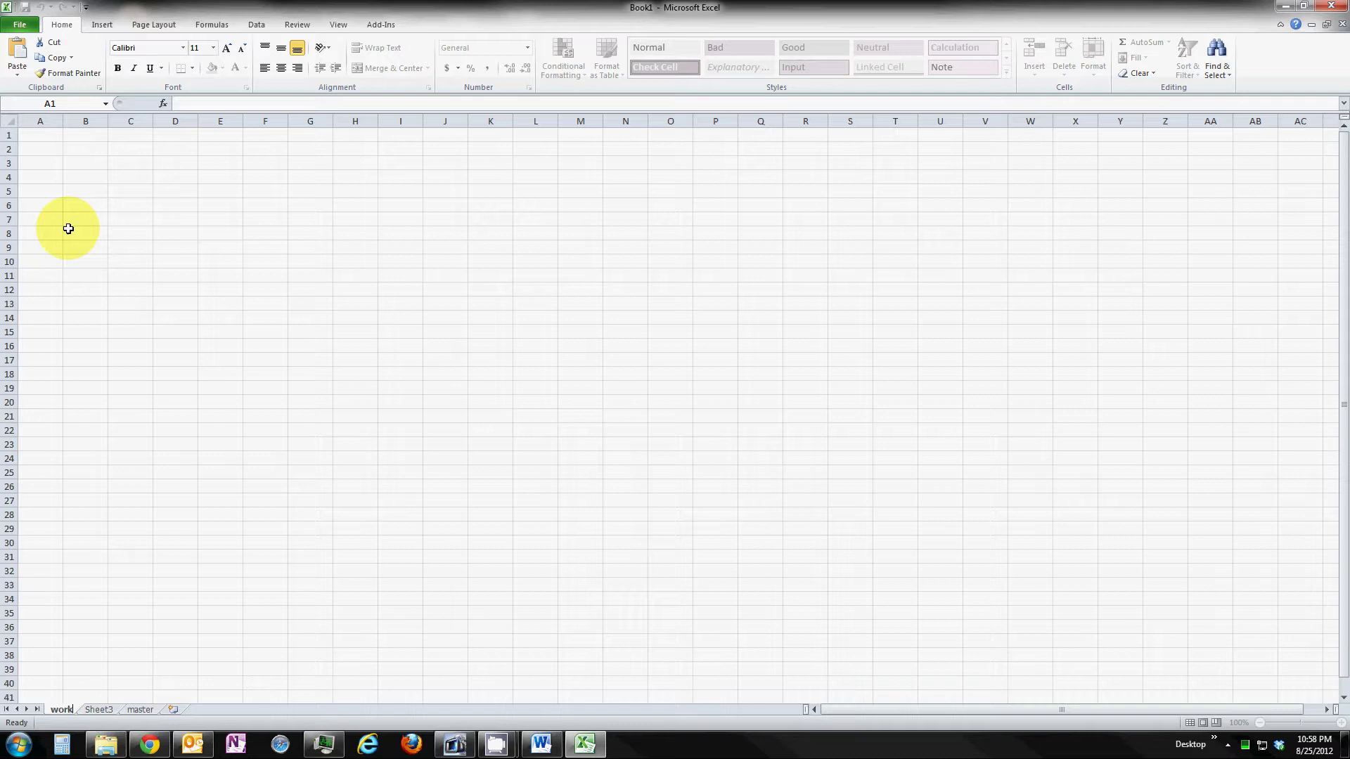
- Paste the gene table into A1 of the work sheet
left_click(43, 138)
right_click(43, 138)
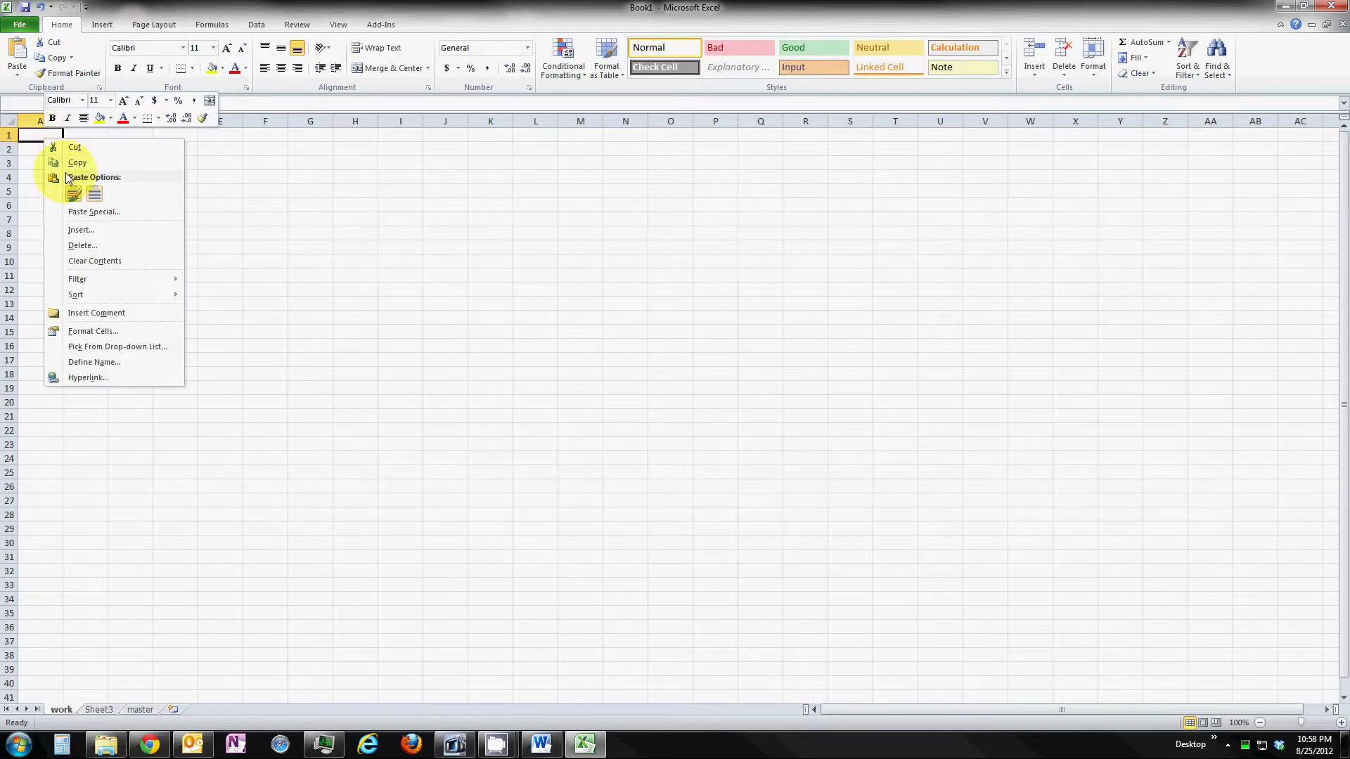
left_click(77, 195)
left_click(398, 331)
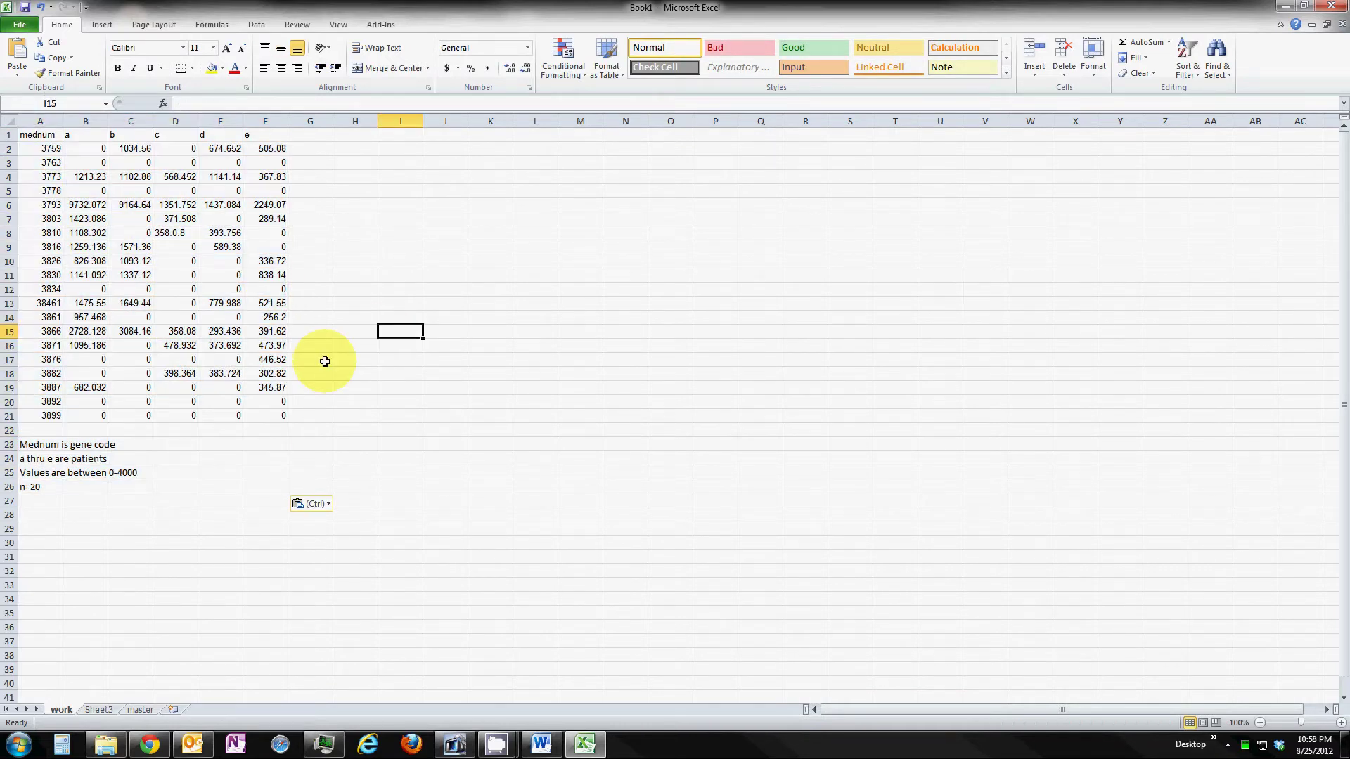
- Move the notes block A23:G30 up so it starts at I1
left_click(29, 445)
left_click_drag(28, 444, 327, 542)
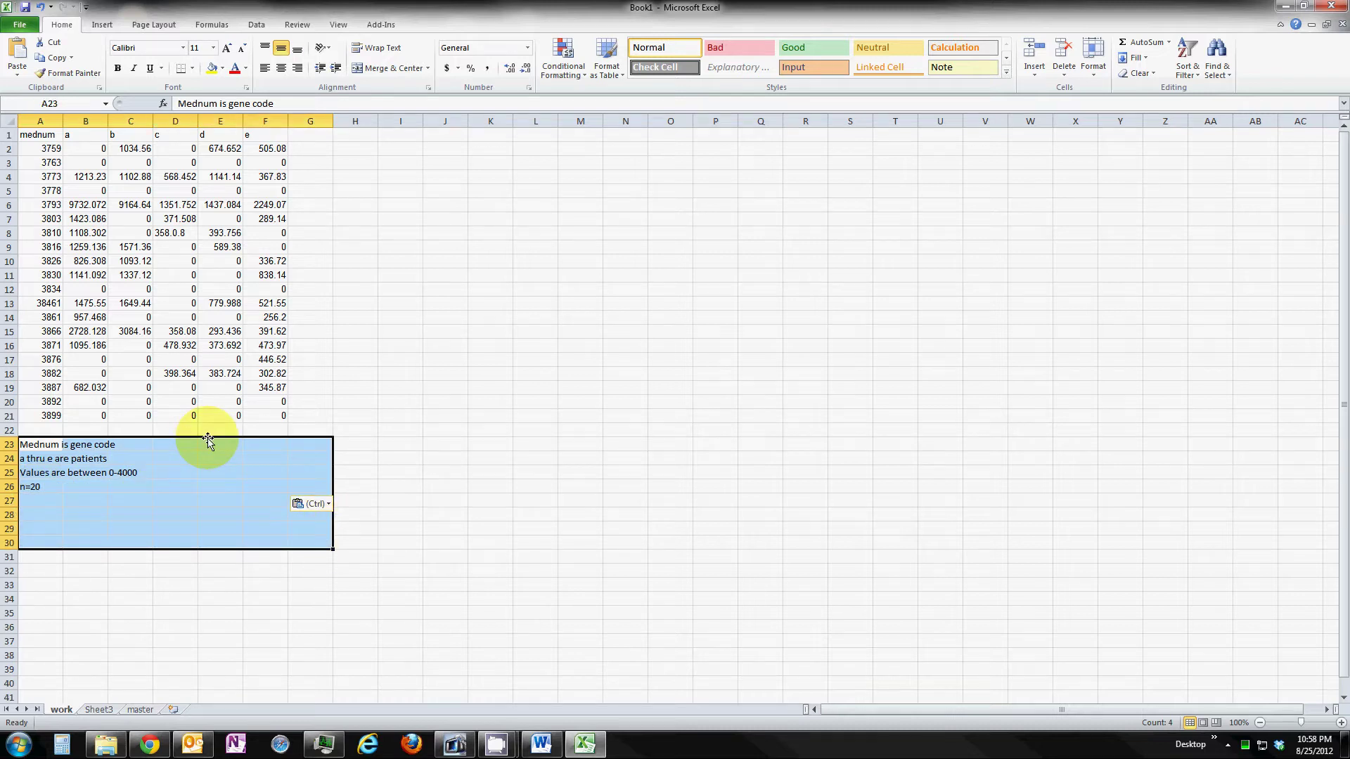
left_click_drag(208, 440, 582, 135)
left_click(446, 304)
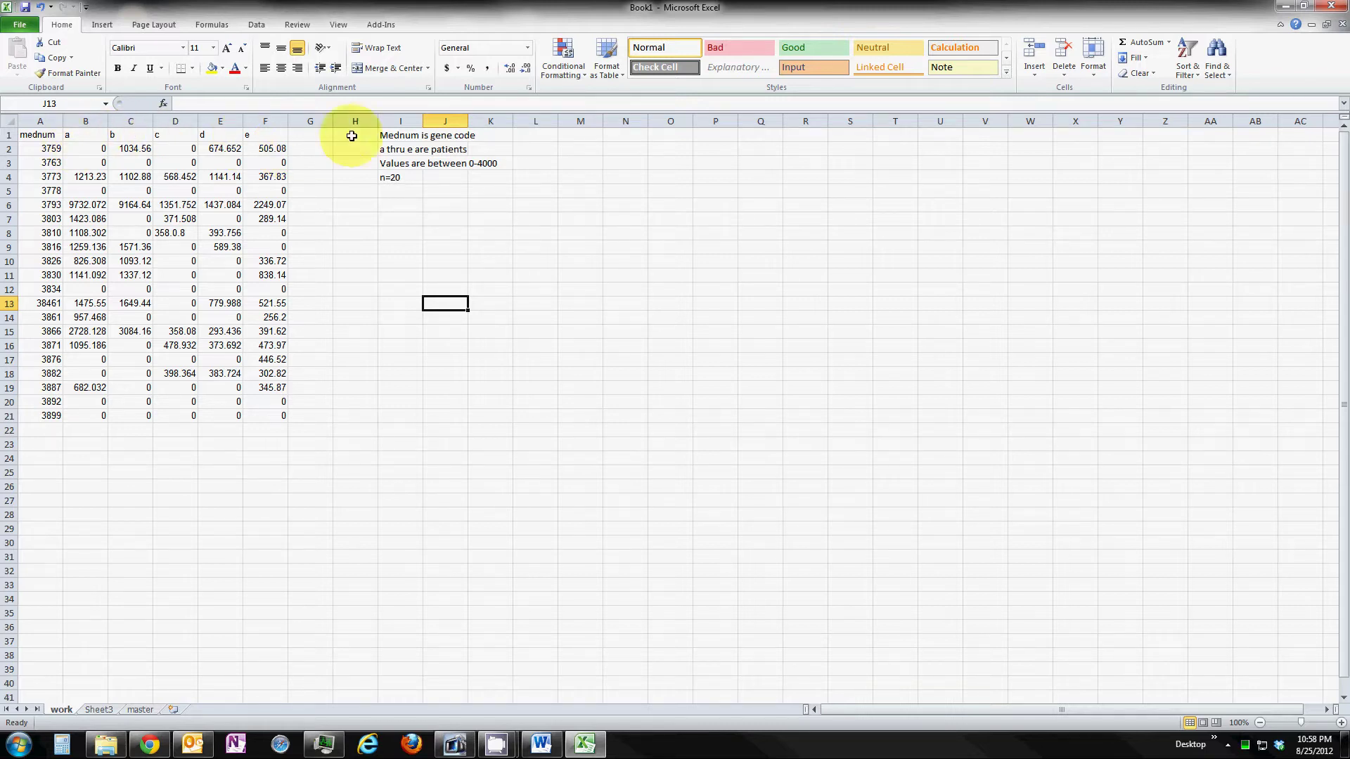
- Replace the A1:F1 headers with id and p1 through p5
left_click(47, 133)
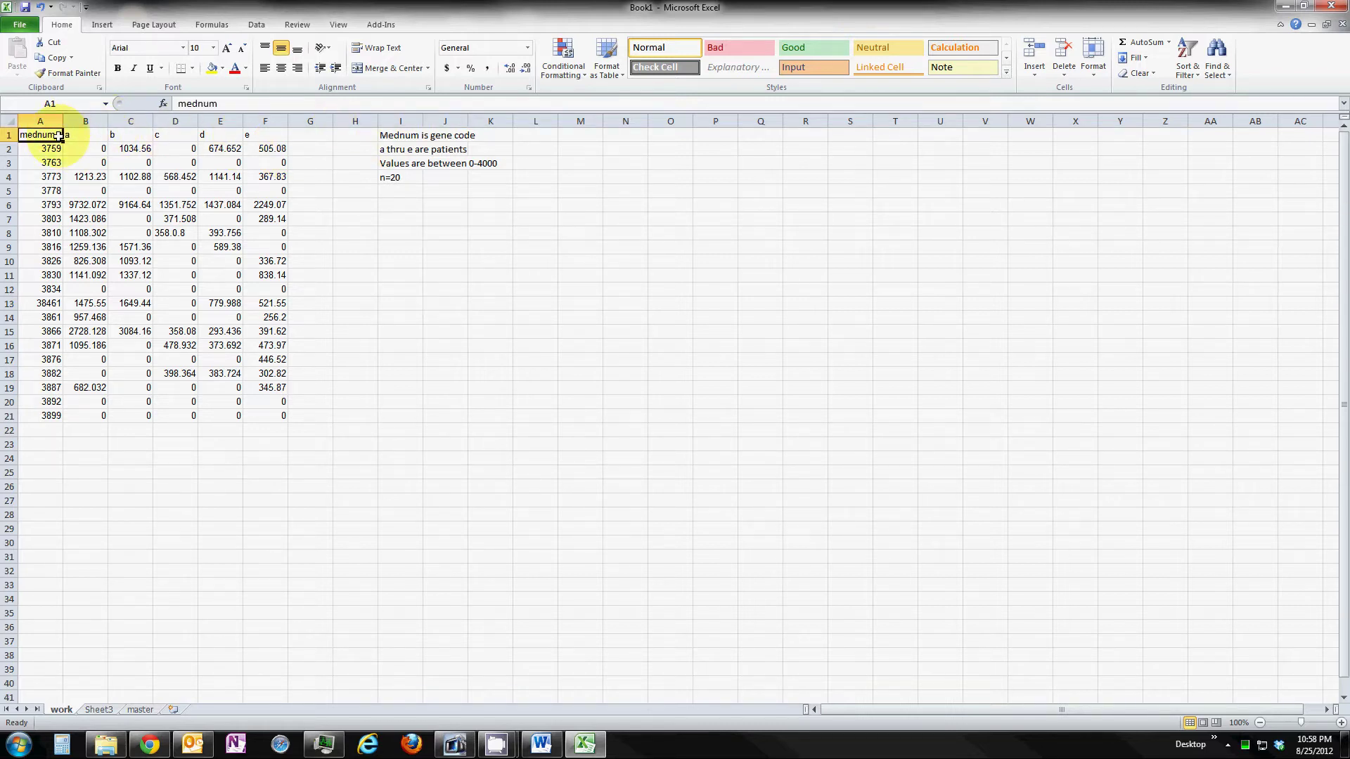
type("id")
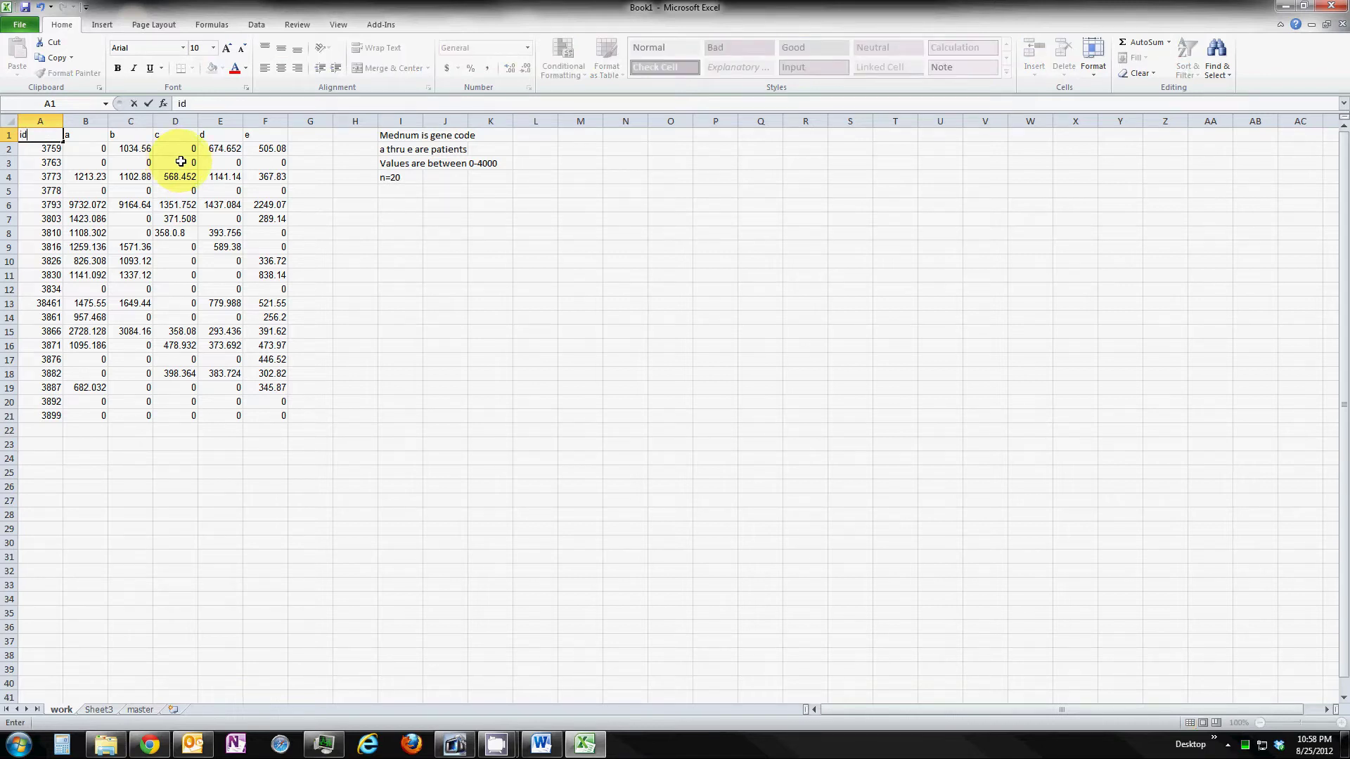
key("Tab")
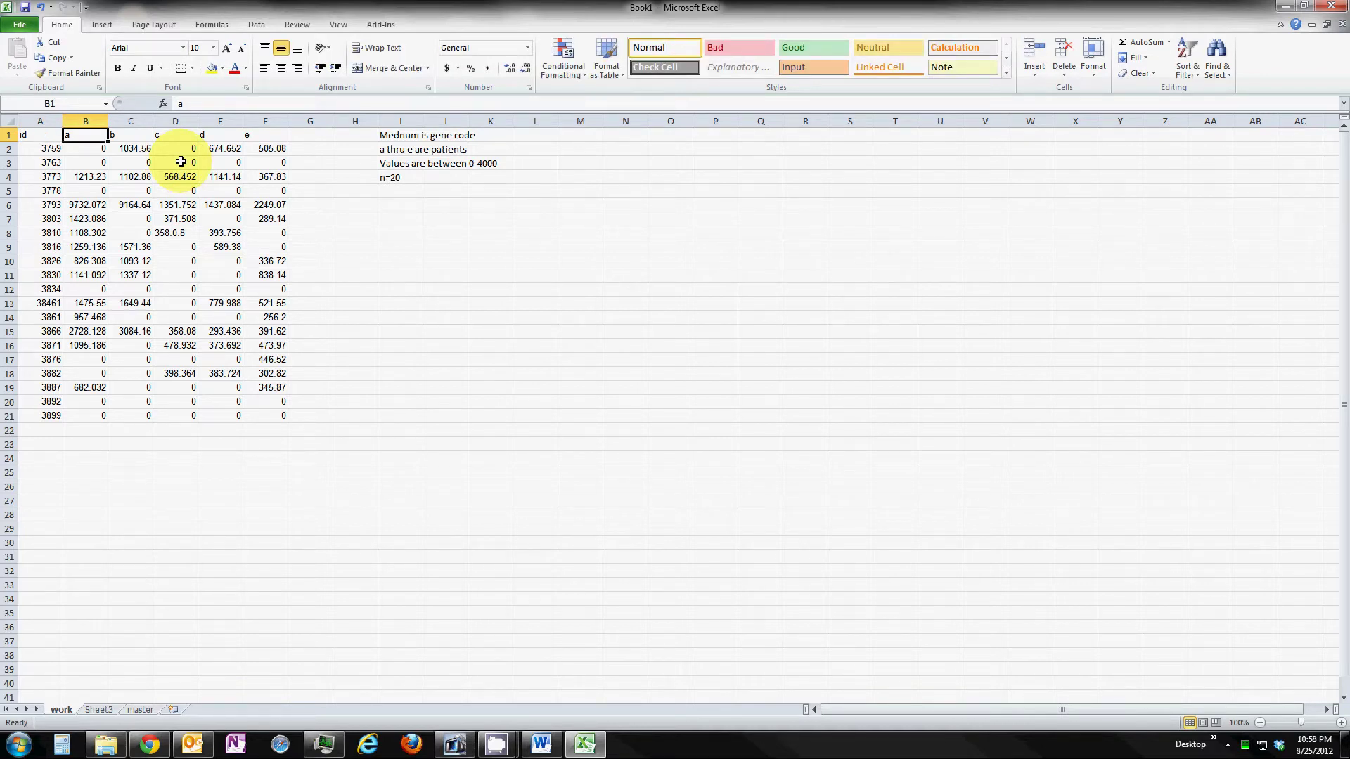
type("p1")
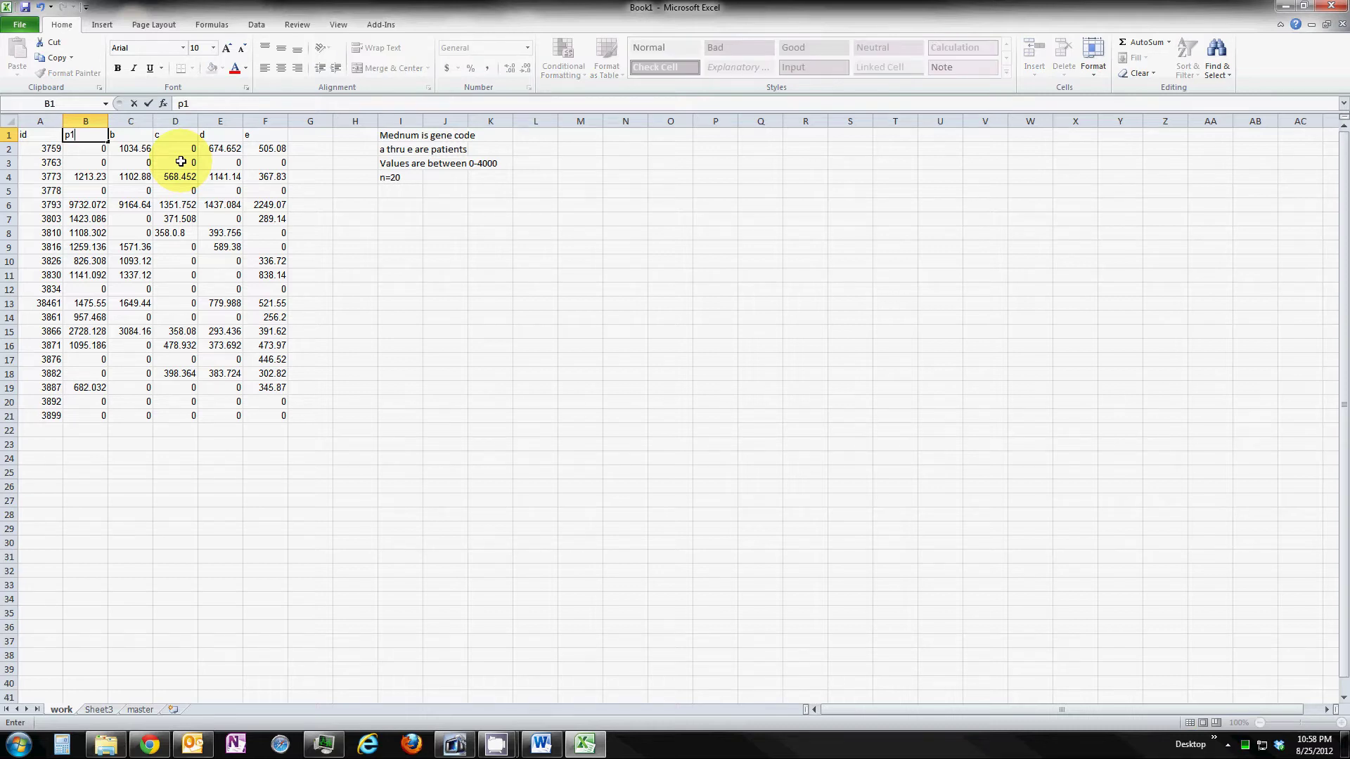
key("Tab")
type("p2")
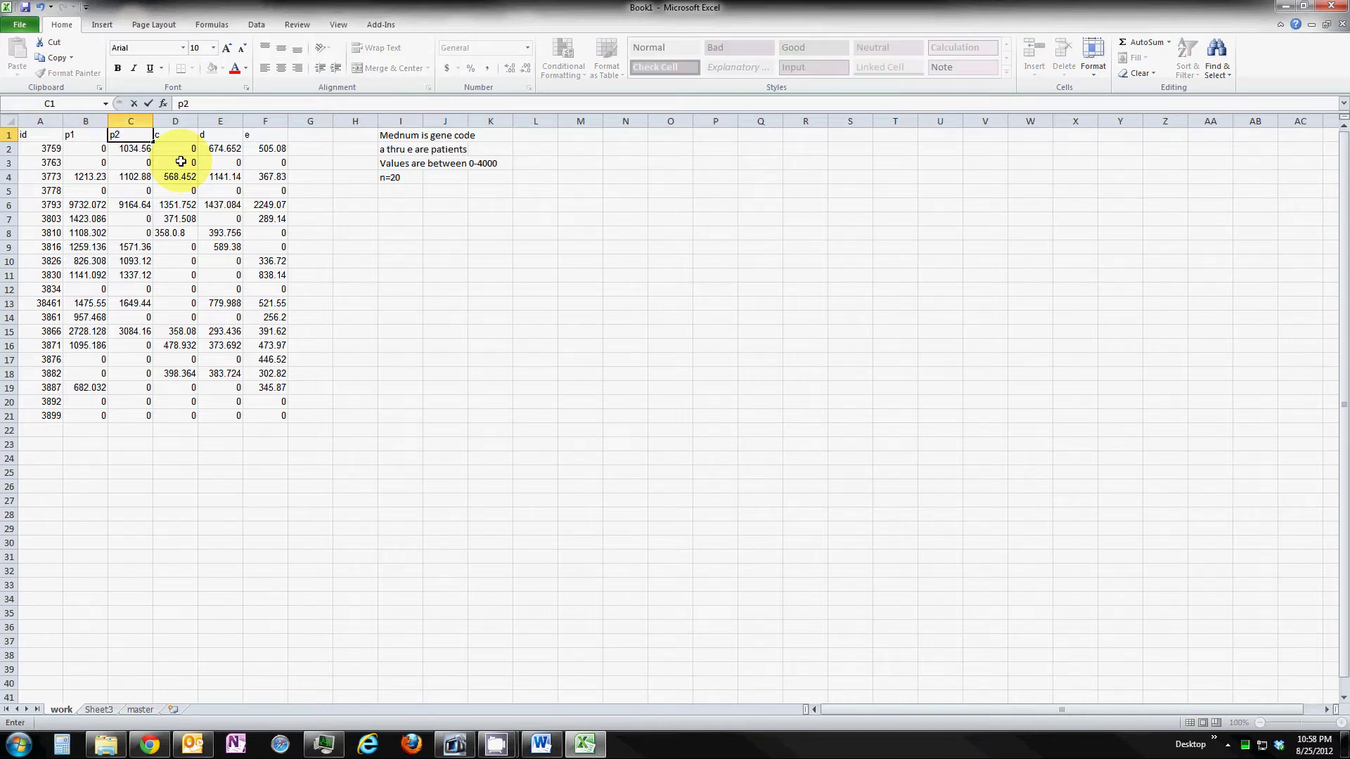
left_click(355, 261)
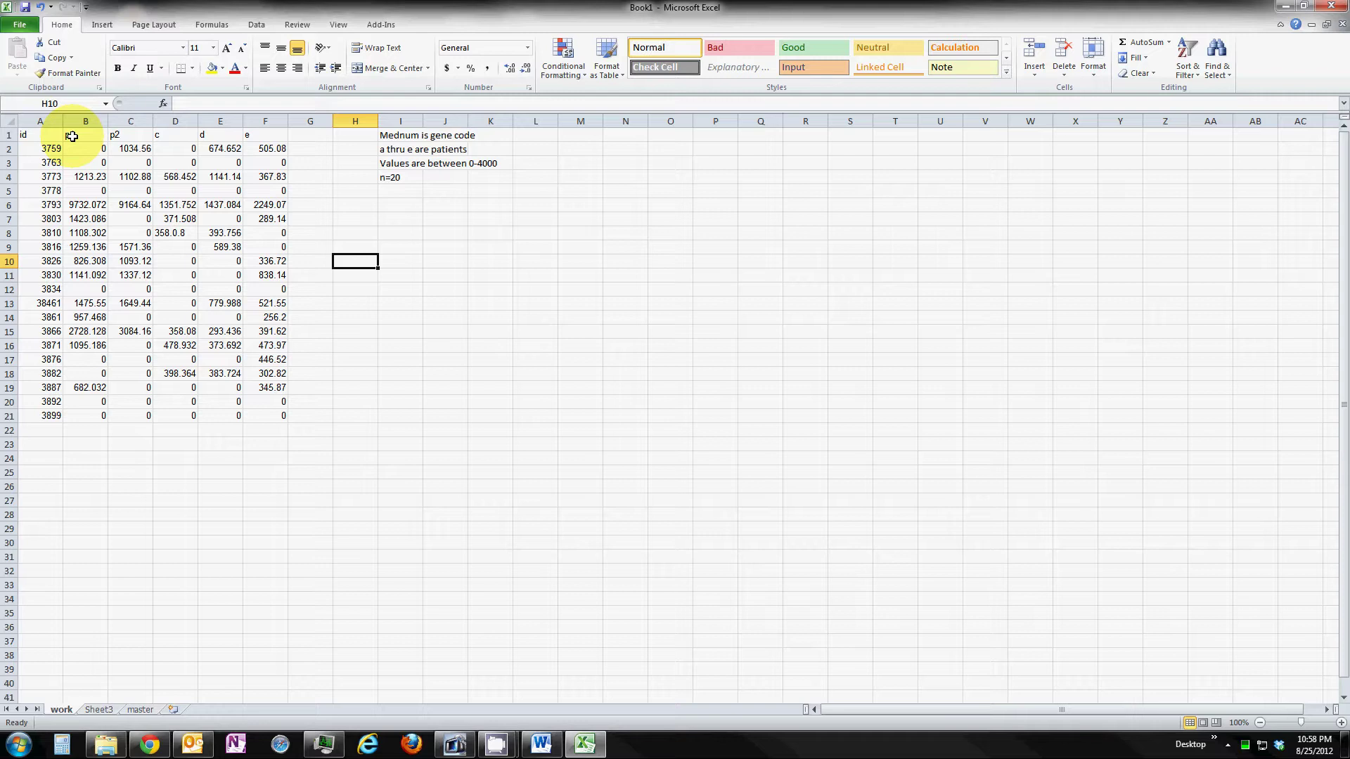
left_click_drag(72, 136, 281, 137)
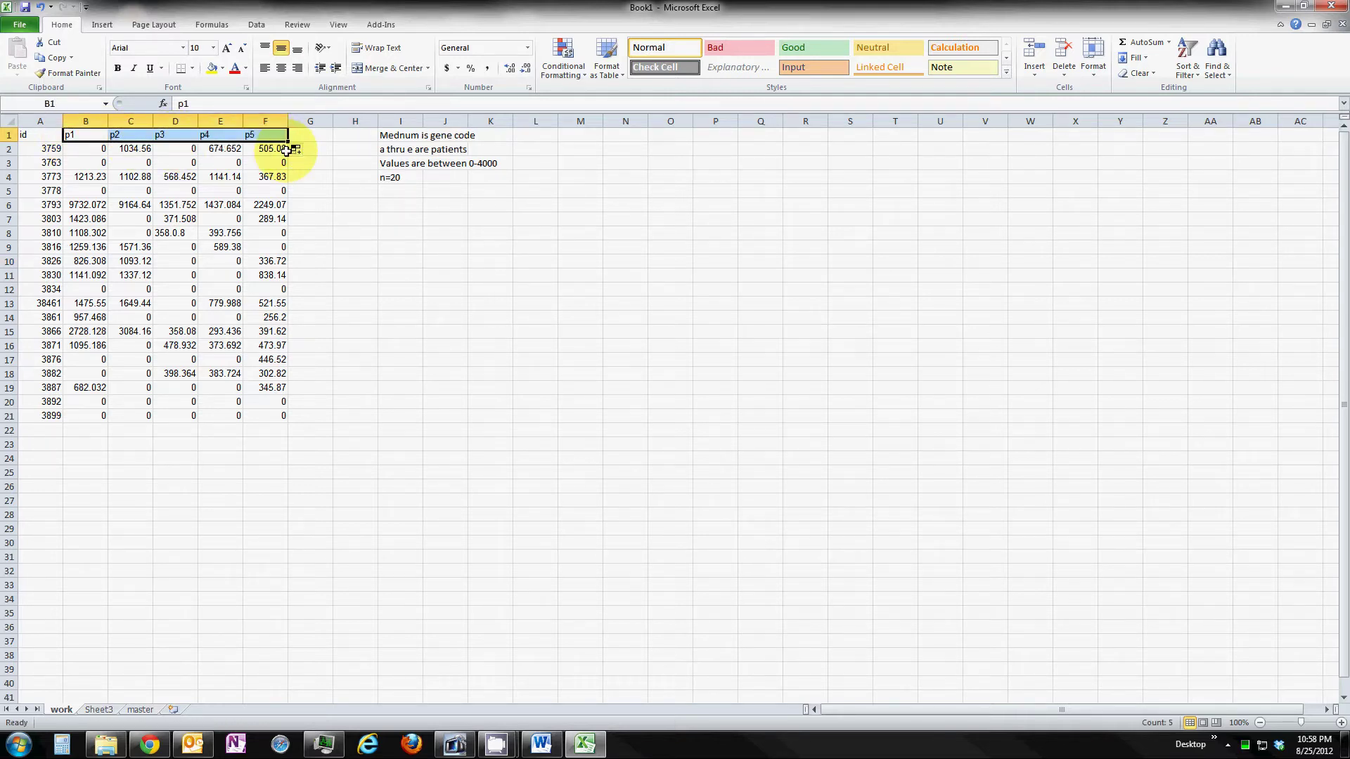
left_click(310, 192)
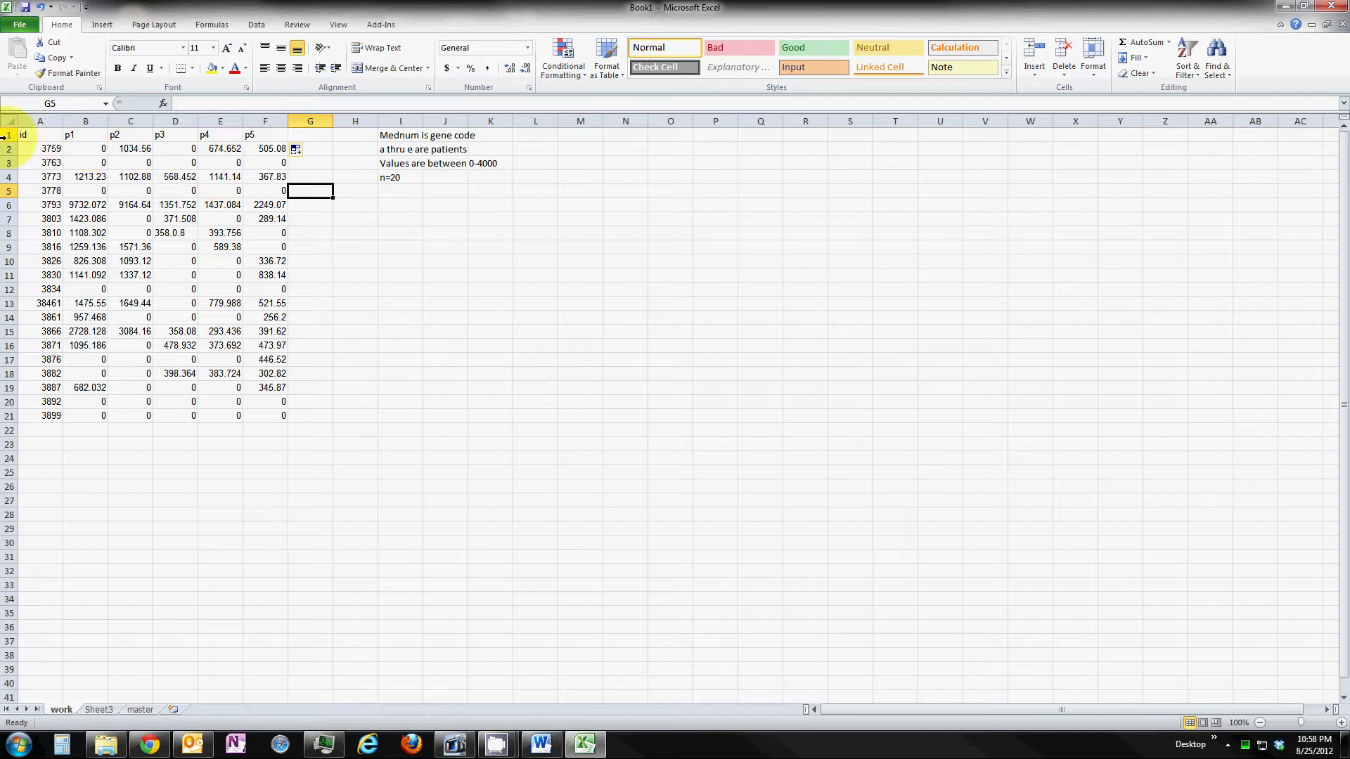
- Make the id–p5 header row bold and centred
left_click_drag(22, 135, 268, 136)
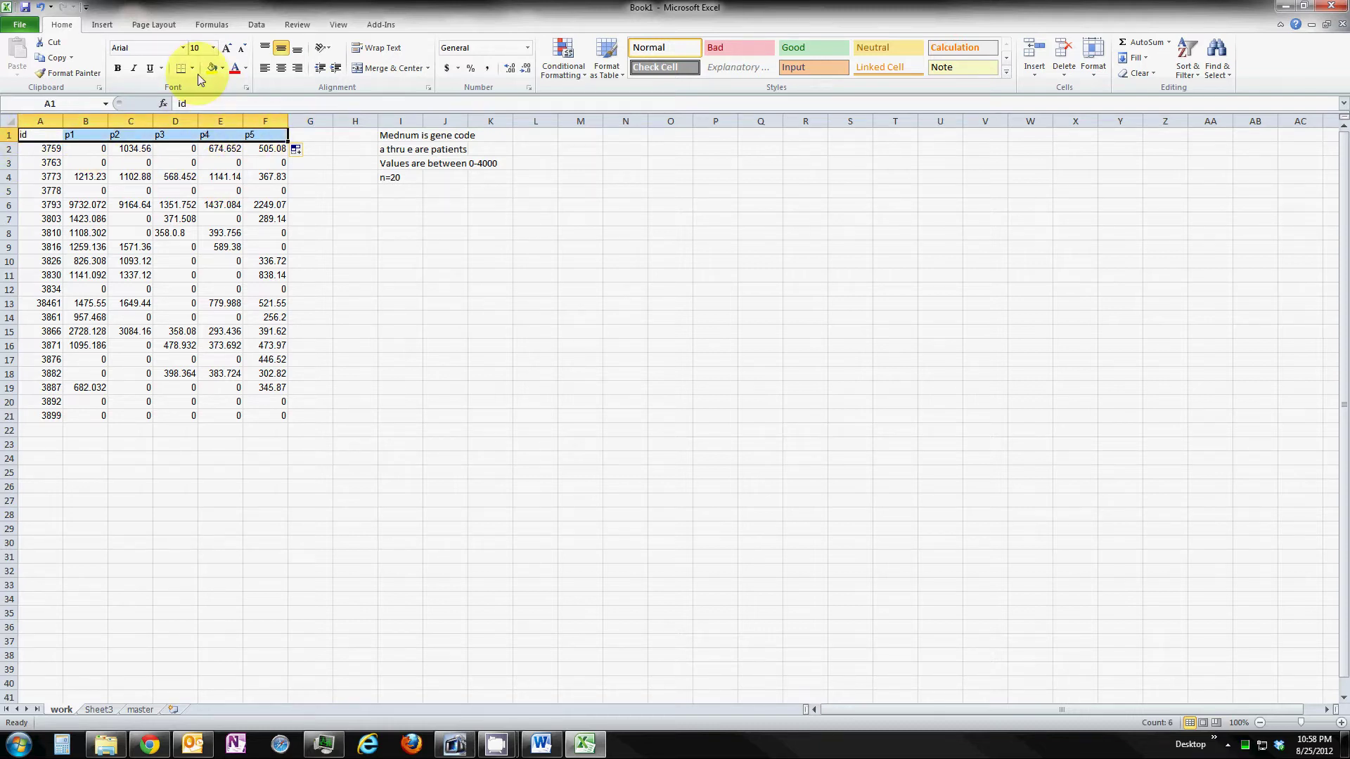
left_click(116, 73)
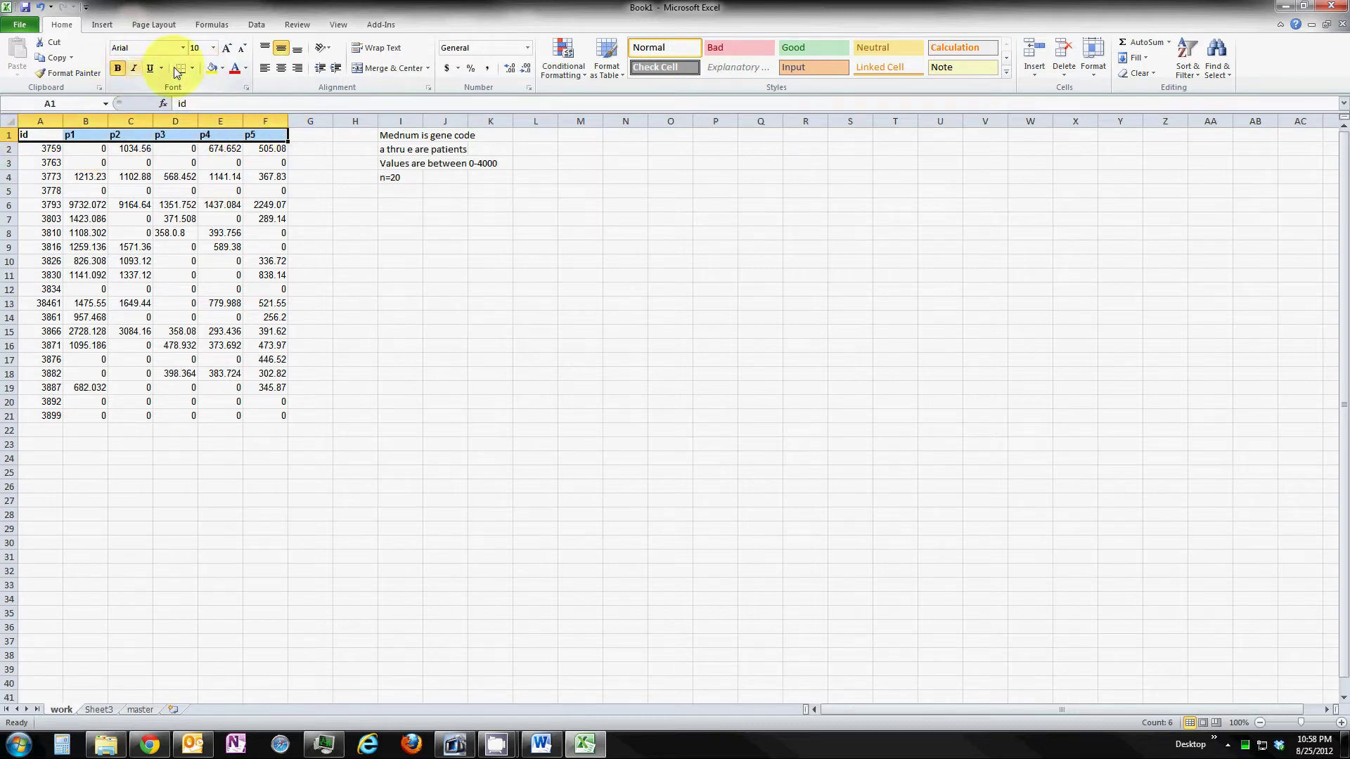
left_click(284, 72)
left_click(398, 287)
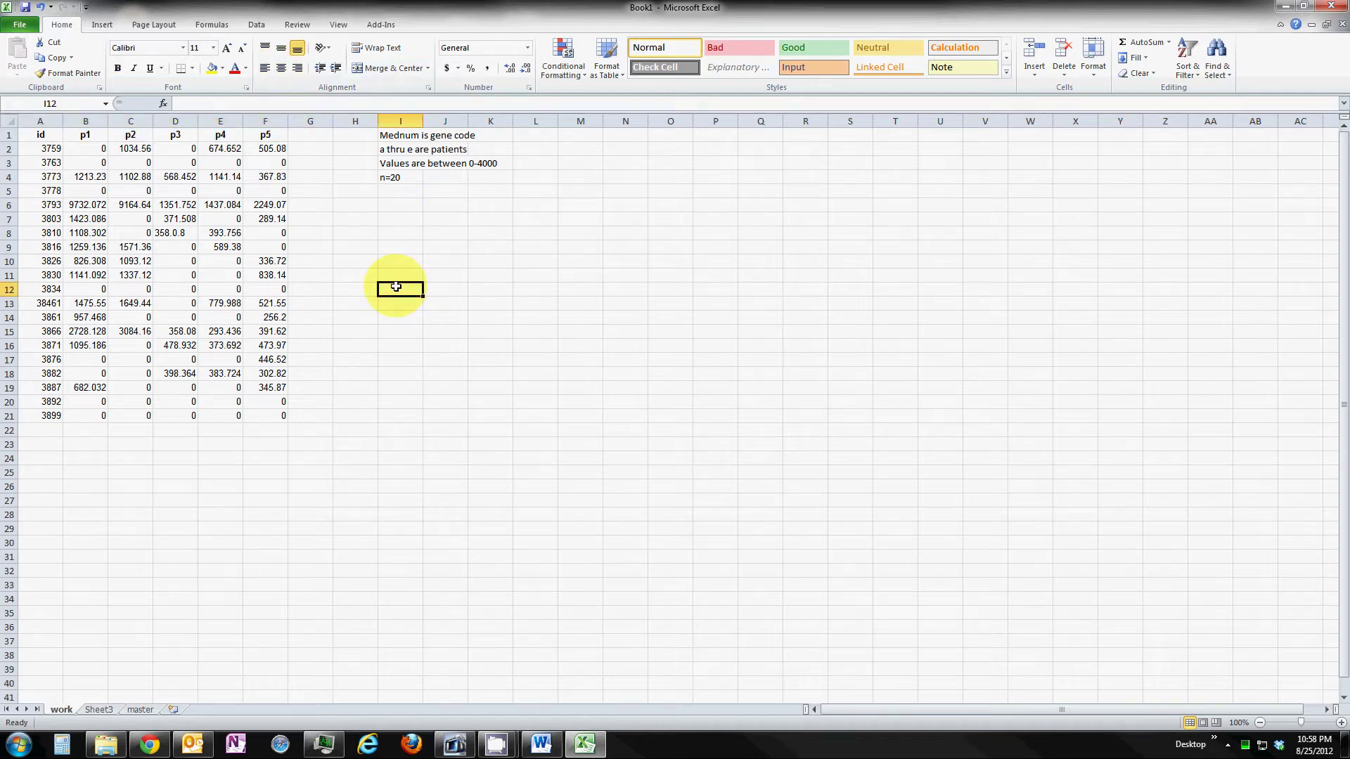
- Rename Sheet3 to 'key'
right_click(93, 709)
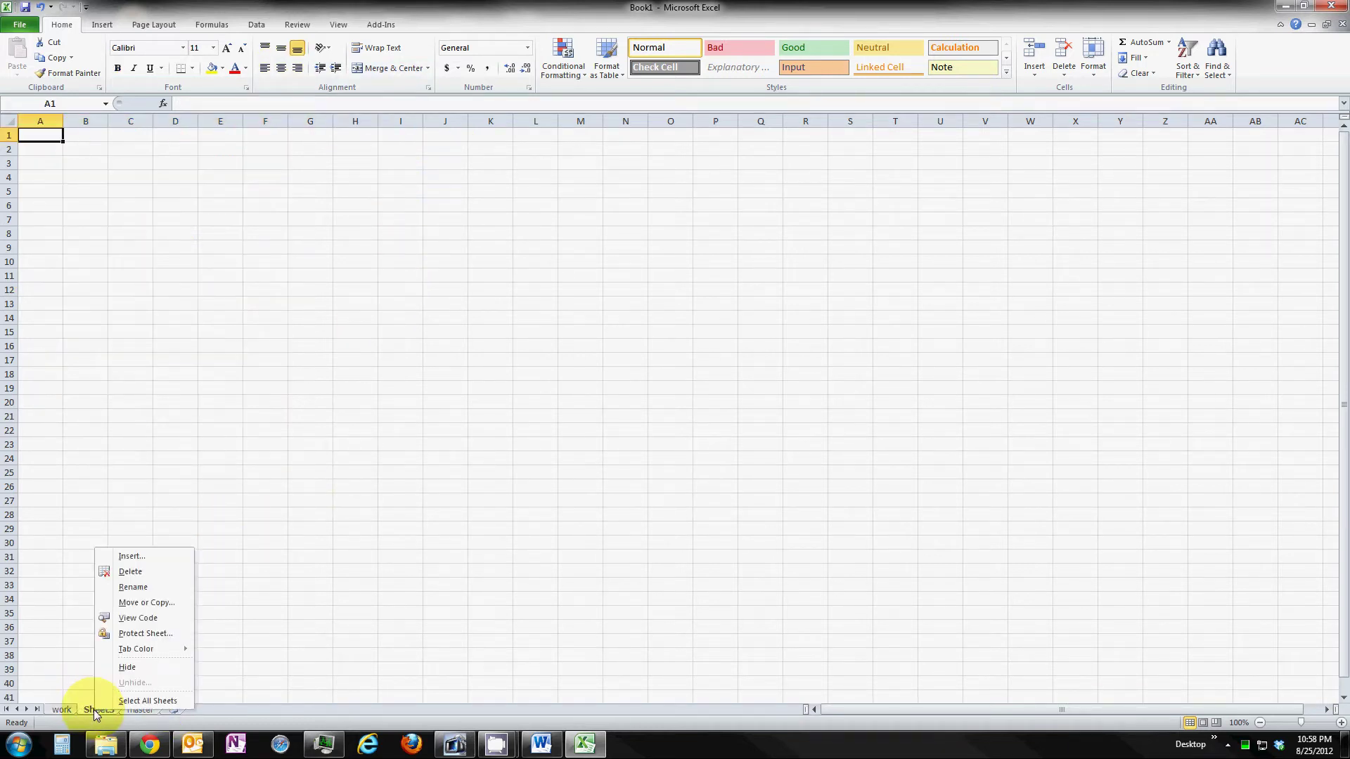
left_click(145, 588)
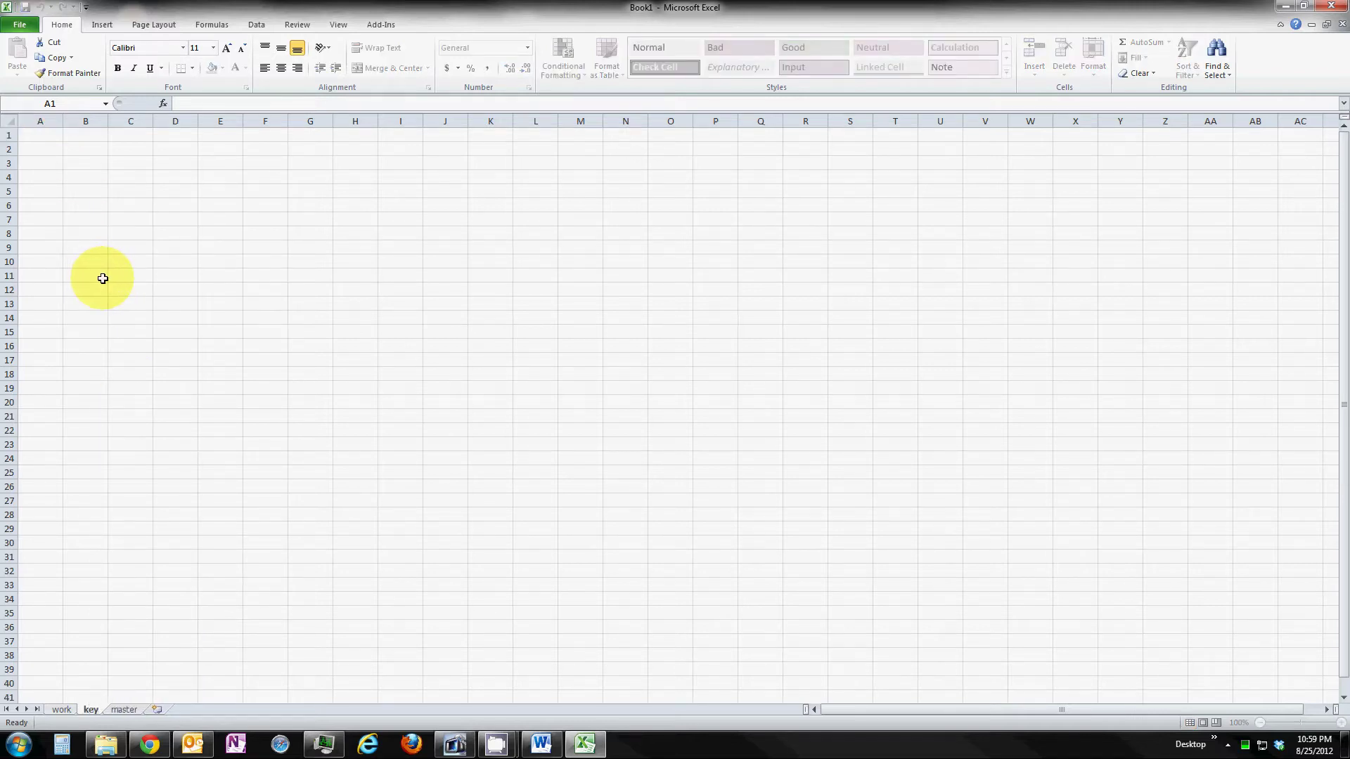
left_click(103, 279)
- Copy the four notes in I1:I4 of the work sheet into B6:B9 of the key sheet
left_click(66, 709)
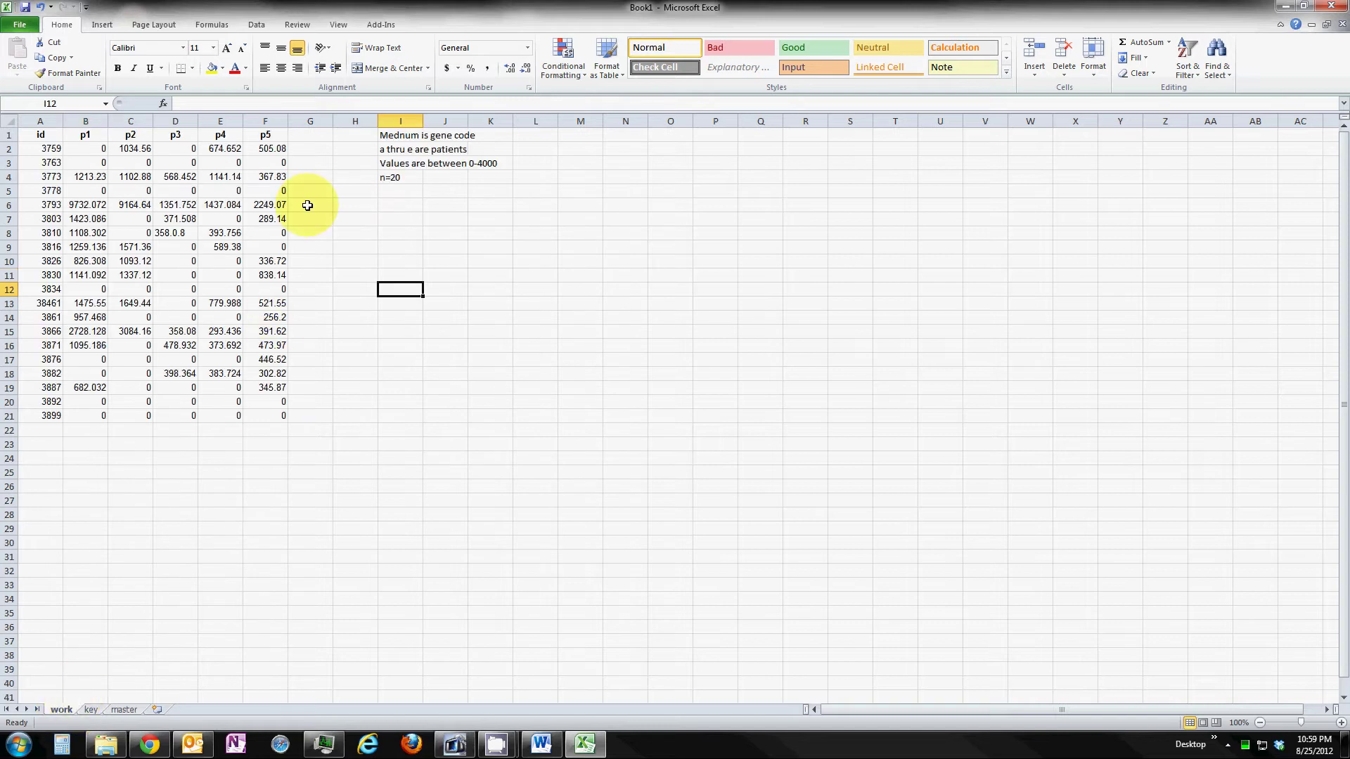
left_click_drag(385, 134, 389, 175)
right_click(396, 178)
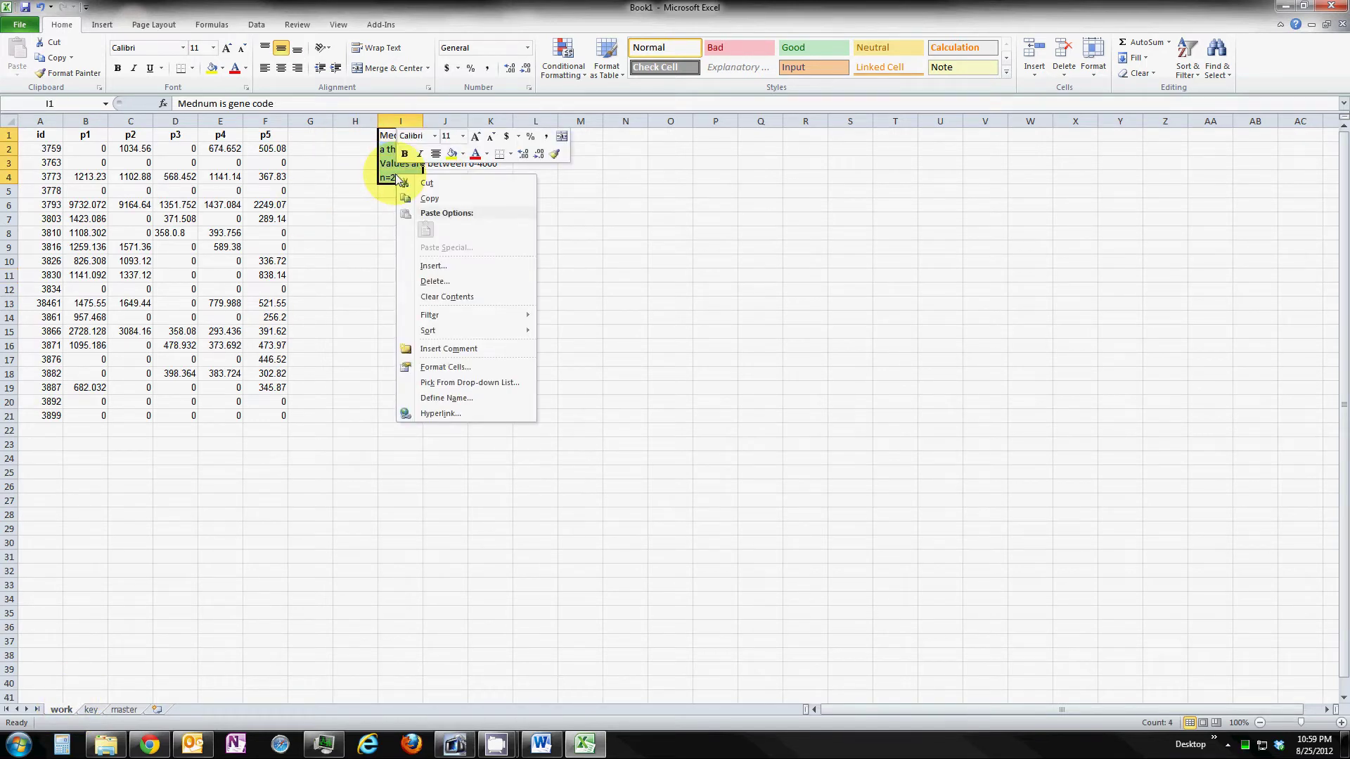
left_click(426, 198)
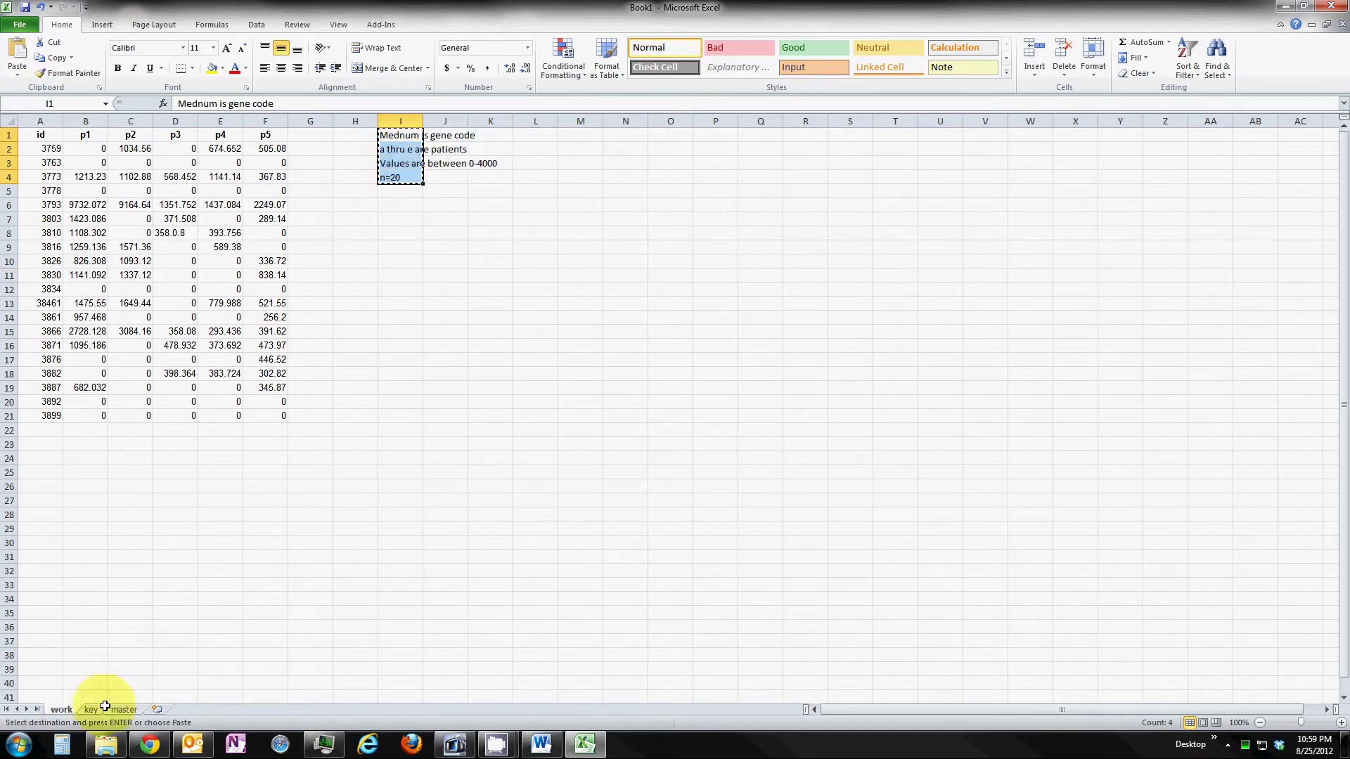
left_click(93, 710)
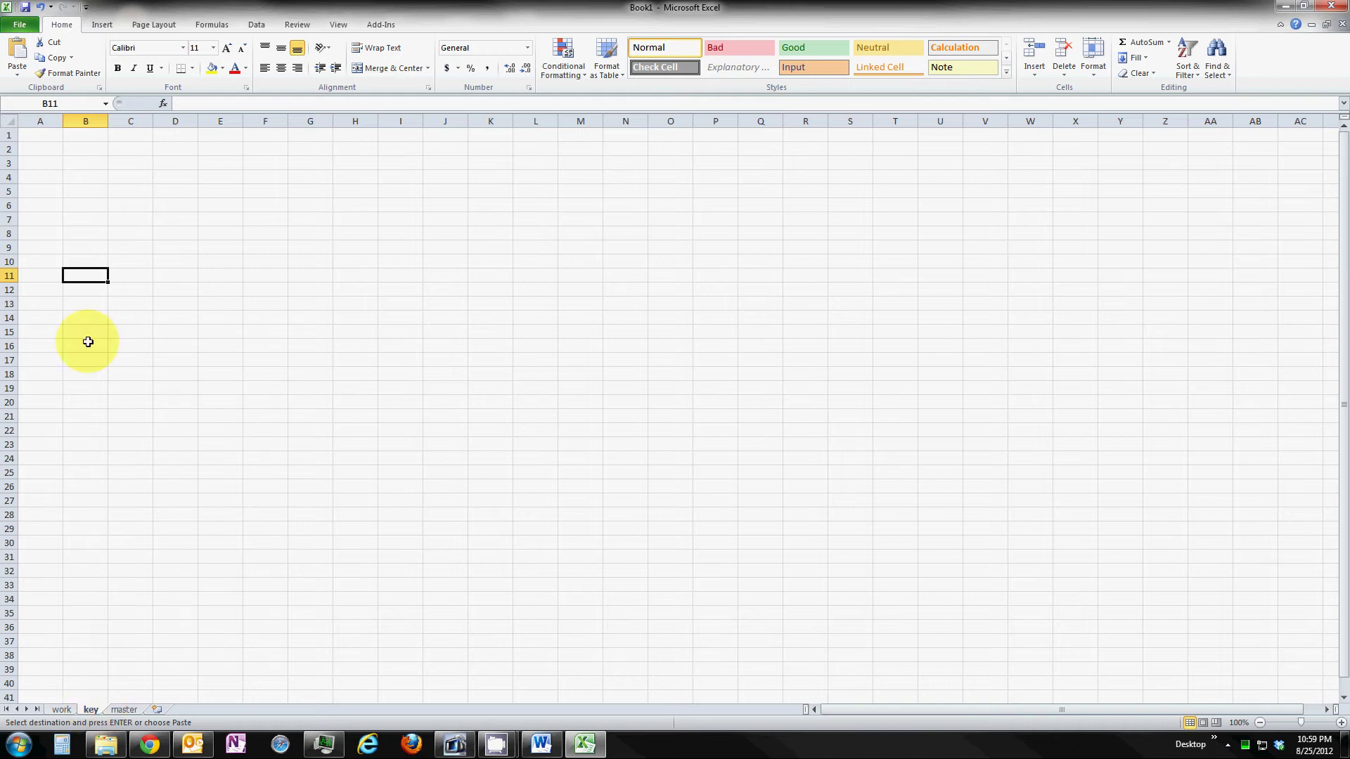
left_click(96, 209)
right_click(96, 209)
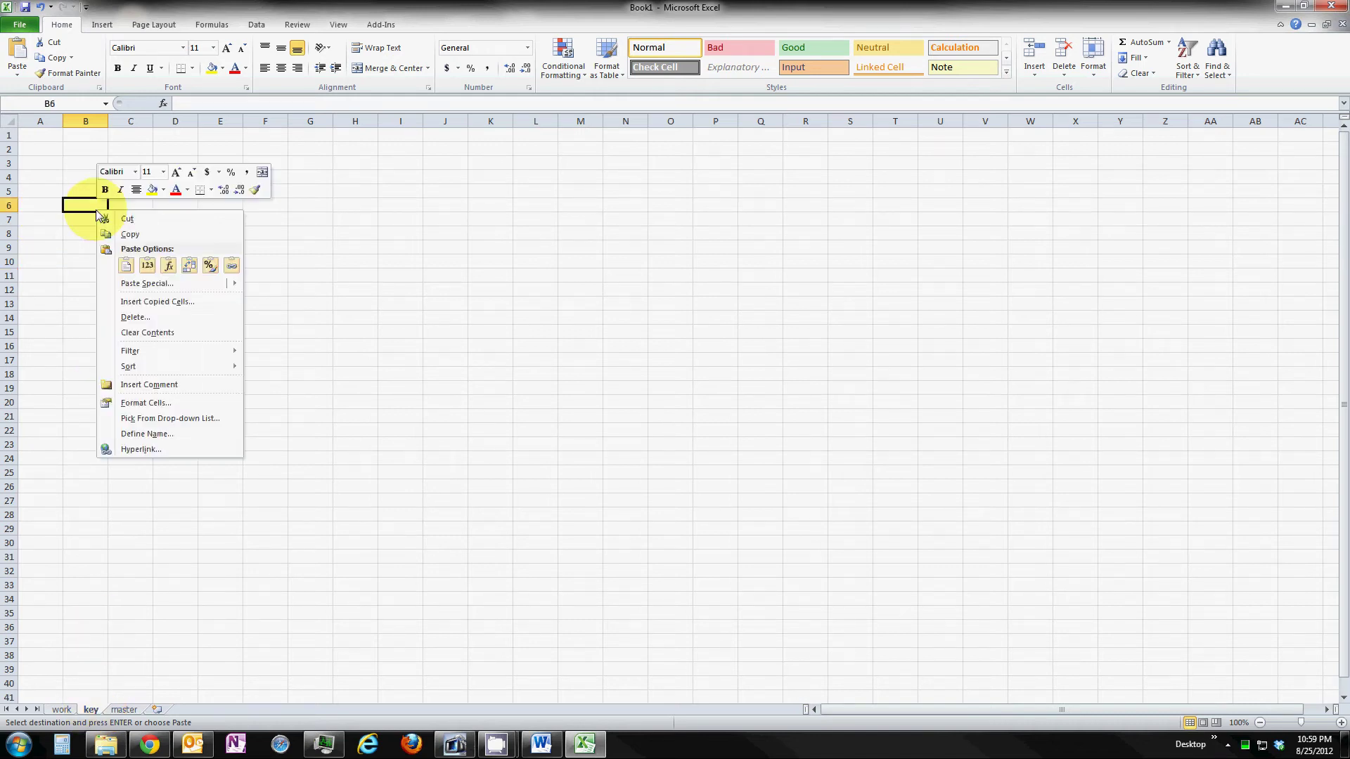
left_click(126, 265)
- Add a bold KEY title in A1 and autofit all column widths
left_click(39, 135)
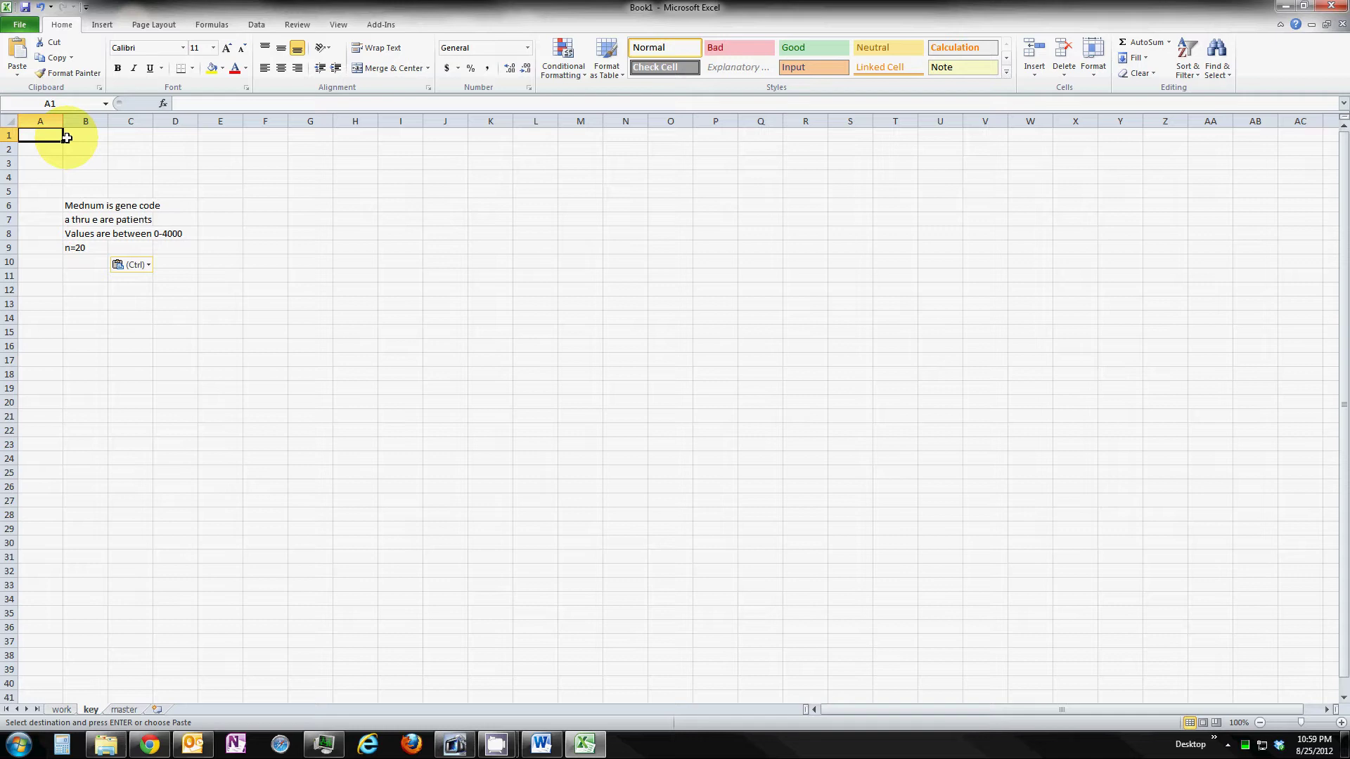
type("KEY")
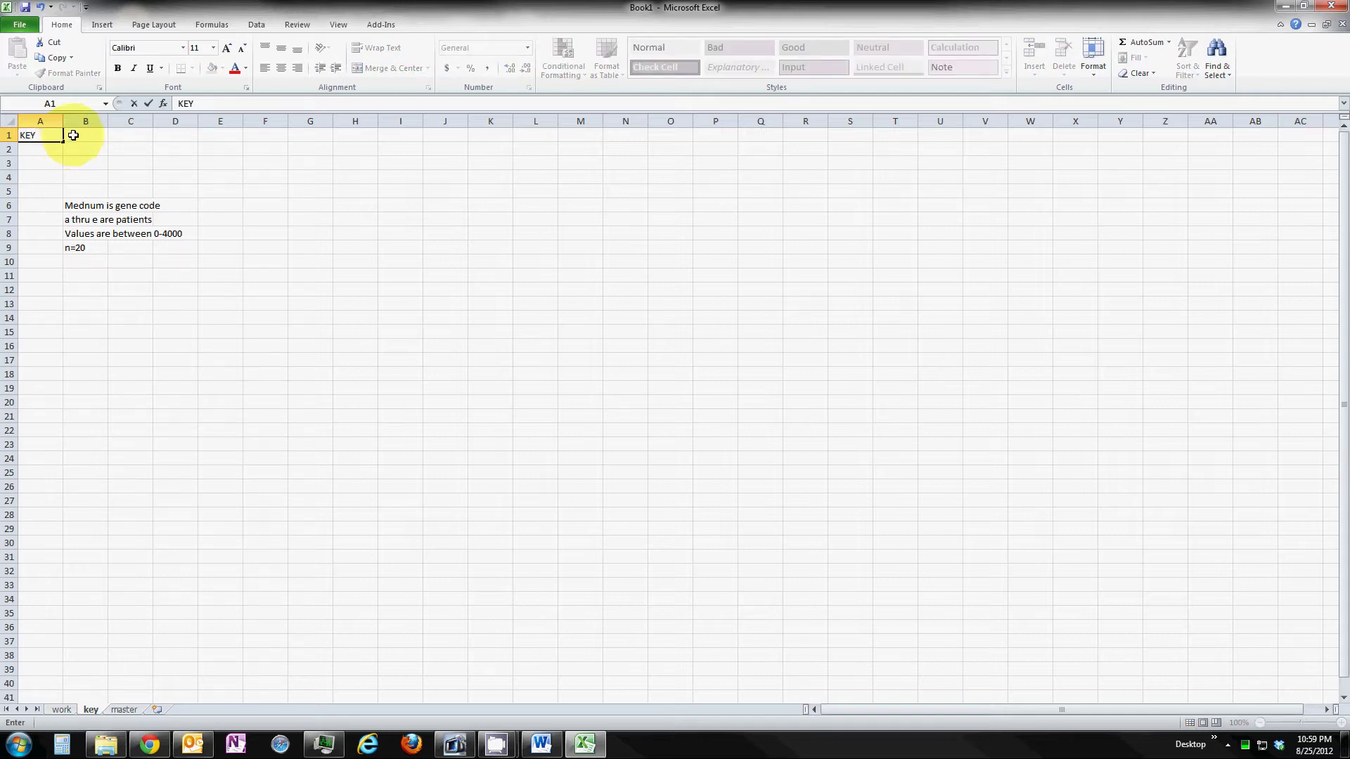
left_click(8, 122)
double_click(64, 121)
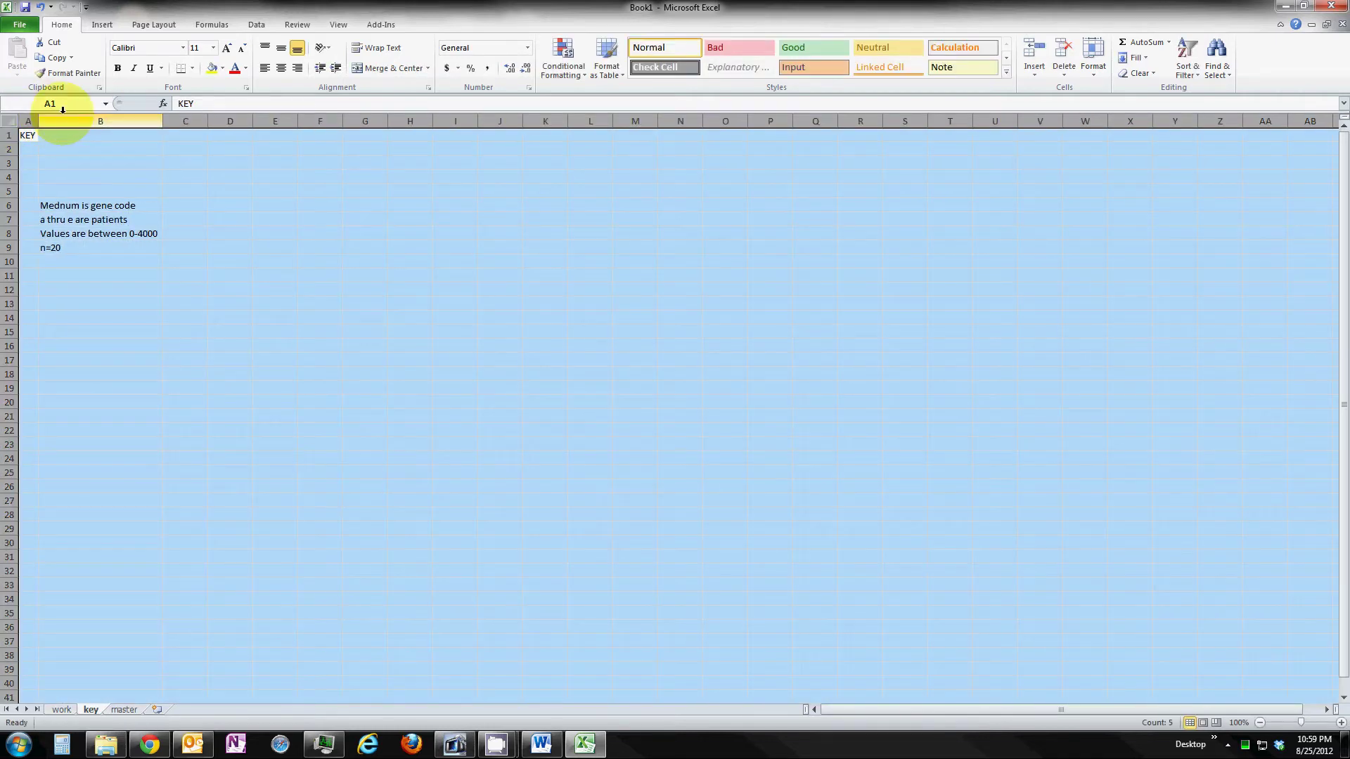
left_click(59, 149)
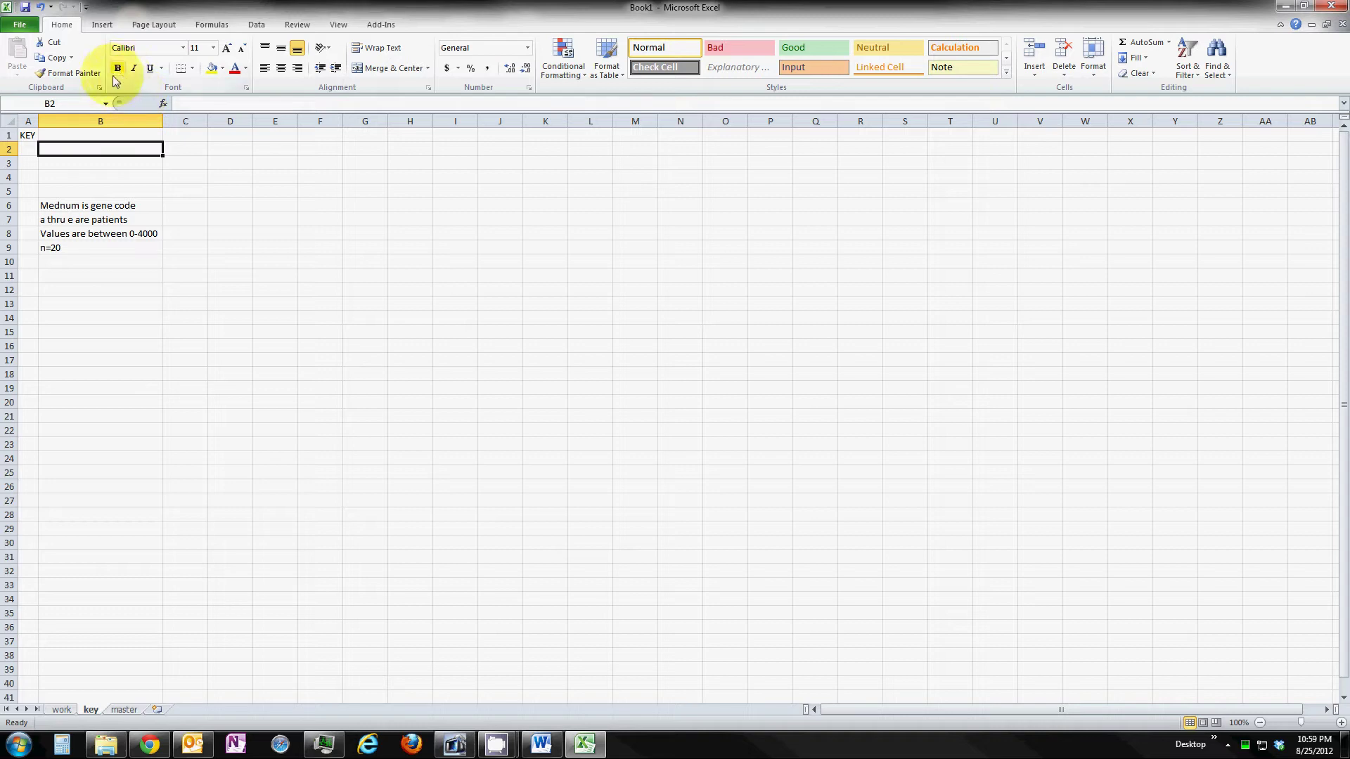
left_click(28, 135)
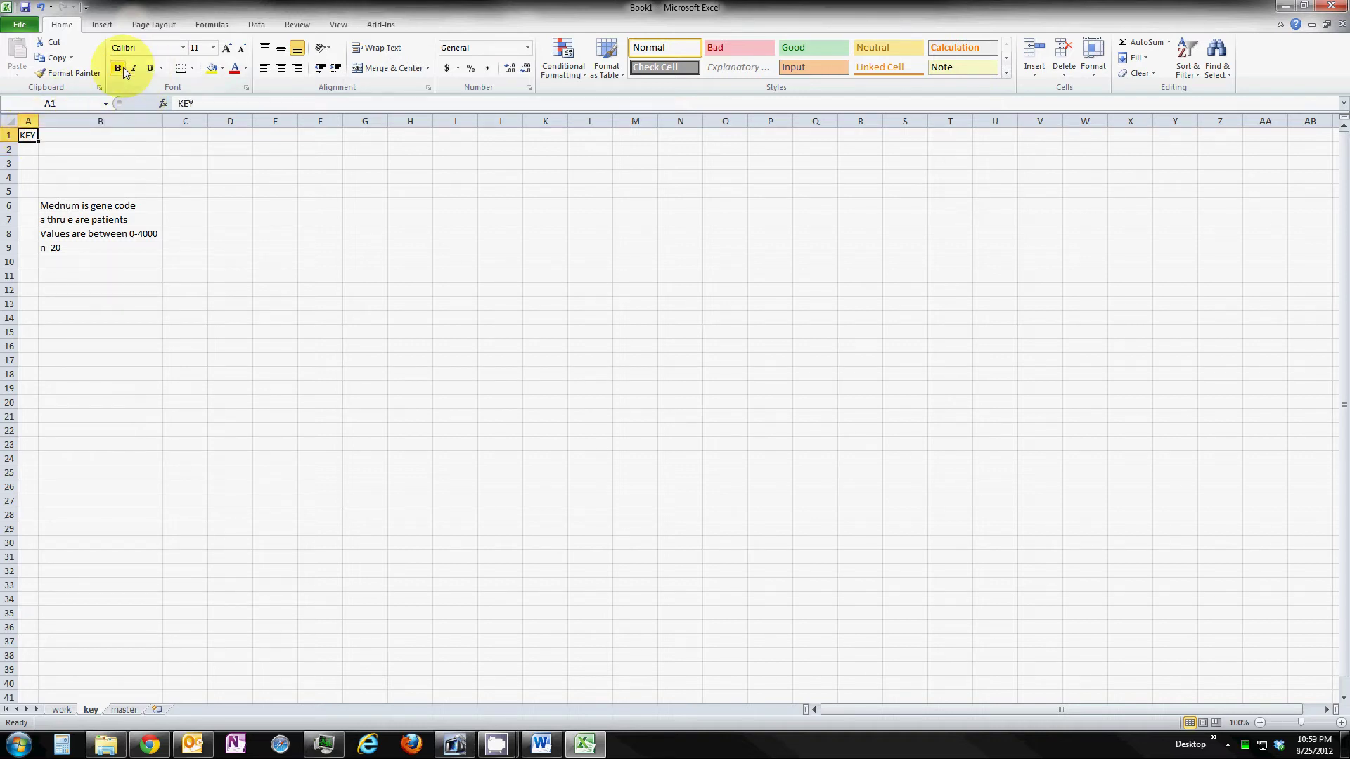
left_click(112, 245)
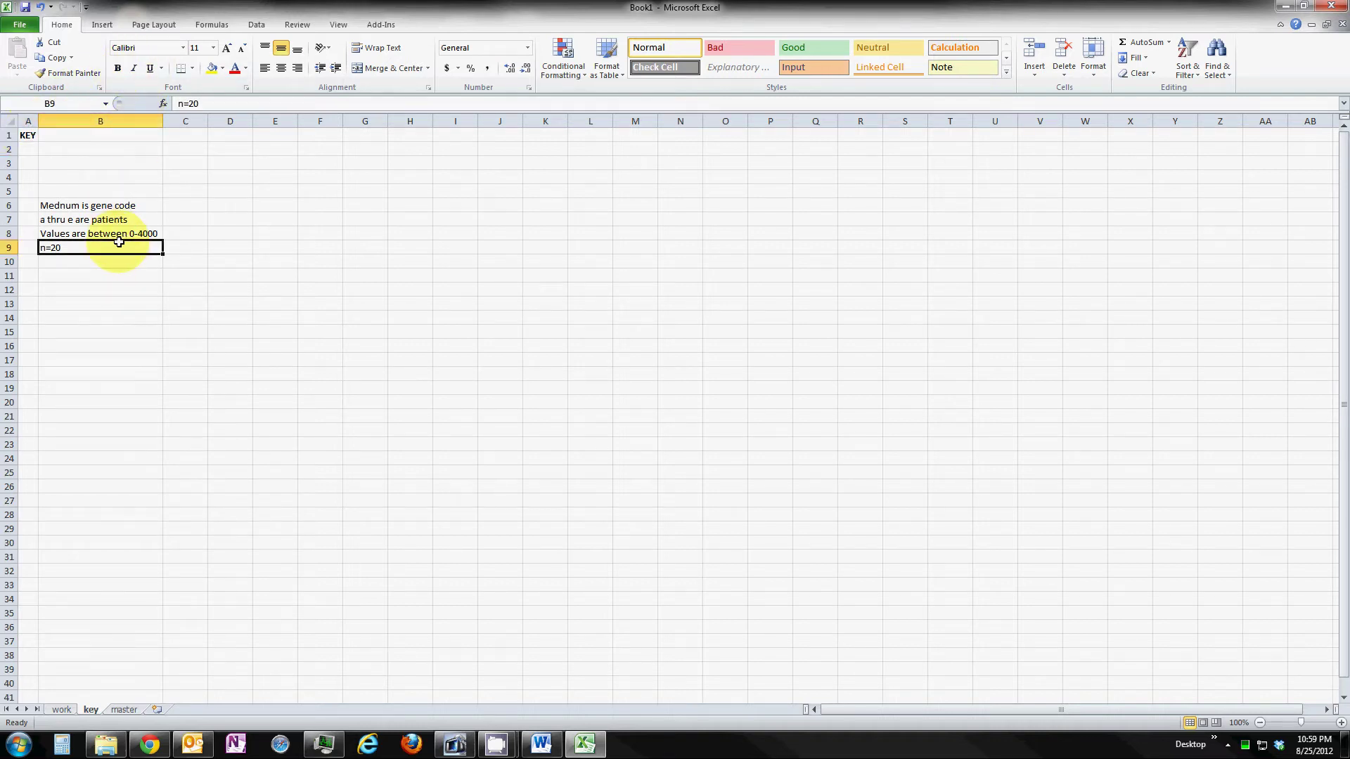
left_click(185, 206)
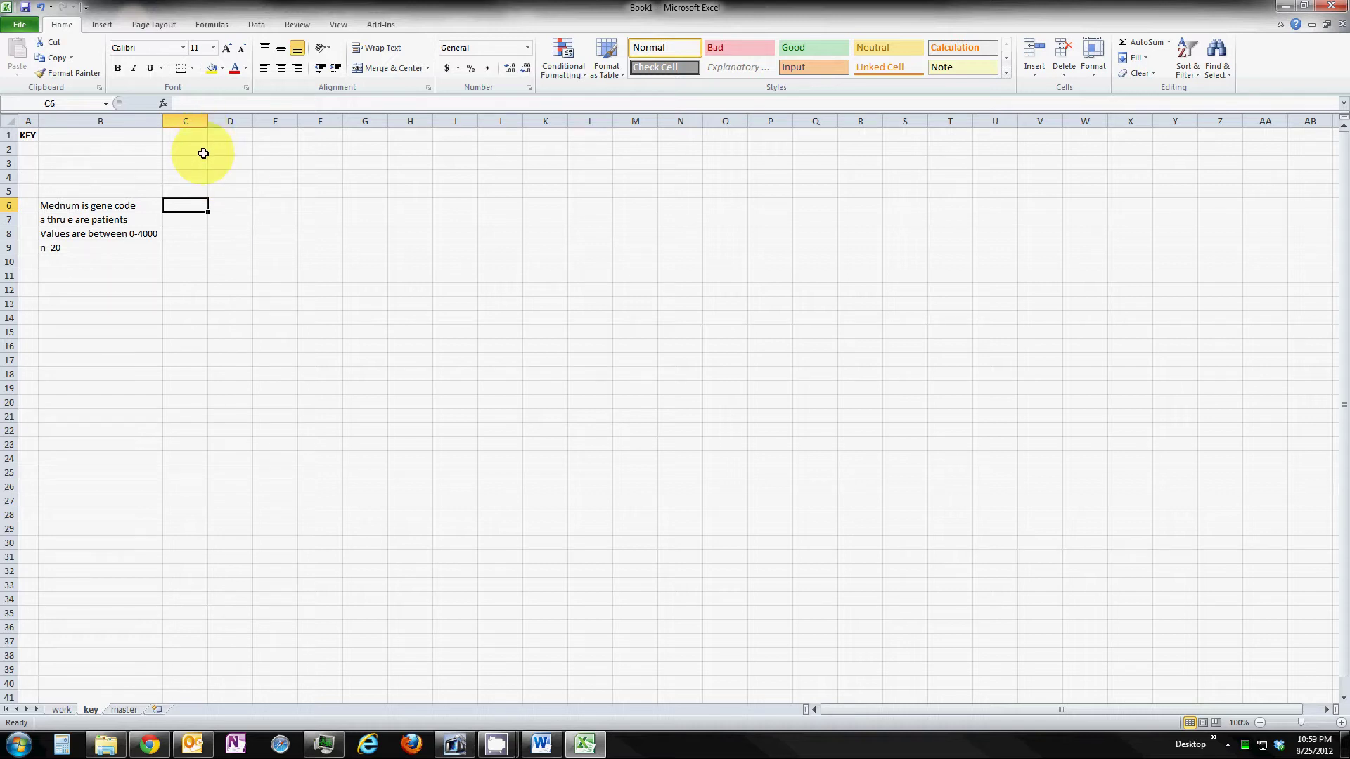
left_click(181, 218)
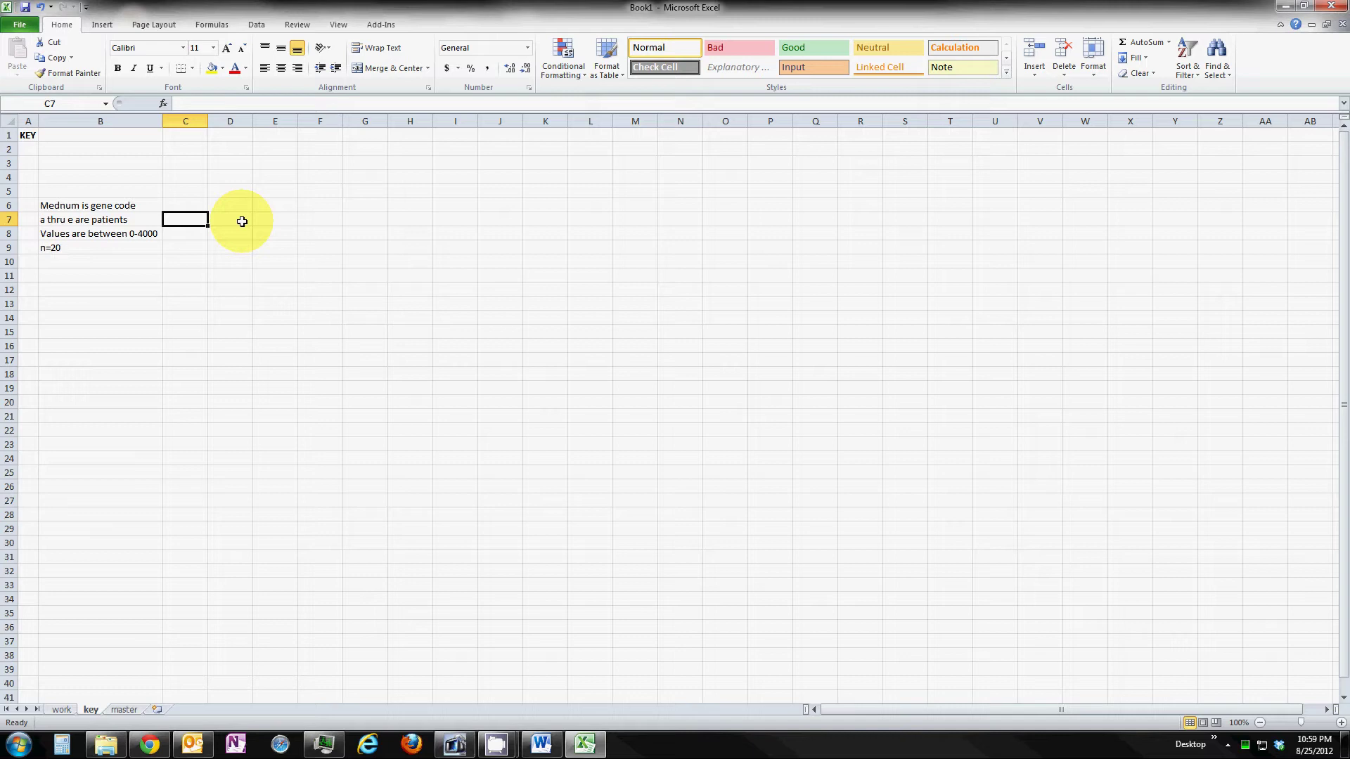
- Enter 'mednum' in D2 followed by a, b, c, d, e down to D7
left_click(187, 161)
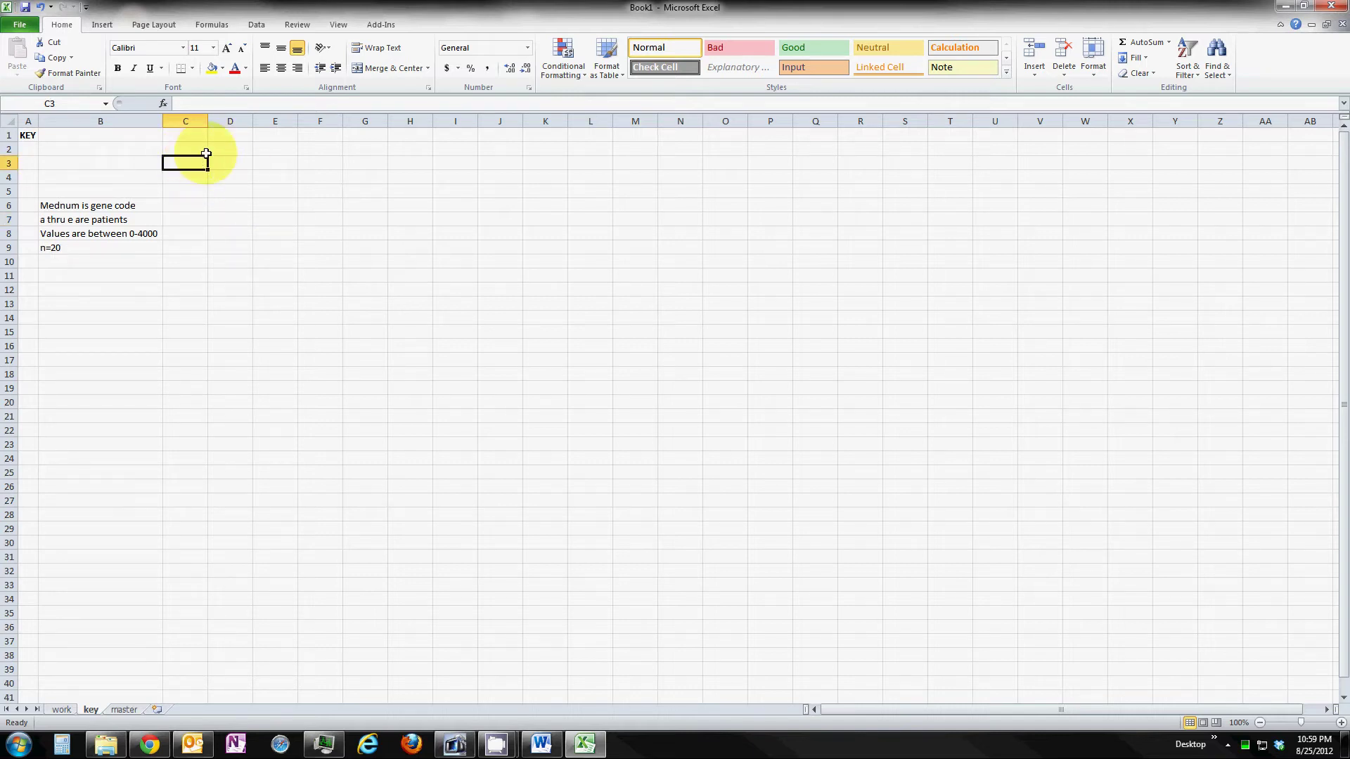
left_click(232, 149)
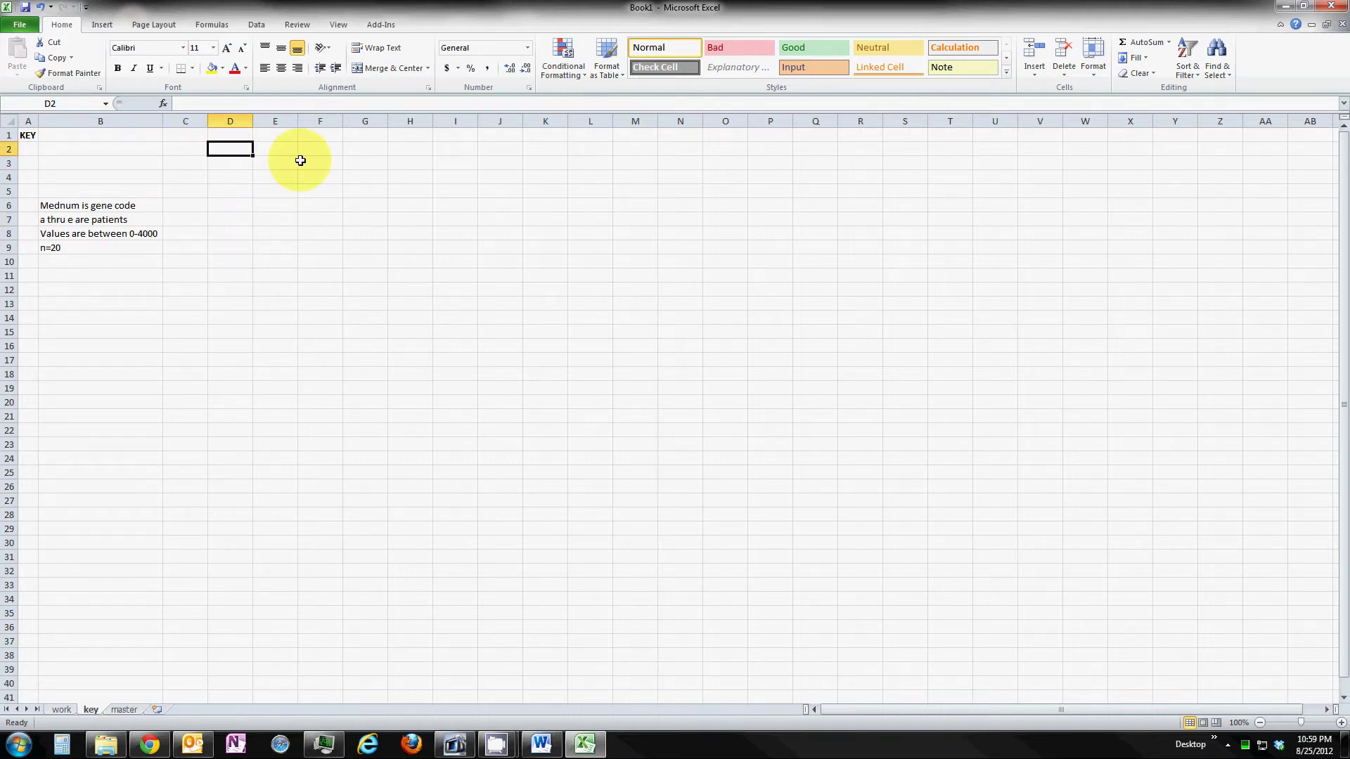
type("me")
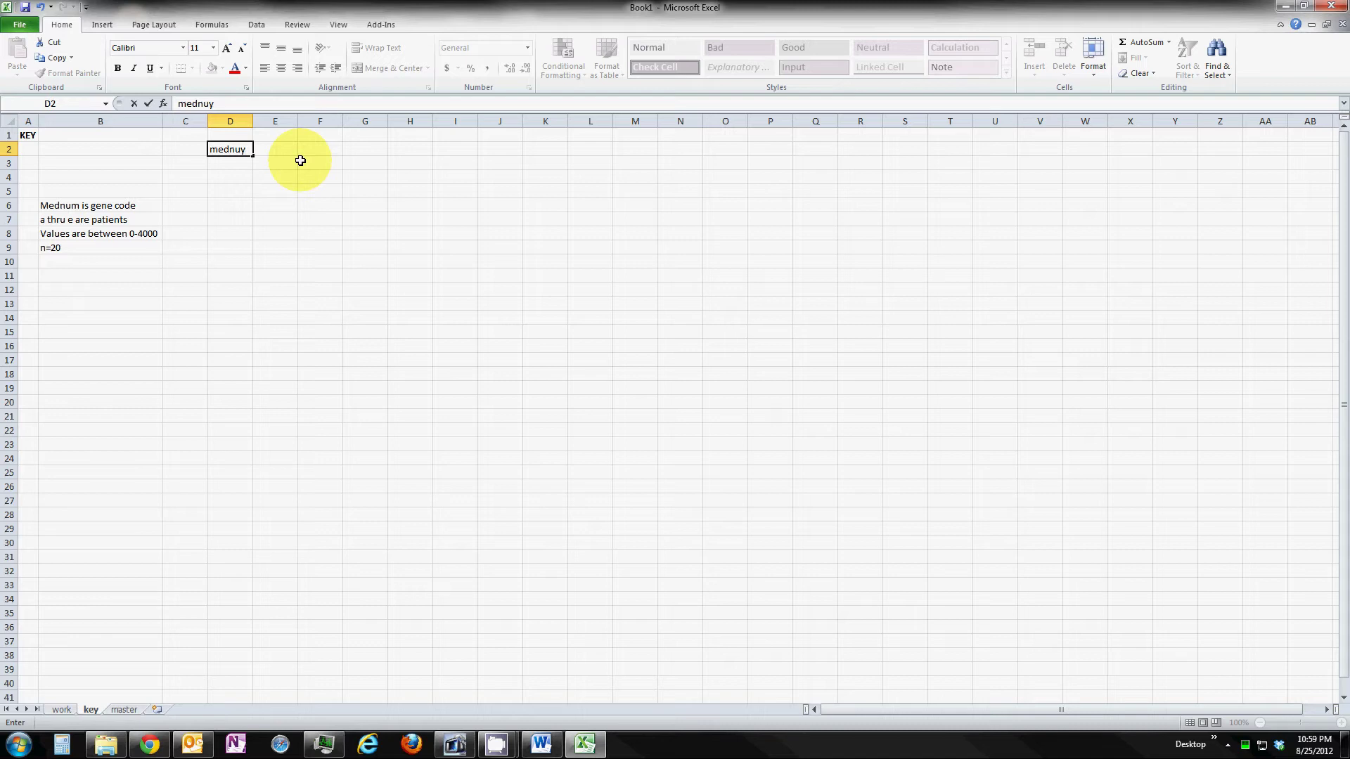
type("dnum")
key("Return")
type("a")
key("Return")
type("b")
key("Return")
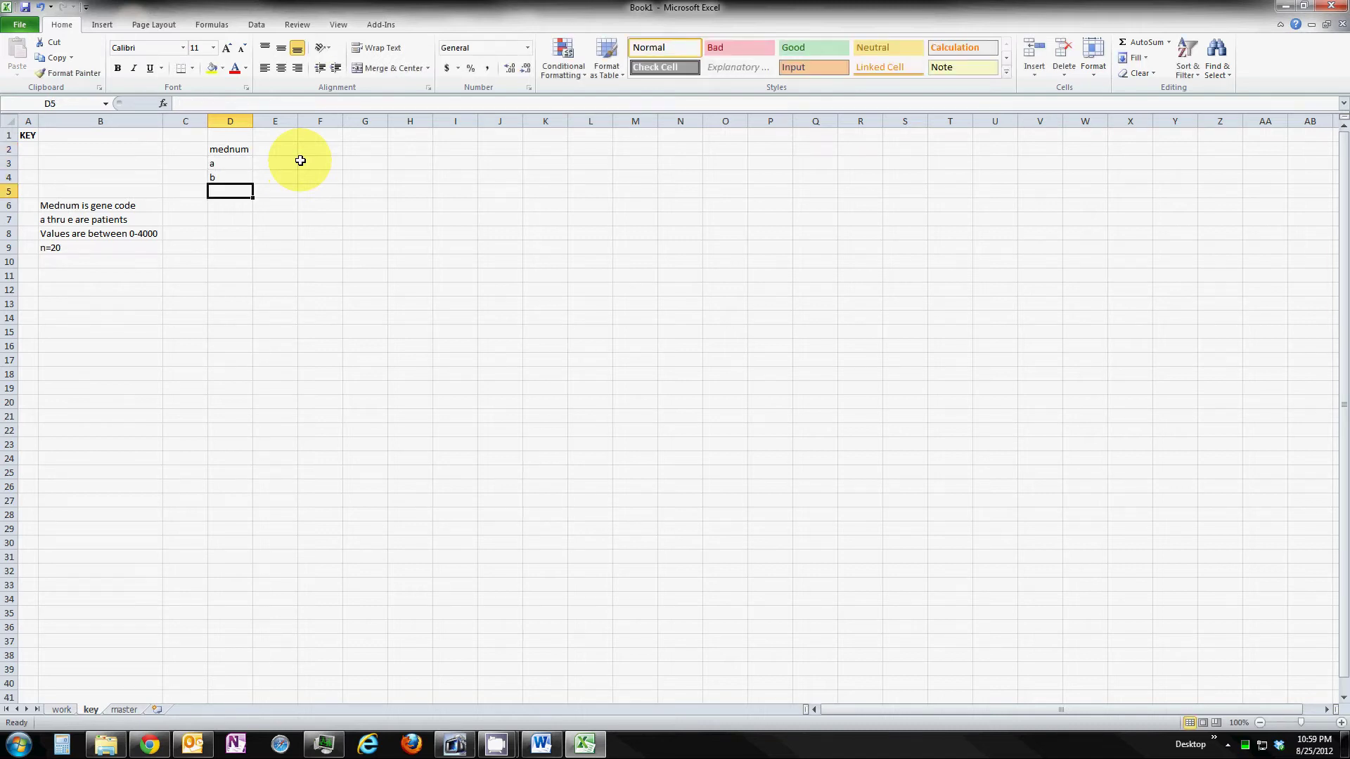
type("c")
key("Return")
type("d")
key("Return")
type("e")
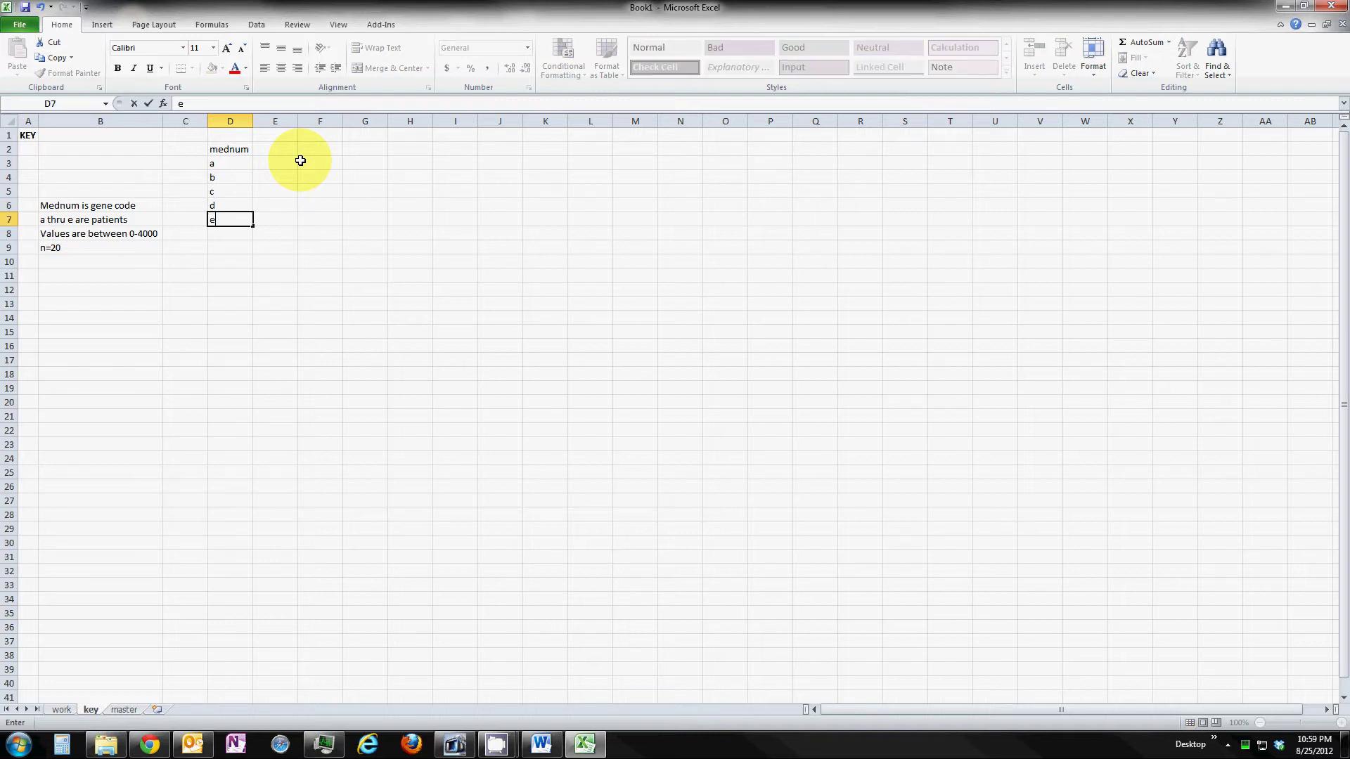
key("Up")
key("Up")
- Fill E3:E7 with the series p1 through p5 beside a–e
key("Right")
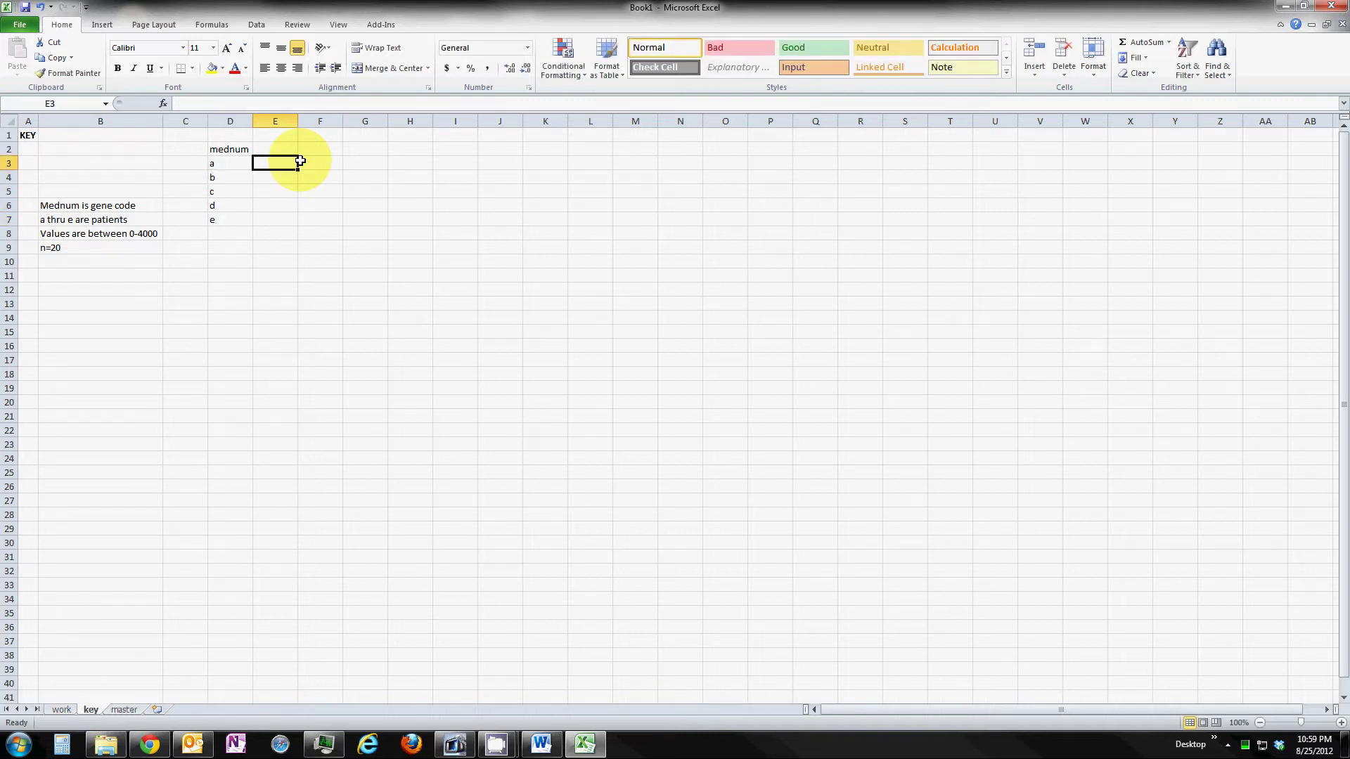
type("p1")
key("Return")
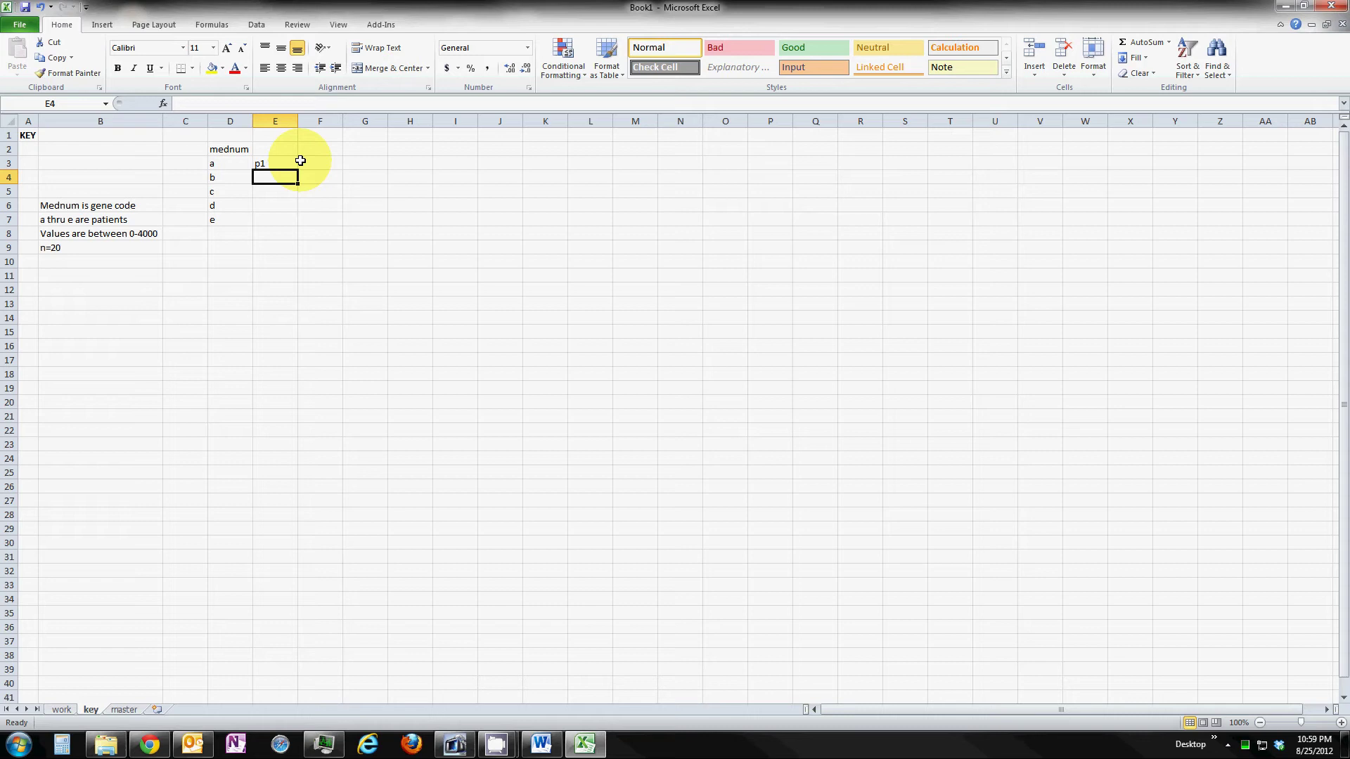
type("p2")
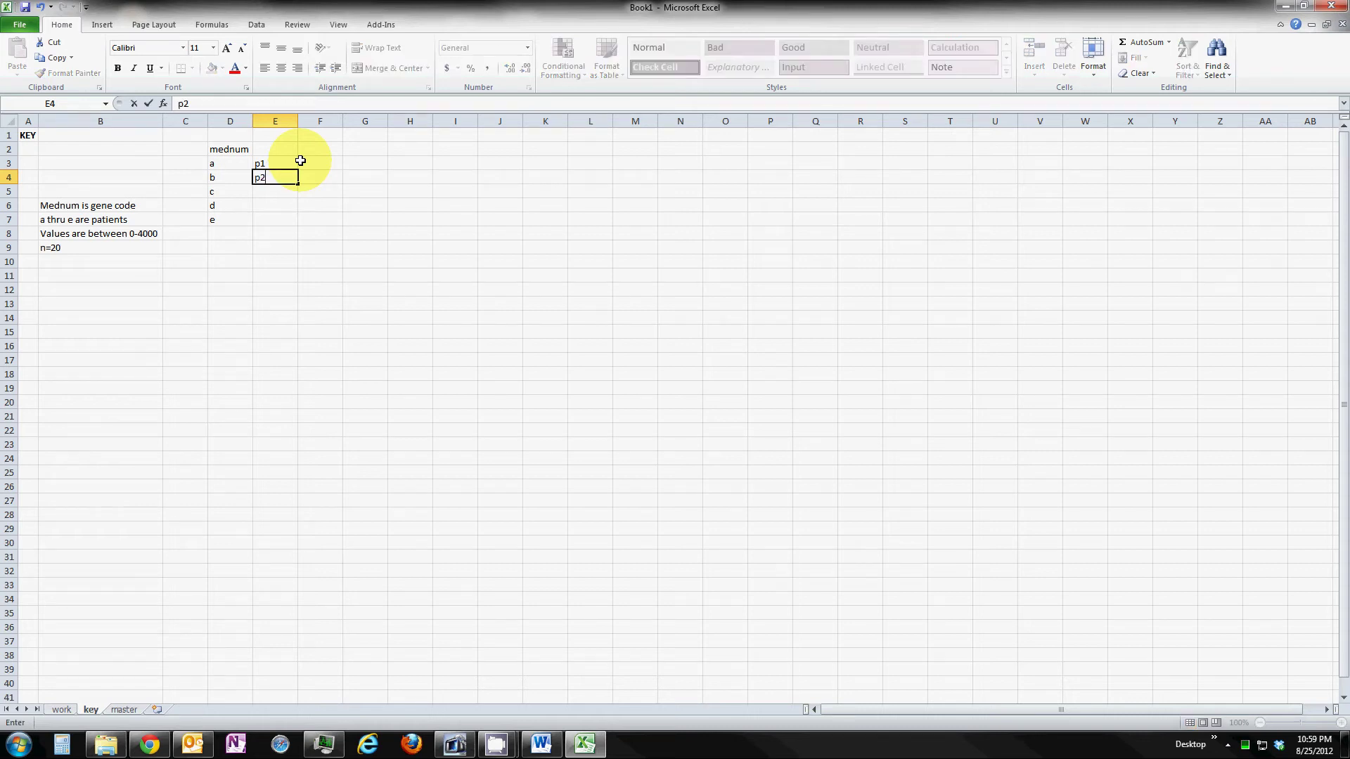
key("Up")
key("shift+Down")
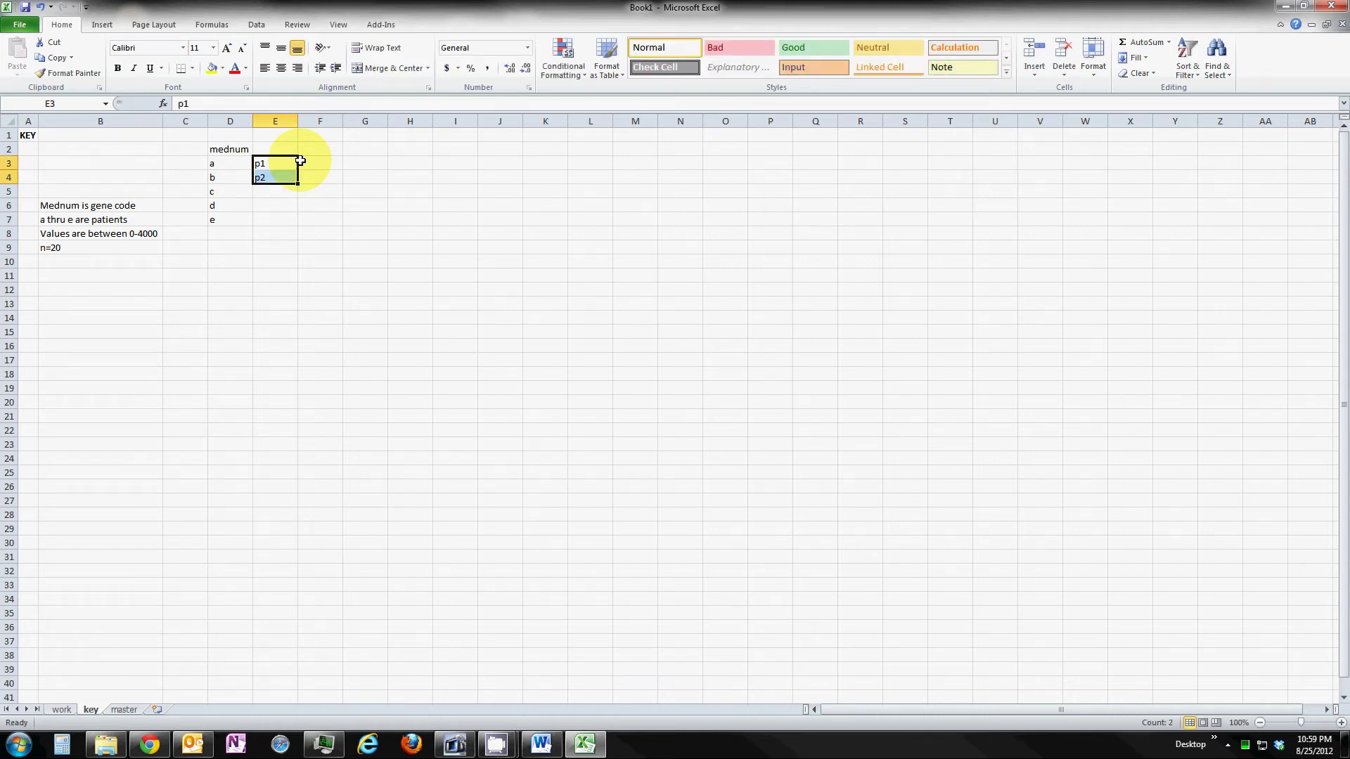
left_click_drag(298, 186, 304, 234)
left_click(306, 235)
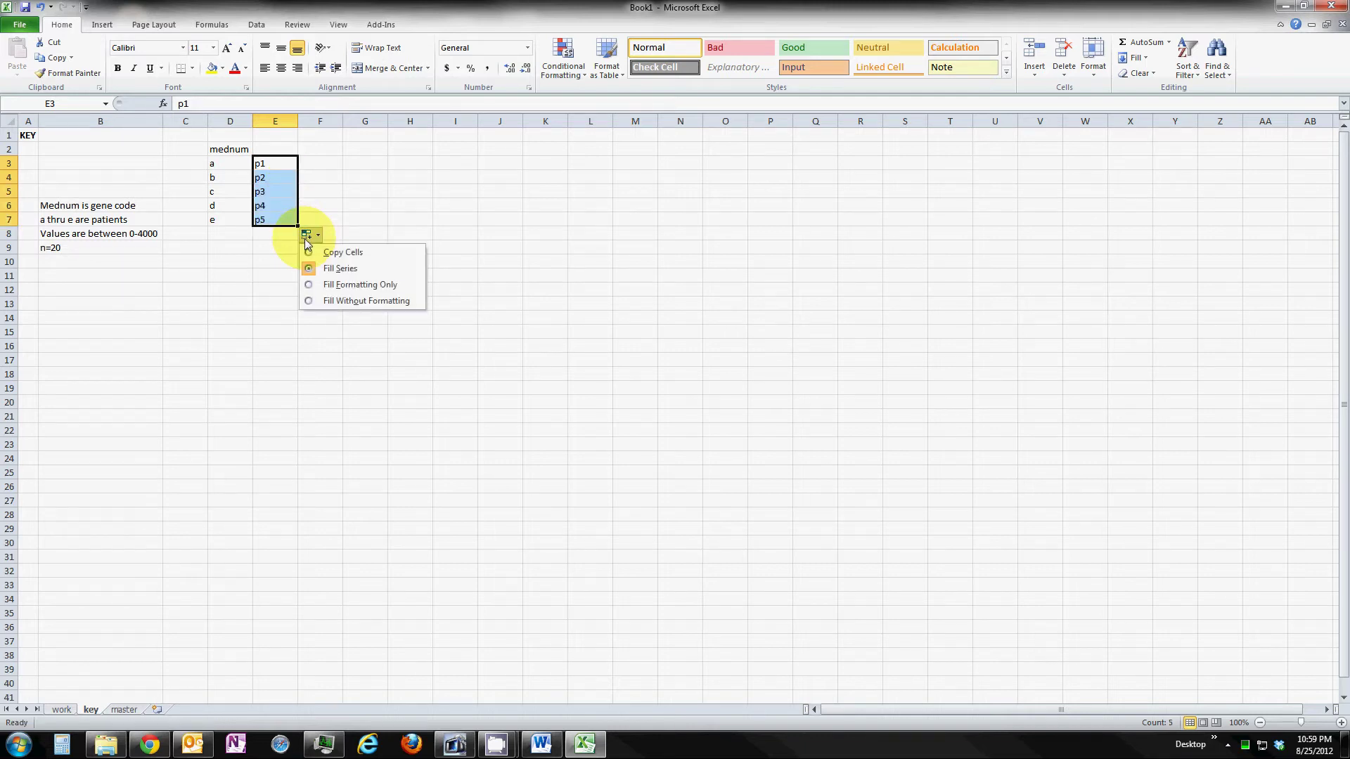
left_click(239, 261)
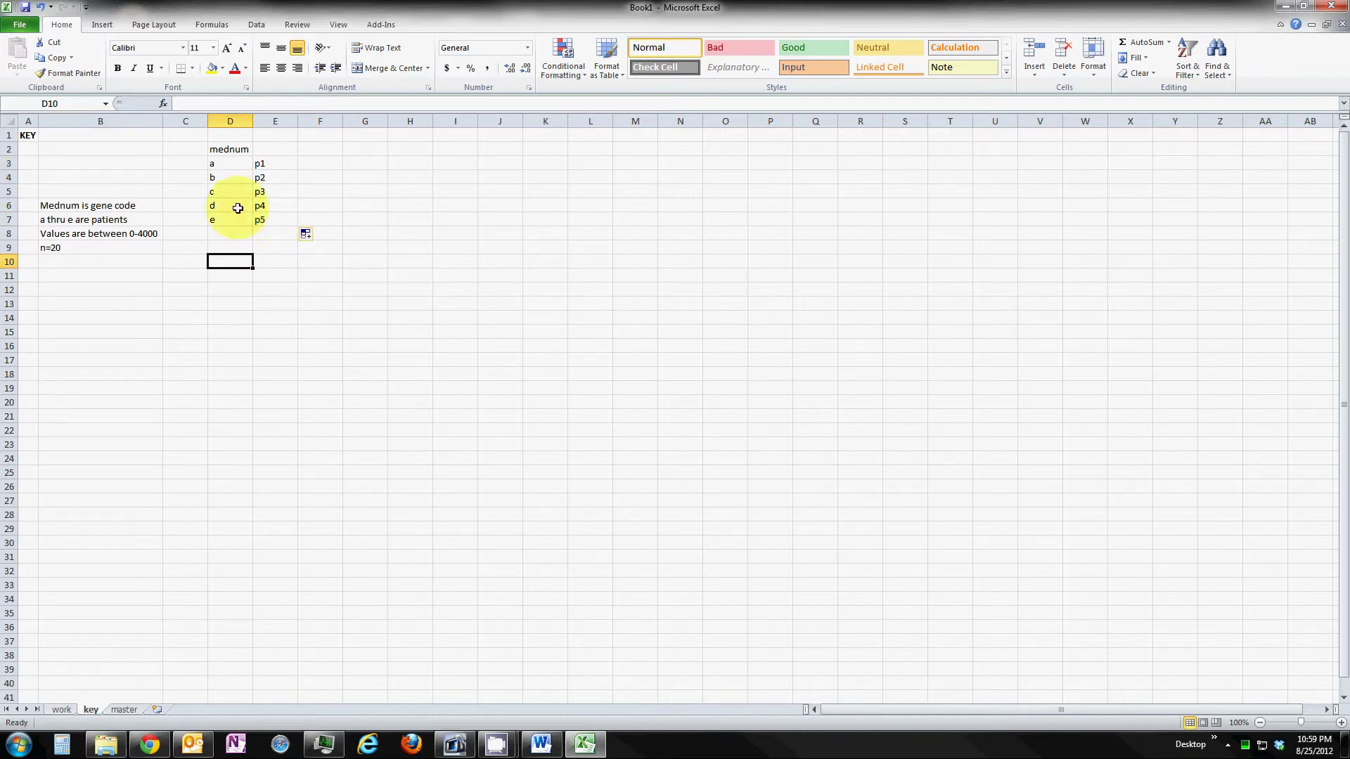
- Add the 'id' header in E2 and centre columns D and E
left_click(265, 148)
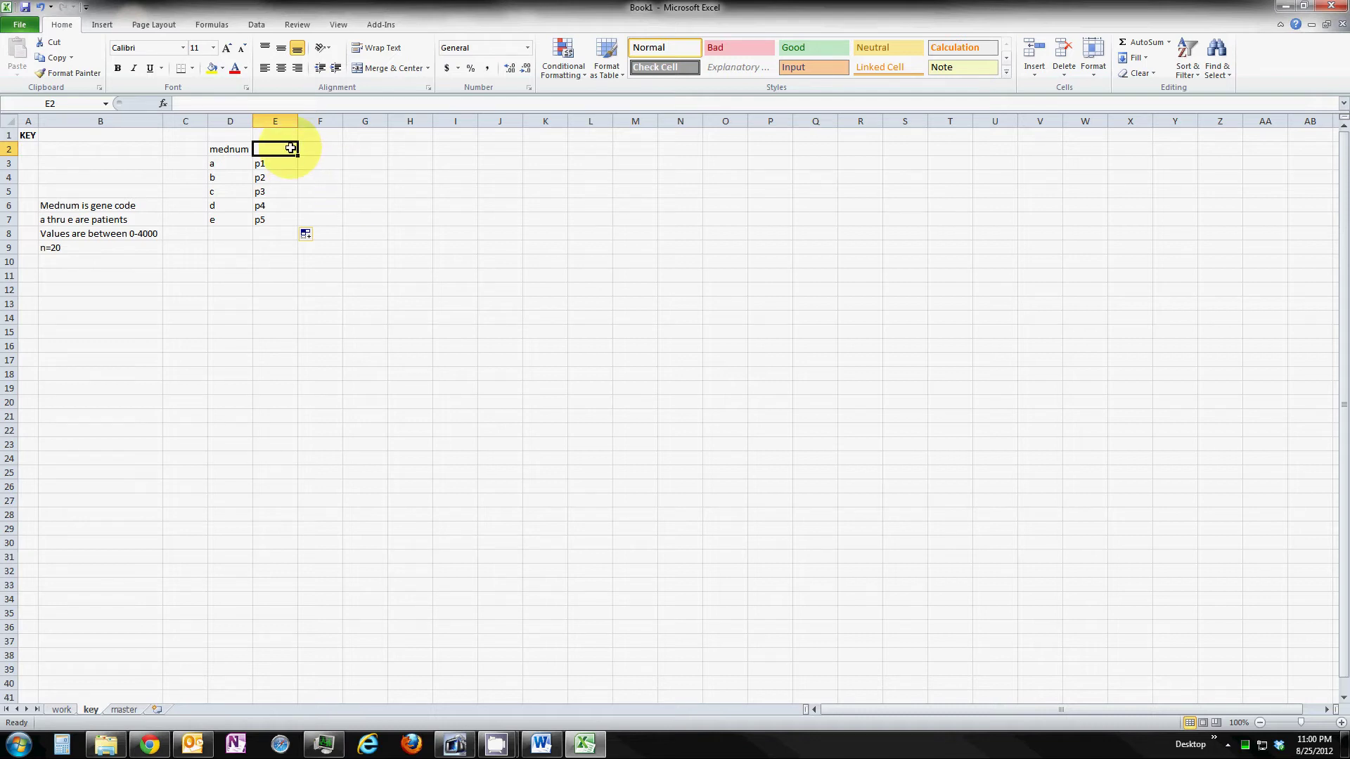
type("id")
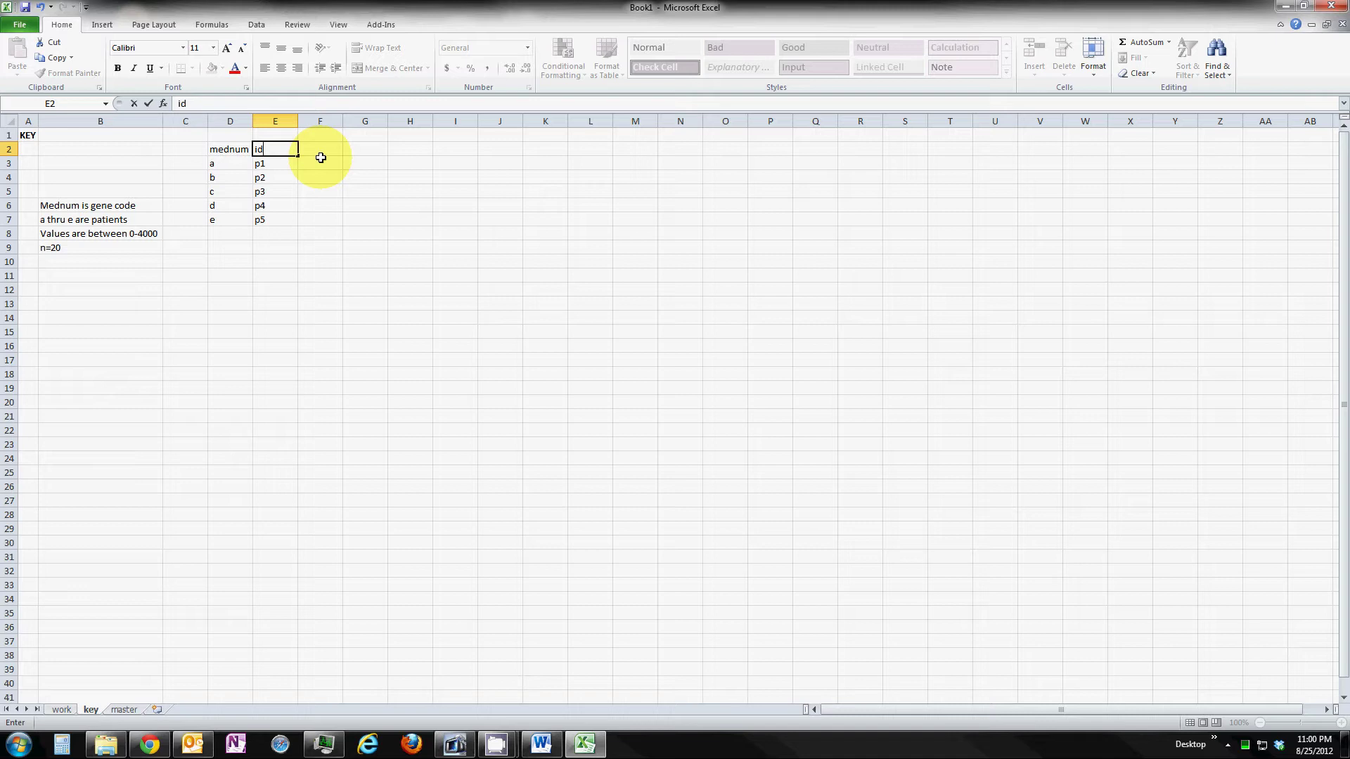
left_click(320, 162)
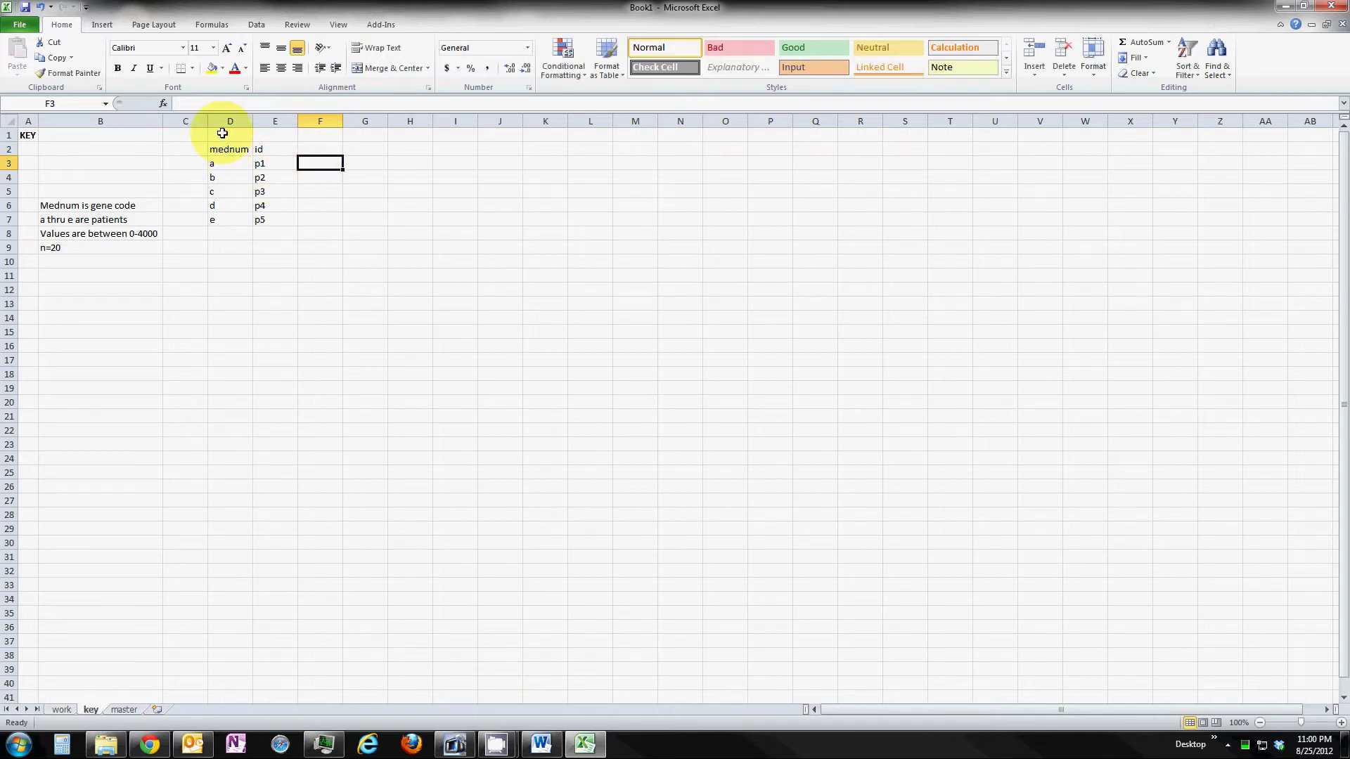
left_click_drag(226, 121, 275, 121)
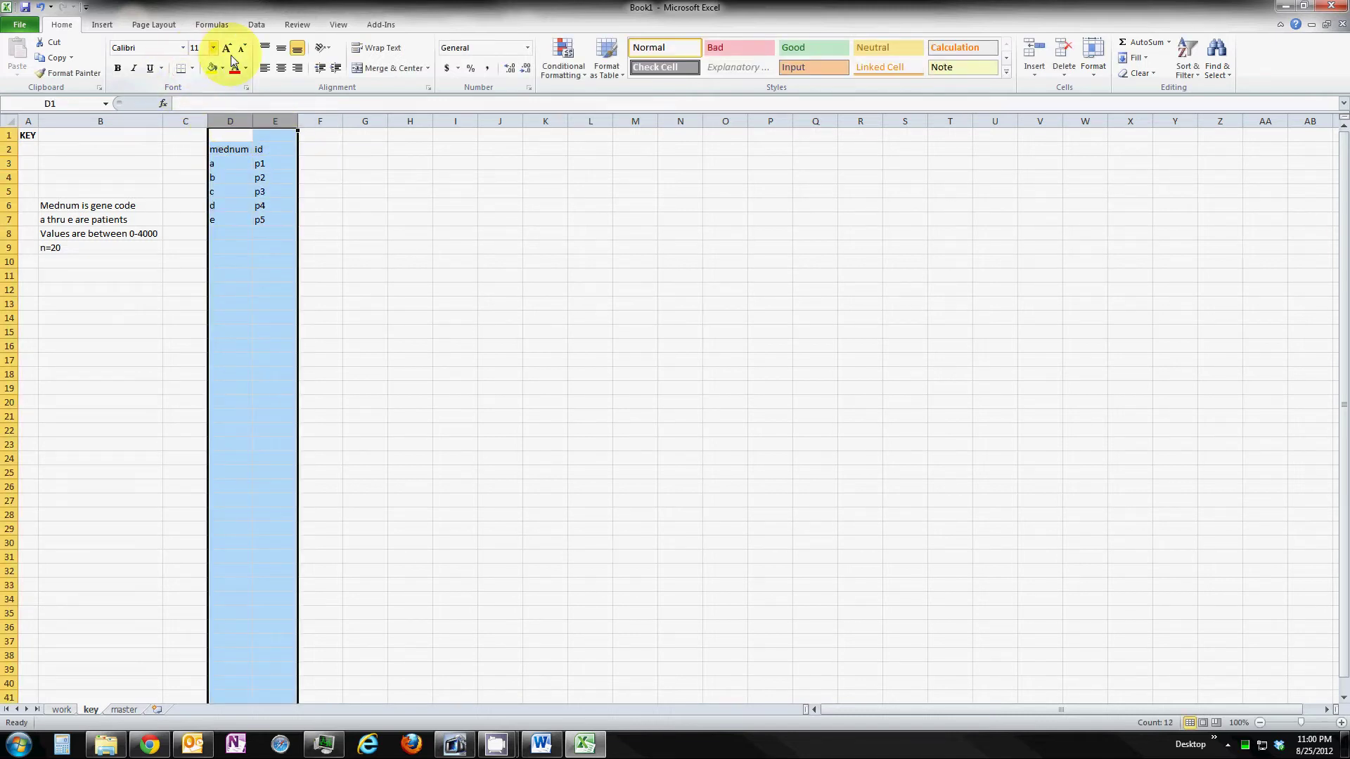
left_click(280, 68)
left_click(356, 222)
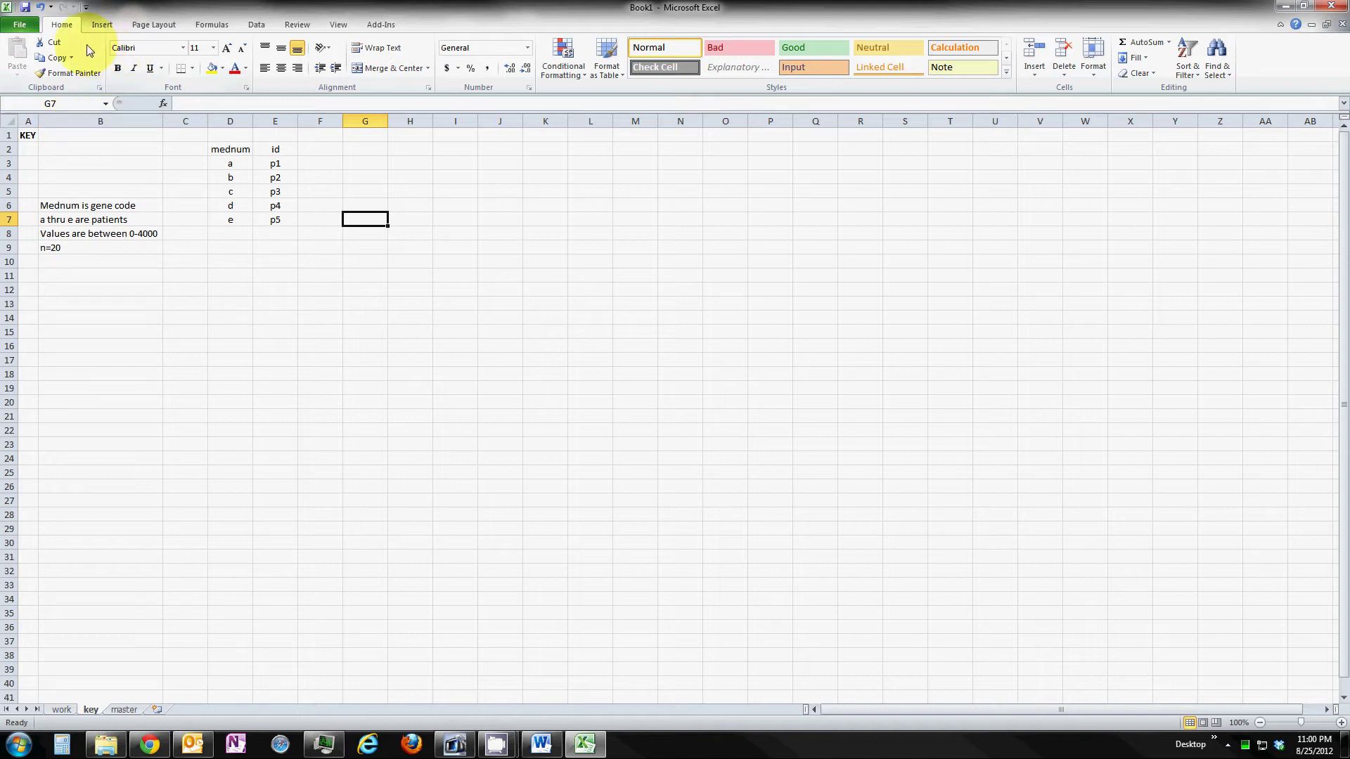
- Fill the suspicious id 38461 in A13 of the work sheet yellow
left_click(60, 710)
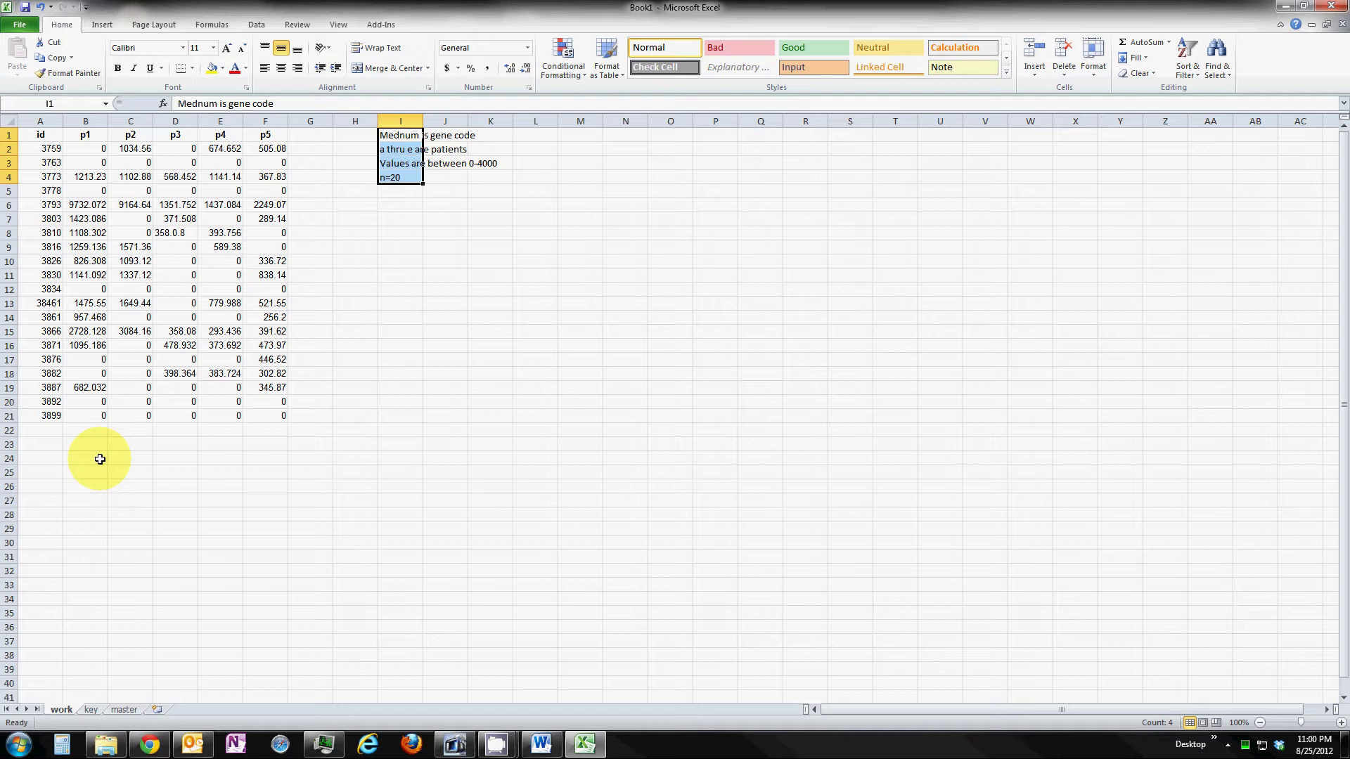
left_click(44, 303)
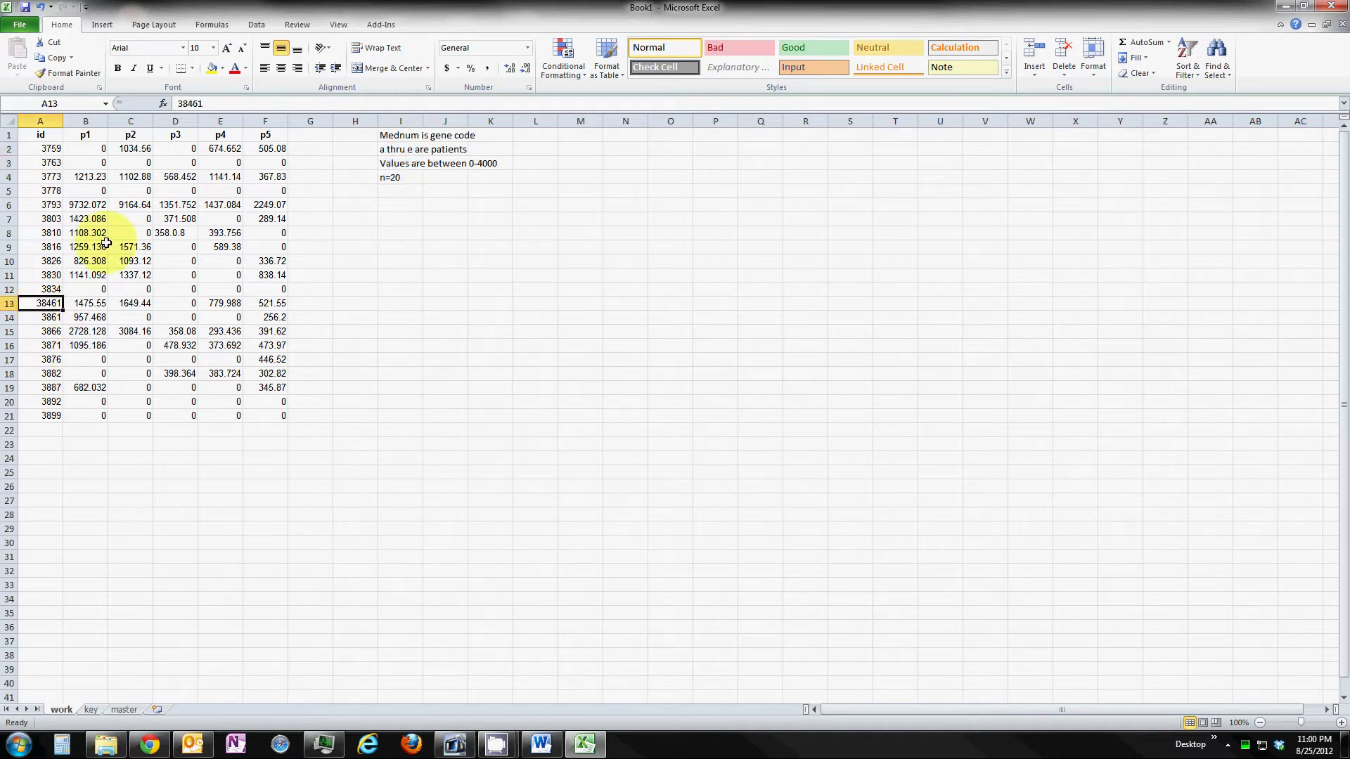
left_click(211, 69)
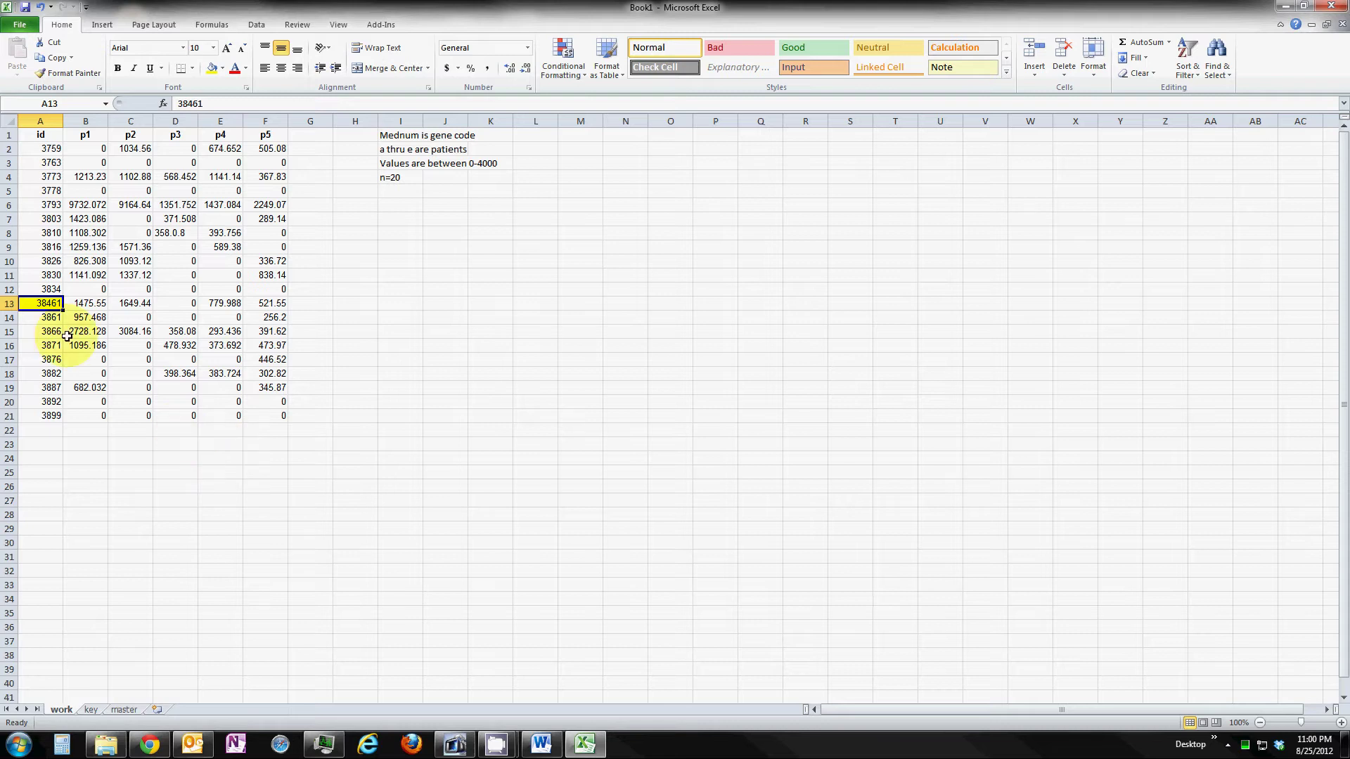
- Copy the 38461 record A13:F13 into row 14 of the key sheet, starting at D14
left_click_drag(44, 301, 280, 307)
right_click(284, 308)
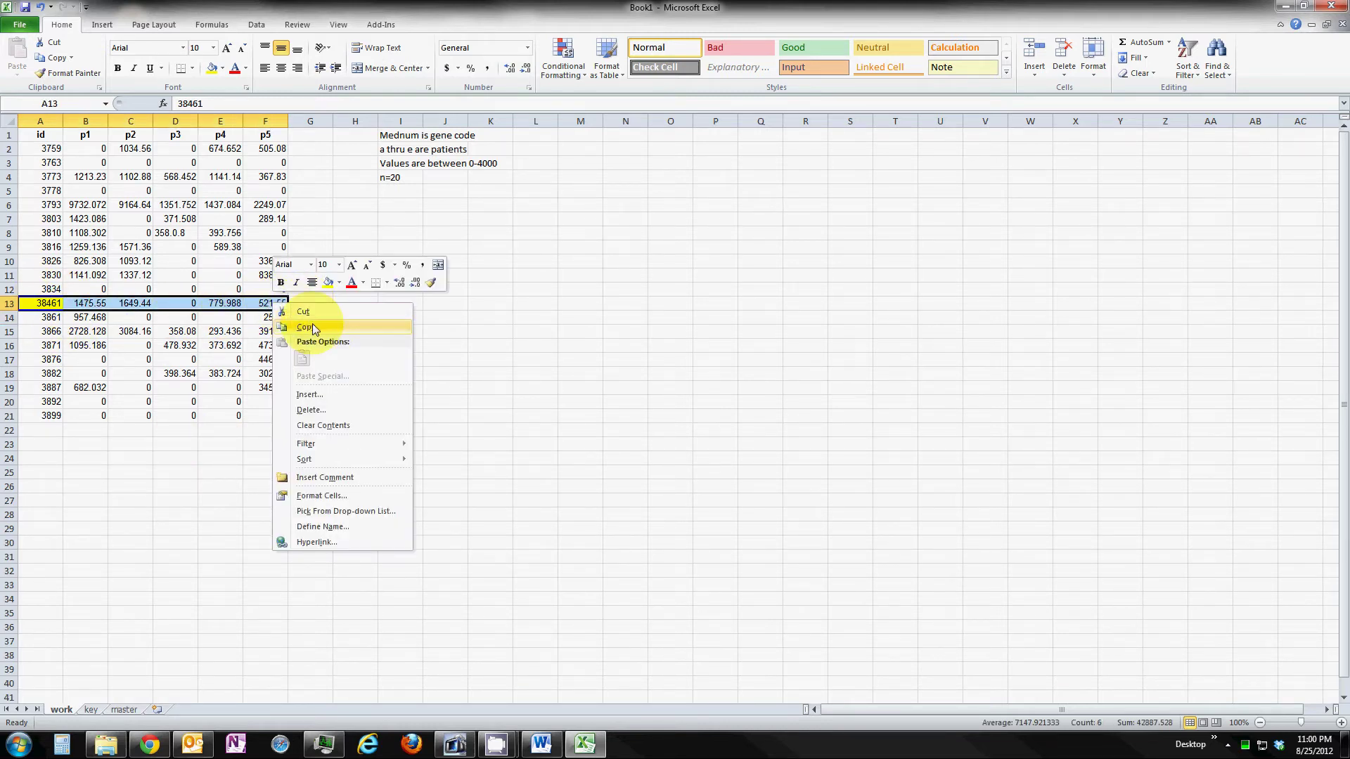
left_click(305, 325)
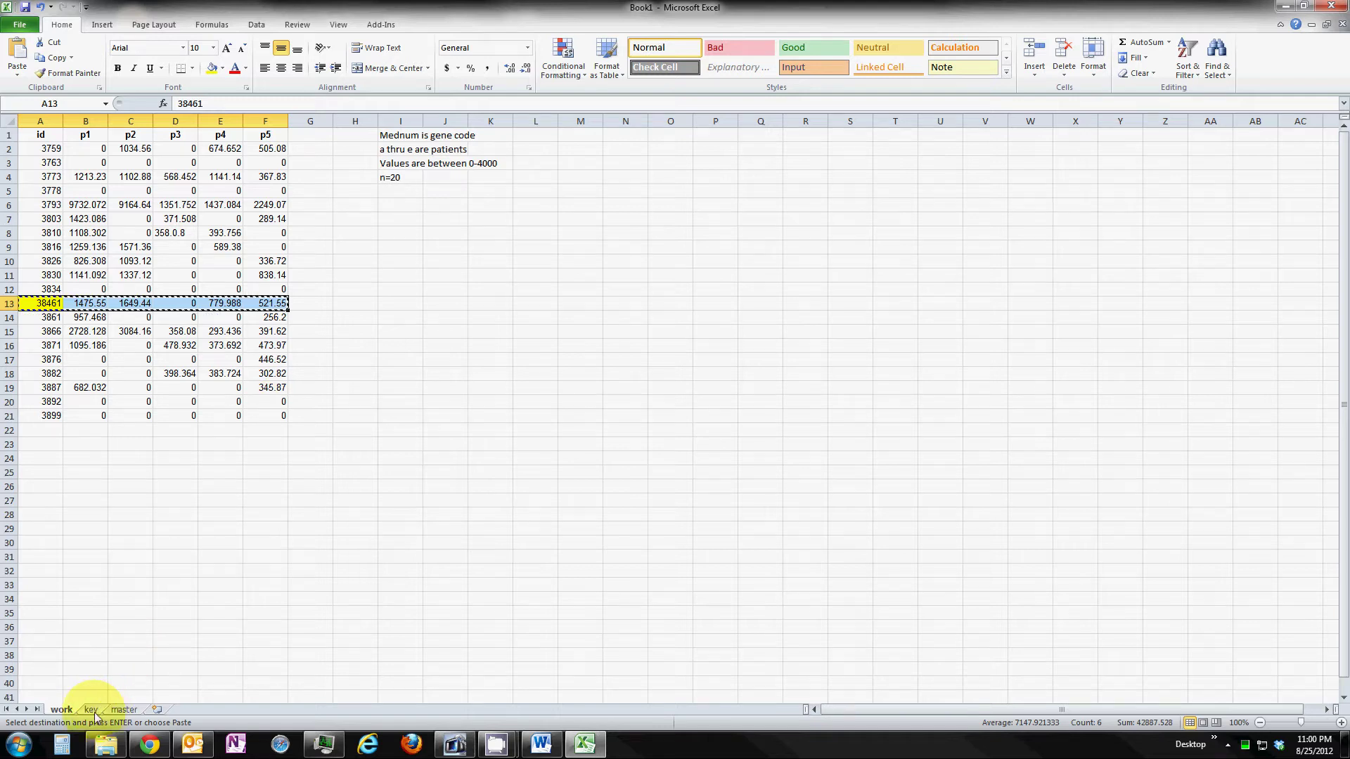
left_click(93, 710)
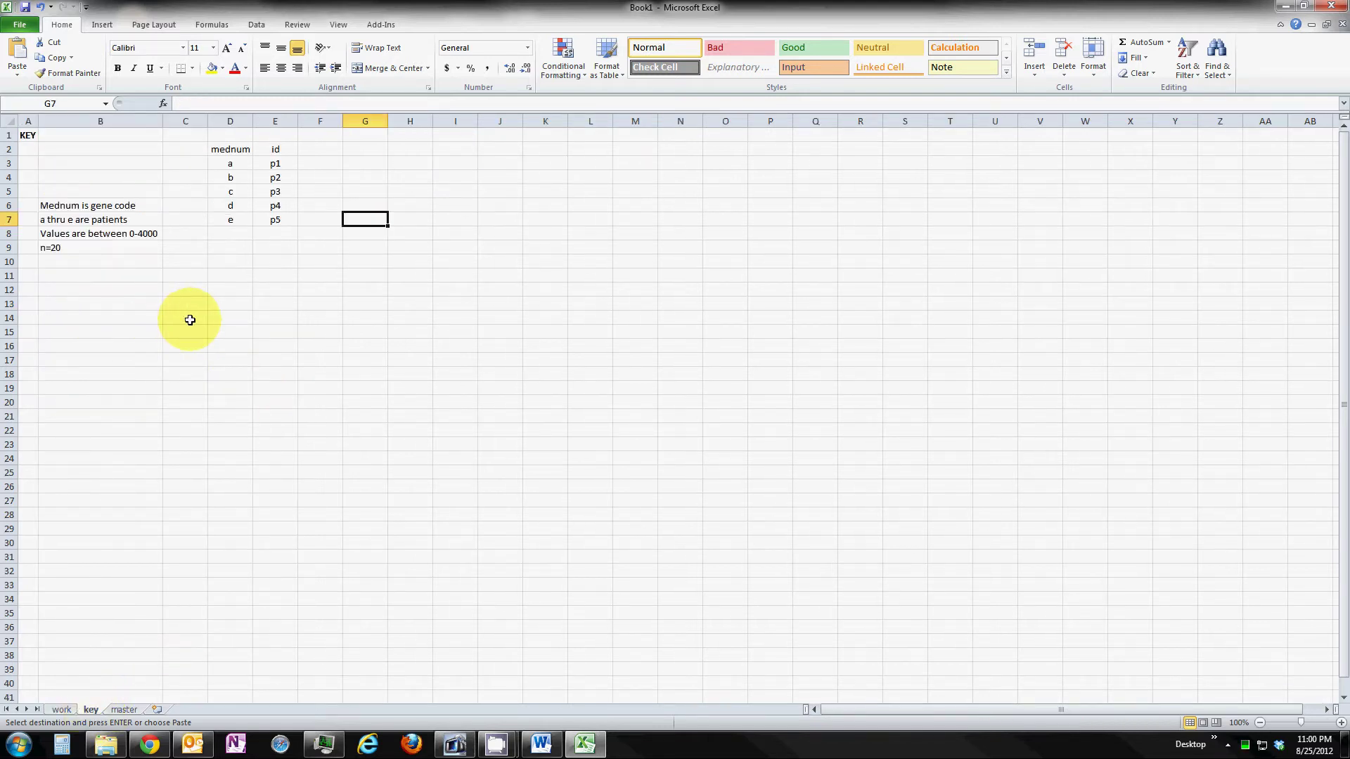
left_click(226, 317)
right_click(225, 318)
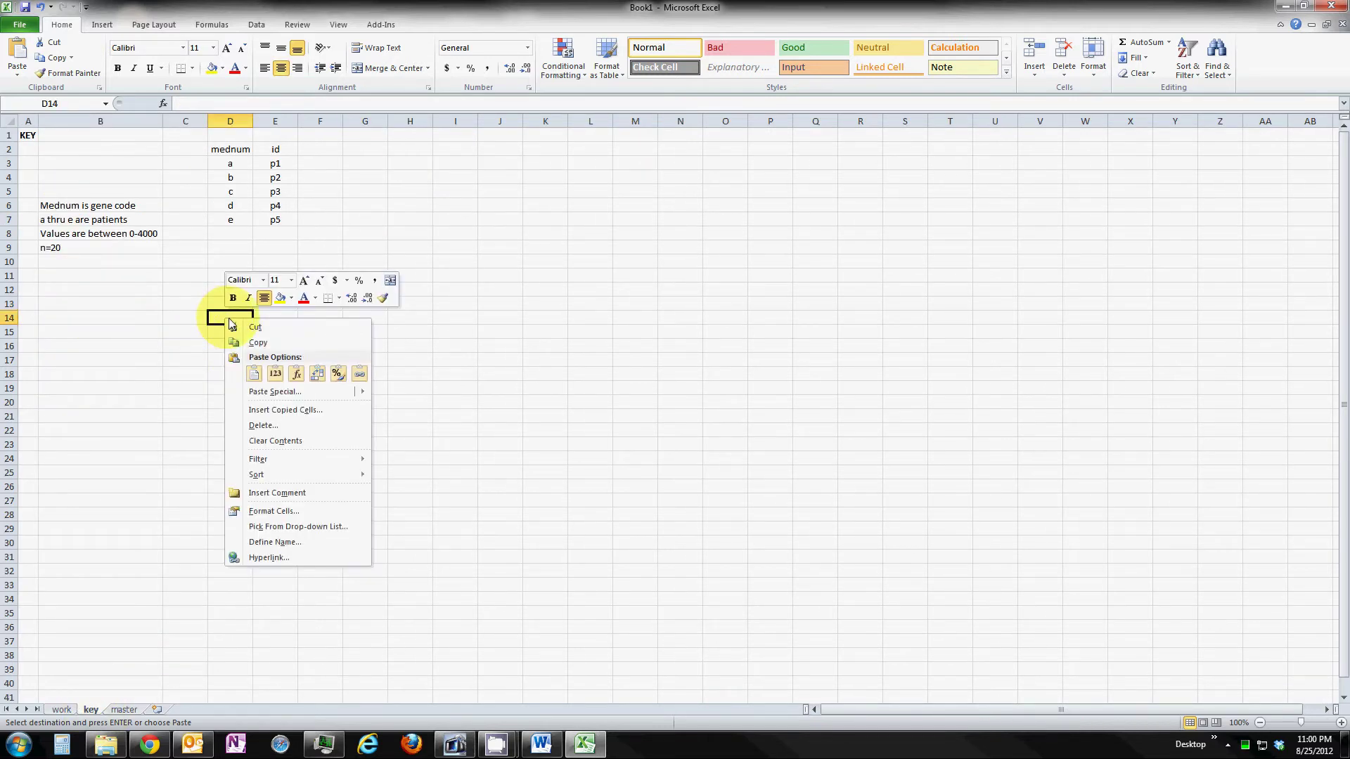
left_click(253, 374)
- Add the note 'possible wrong id check with pi' in K14, then return to work
left_click(561, 315)
type("possible wrong id che")
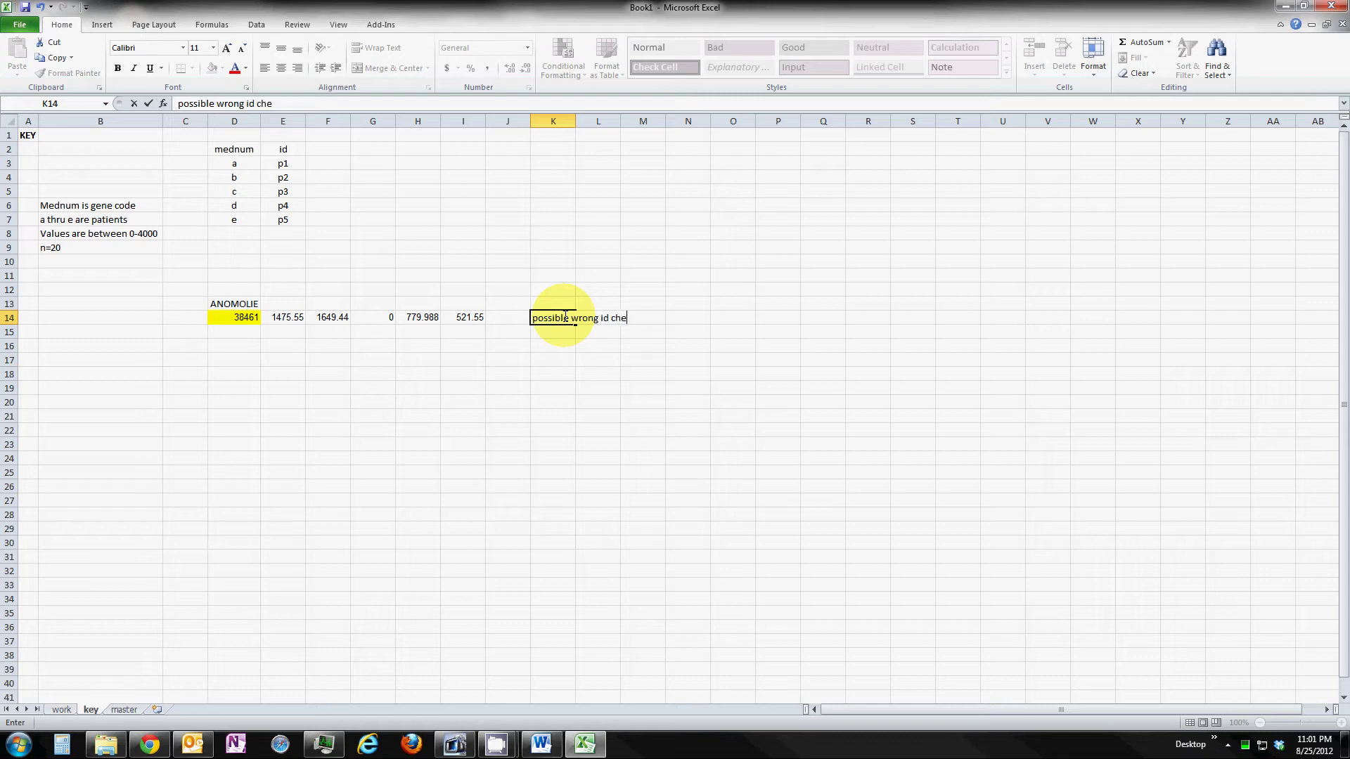
type("ck with pi")
left_click(506, 345)
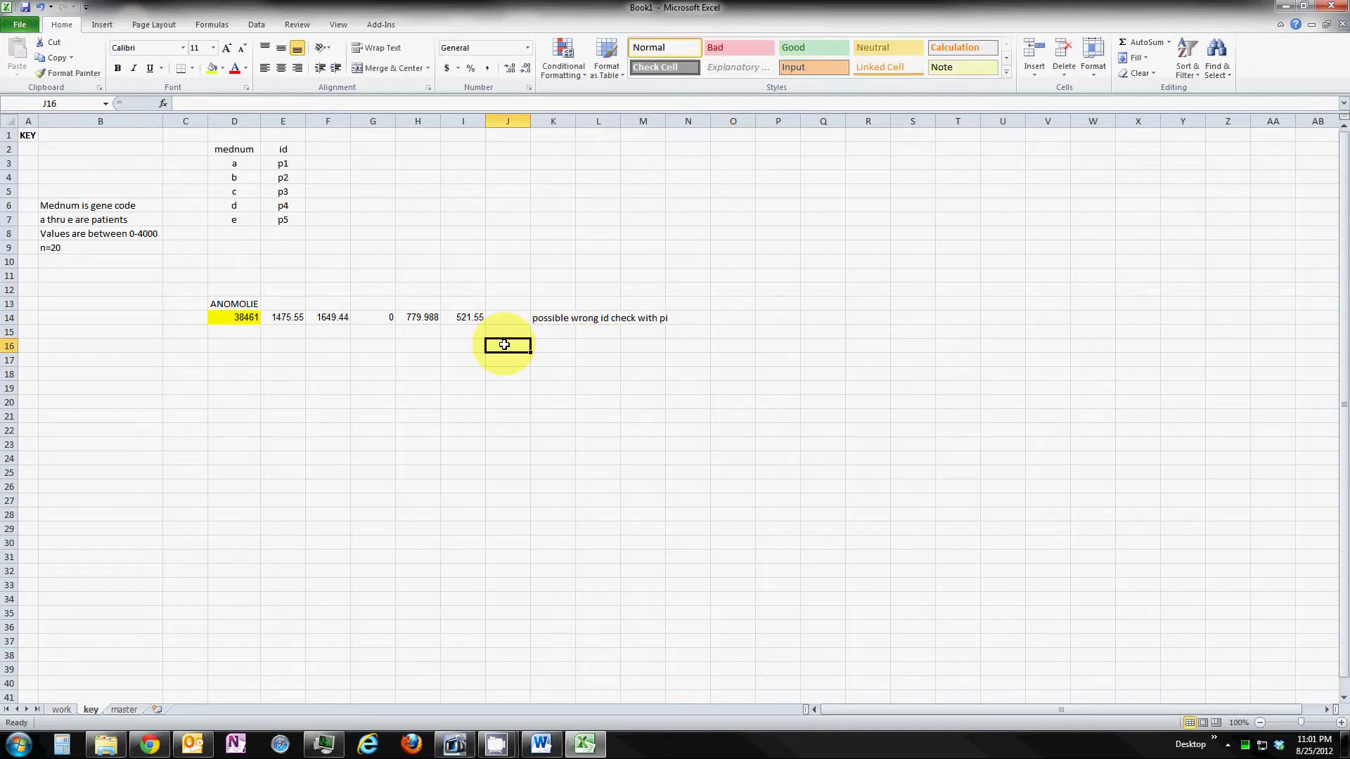
left_click(56, 710)
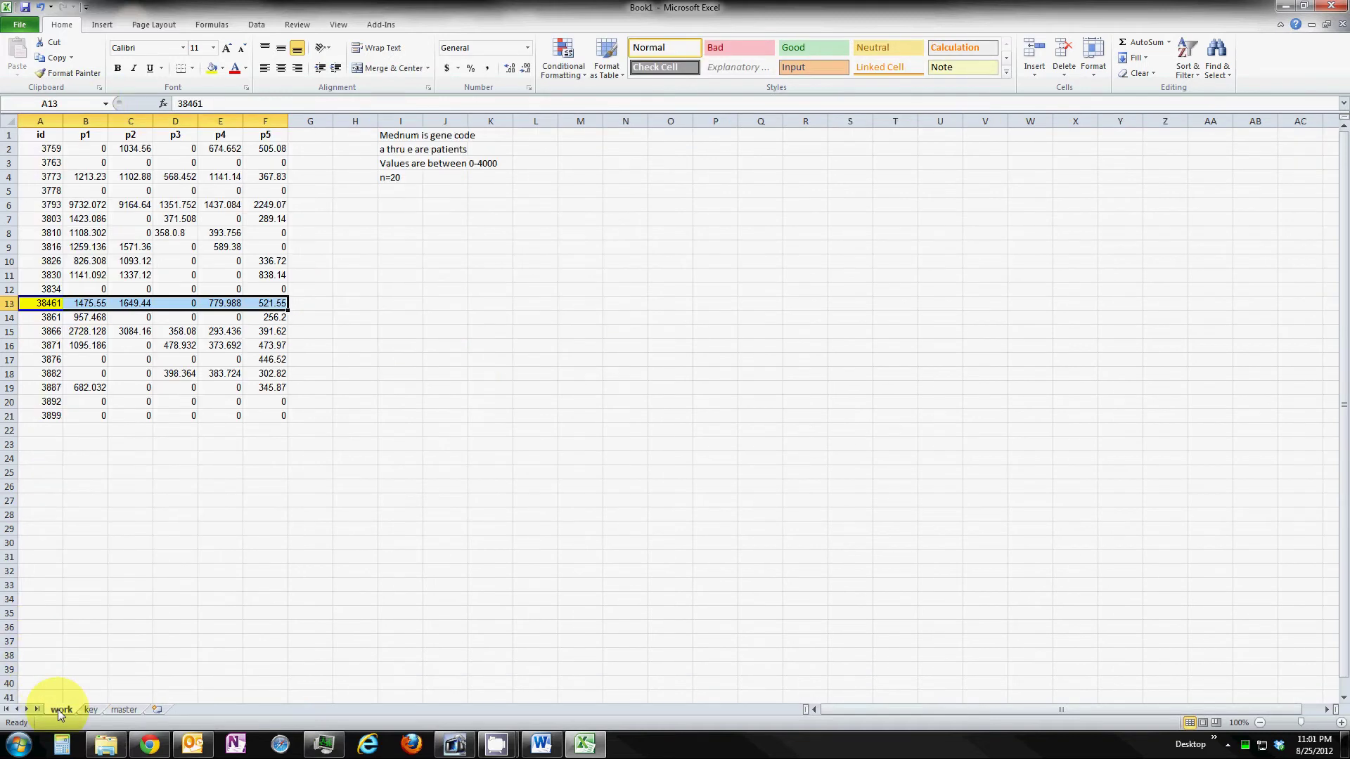
- Label A23 'min' and A24 'max' below the gene table
left_click(36, 444)
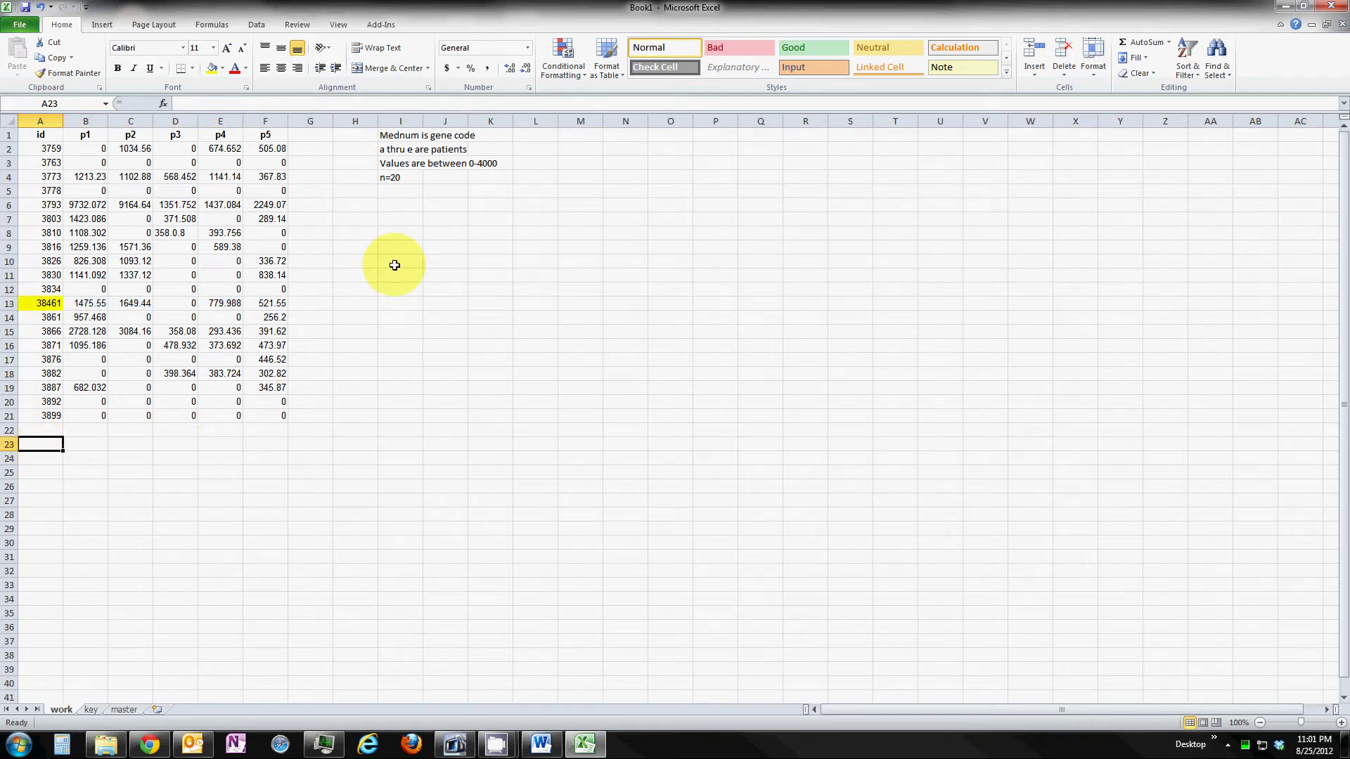
type("min")
key("Return")
type("max")
key("Up")
key("Right")
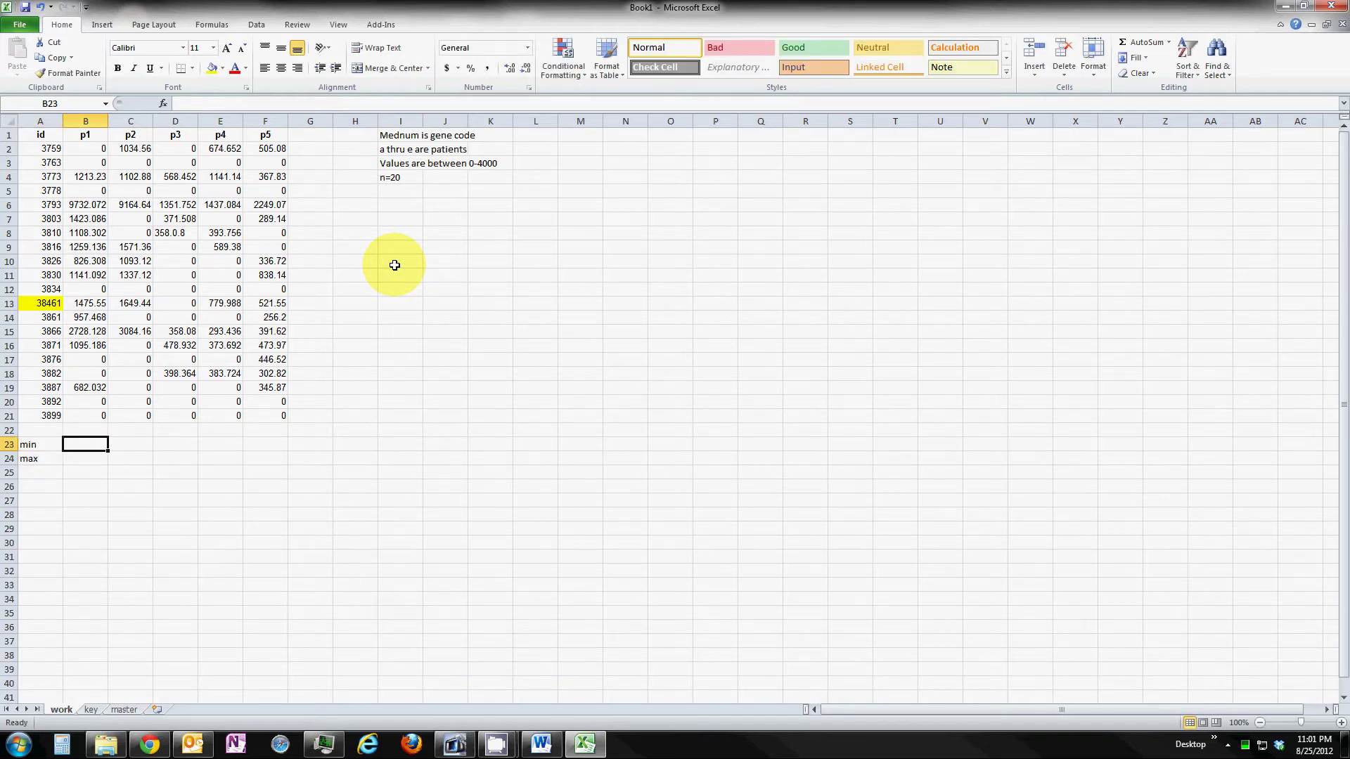
- Enter MIN and MAX formulas over B2:B21 for p1 in B23 and B24
type("=min(")
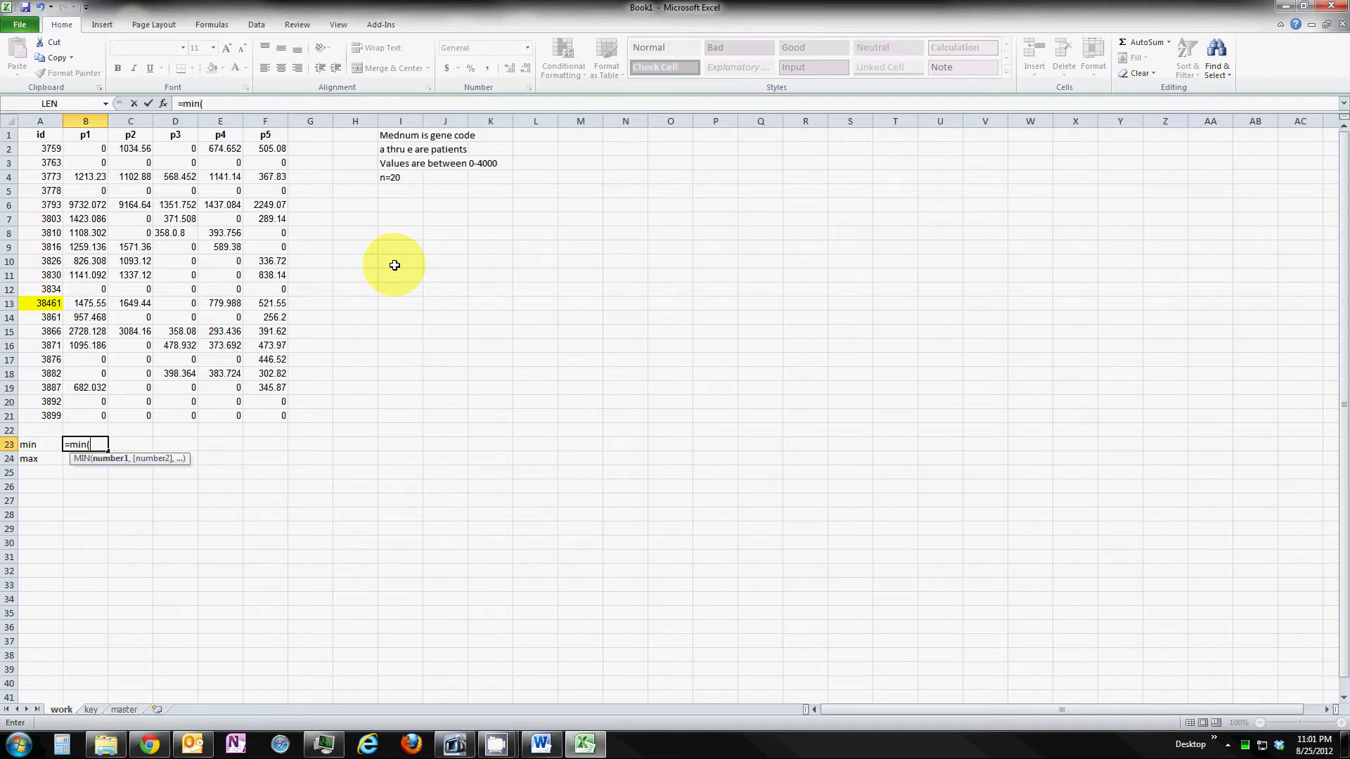
key("Up")
key("Up")
key("shift+Up")
key("shift+Up")
key("shift+Up")
key("shift+Up")
key("shift+Up")
key("shift+Up")
key("shift+Up")
key("shift+Up")
key("shift+Up")
key("shift+Up")
key("shift+Up")
key("shift+Up")
key("shift+Up")
key("shift+Up")
key("shift+Up")
key("shift+Up")
key("shift+Up")
key("shift+Up")
key("shift+Up")
key("shift+Up")
key("Return")
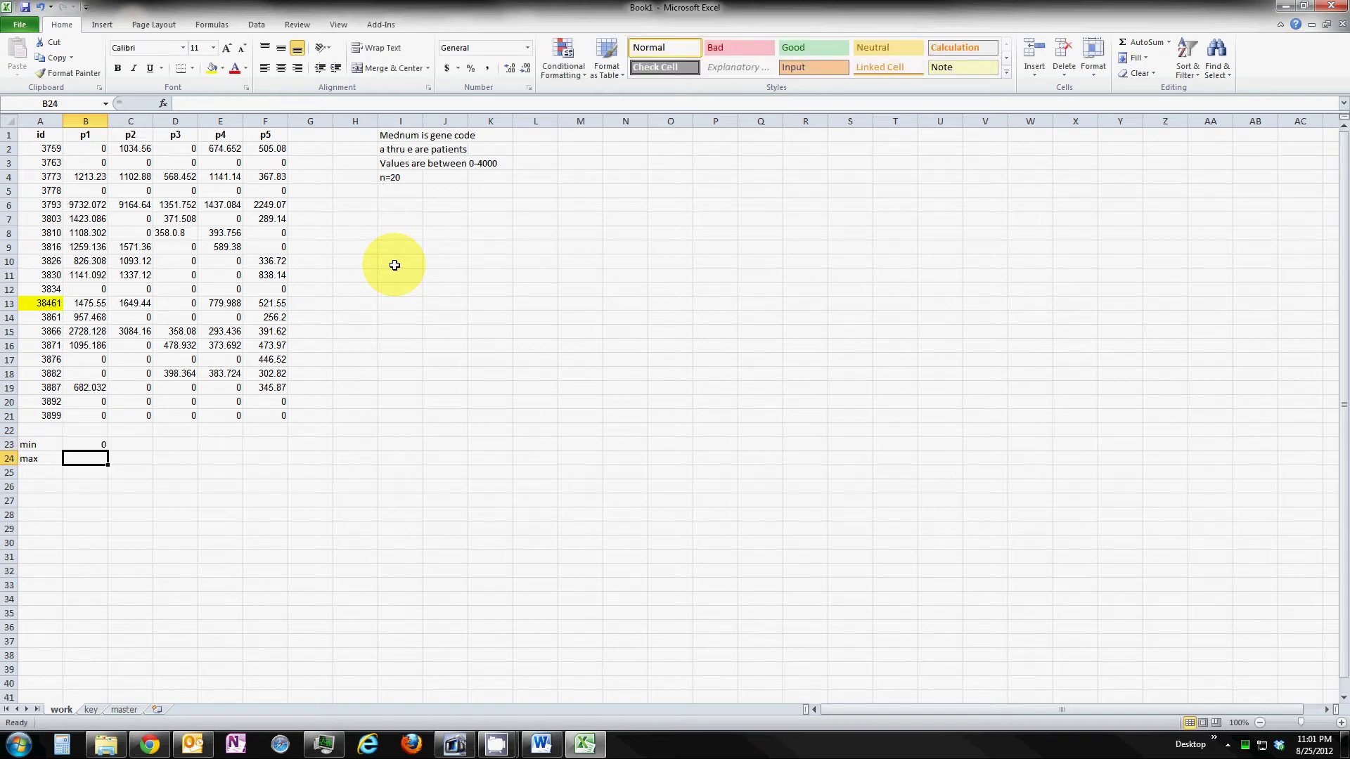
type("=max(")
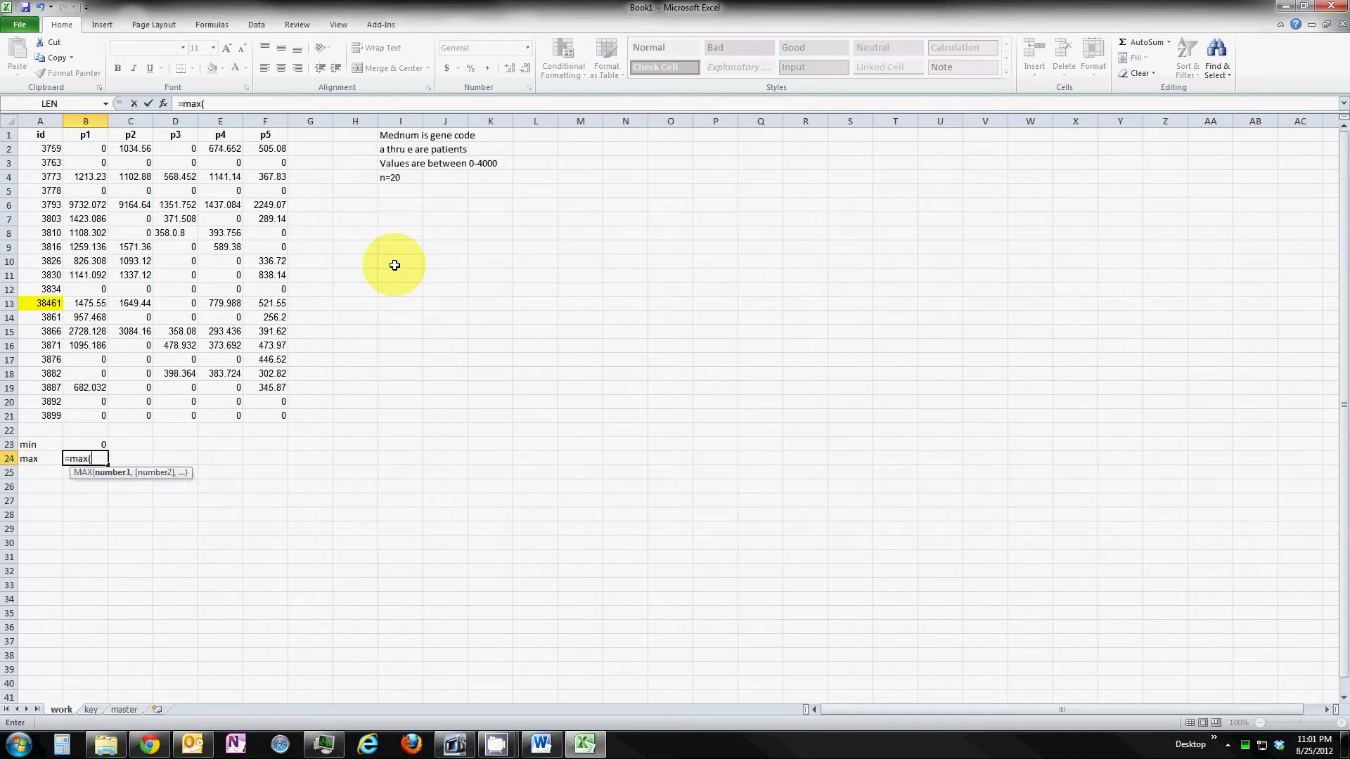
key("Up")
key("Up")
key("Up")
key("shift+Up")
key("shift+Up")
key("shift+Up")
key("shift+Up")
key("shift+Up")
key("shift+Up")
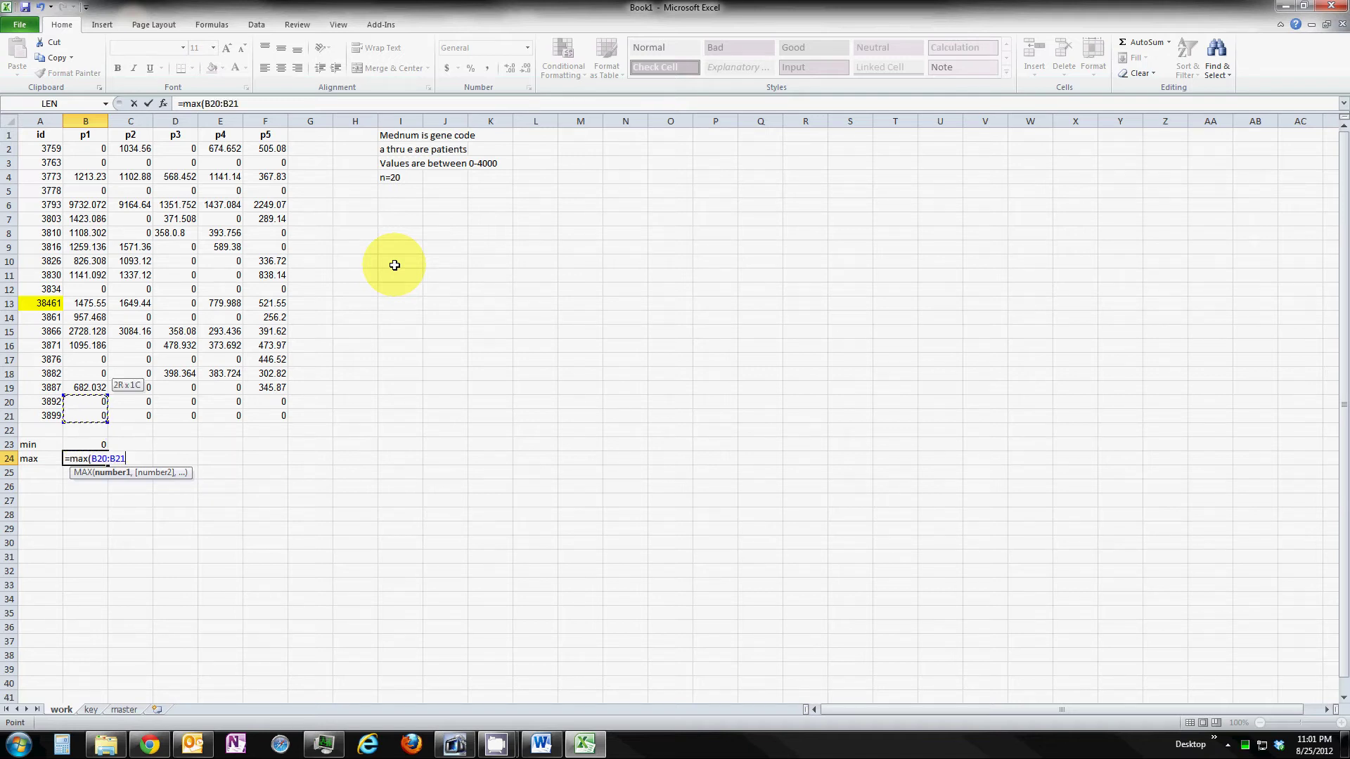
key("shift+Up")
key("shift+Up")
key("shift+Up")
key("shift+Up")
key("shift+Up")
key("shift+Up")
key("shift+Up")
key("shift+Up")
key("shift+Up")
key("shift+Up")
key("shift+Up")
key("shift+Up")
key("shift+Up")
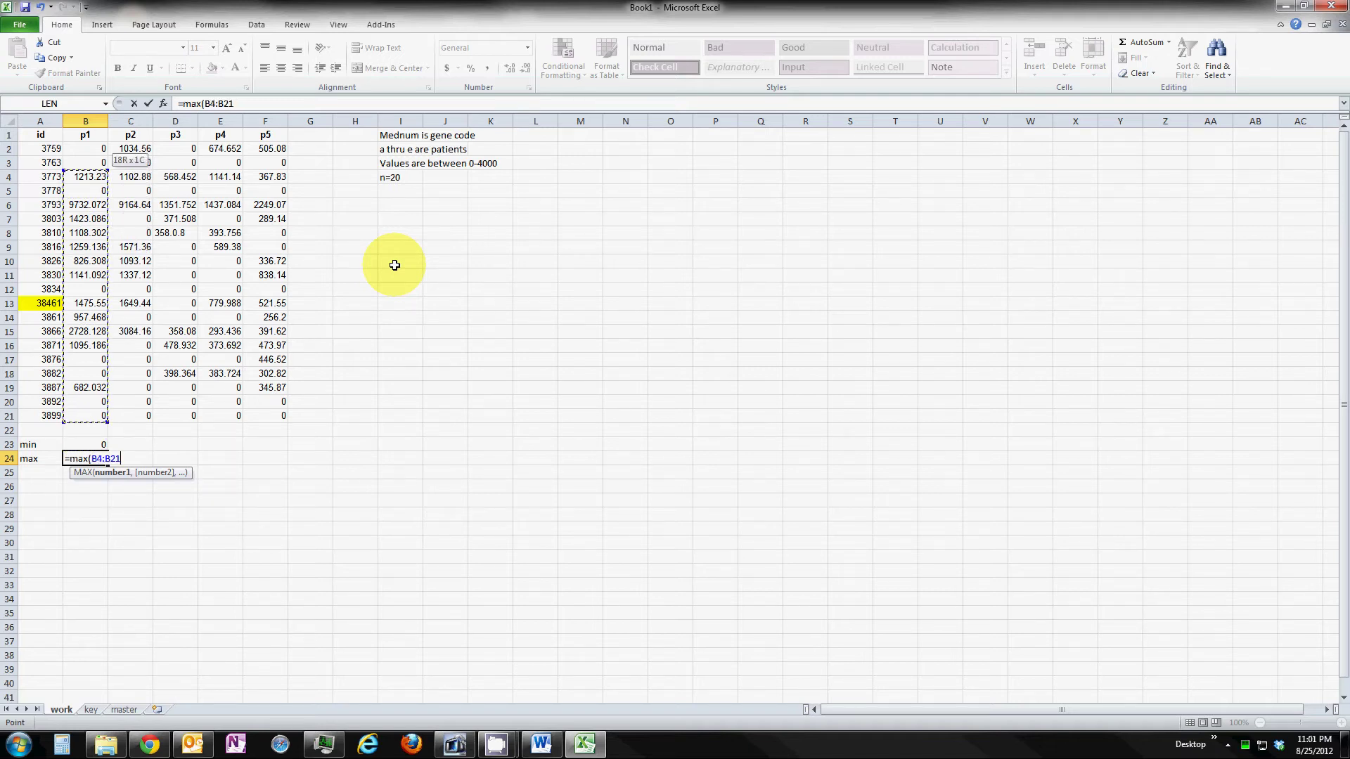
key("Return")
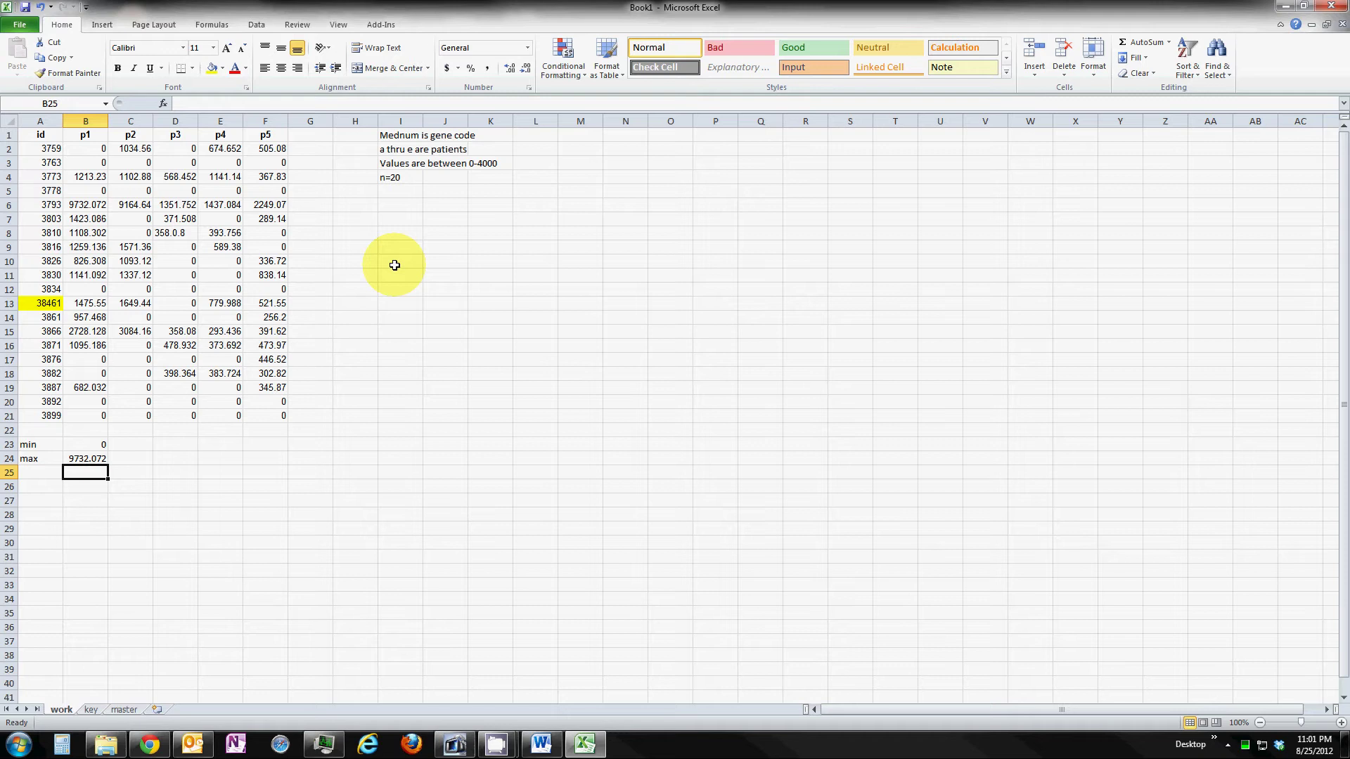
- Copy the min and max formulas across columns C–F for p2–p5
key("Up")
key("Up")
key("shift+Down")
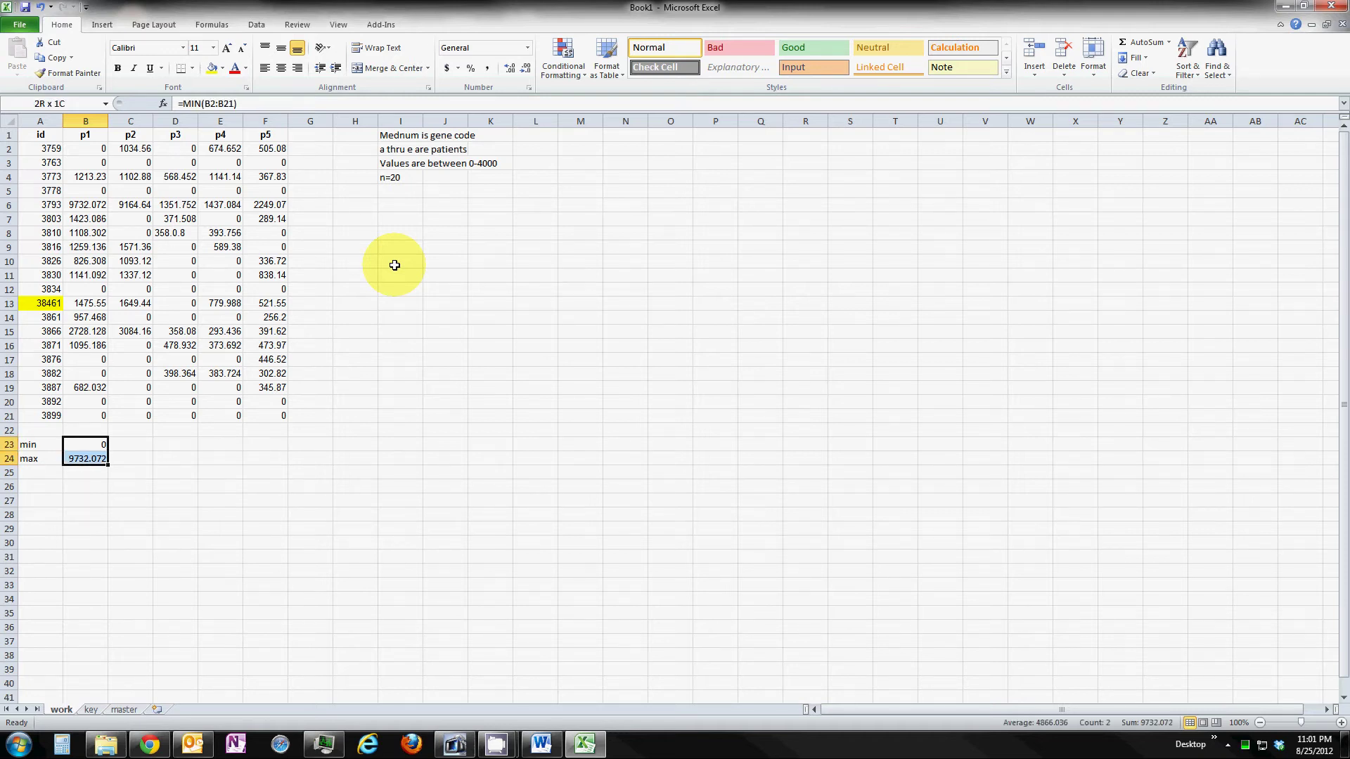
key("ctrl+c")
key("Right")
key("shift+Right")
key("shift+Right")
key("shift+Right")
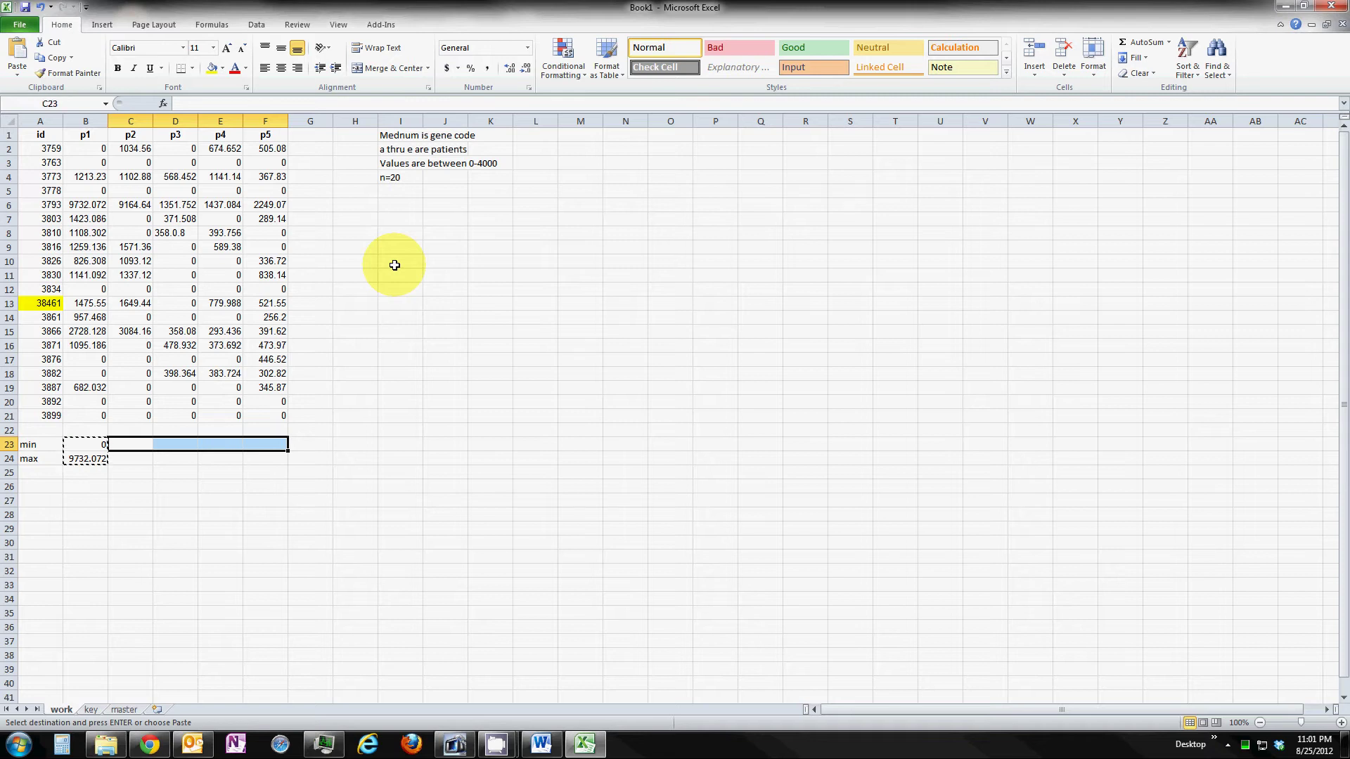
key("ctrl+v")
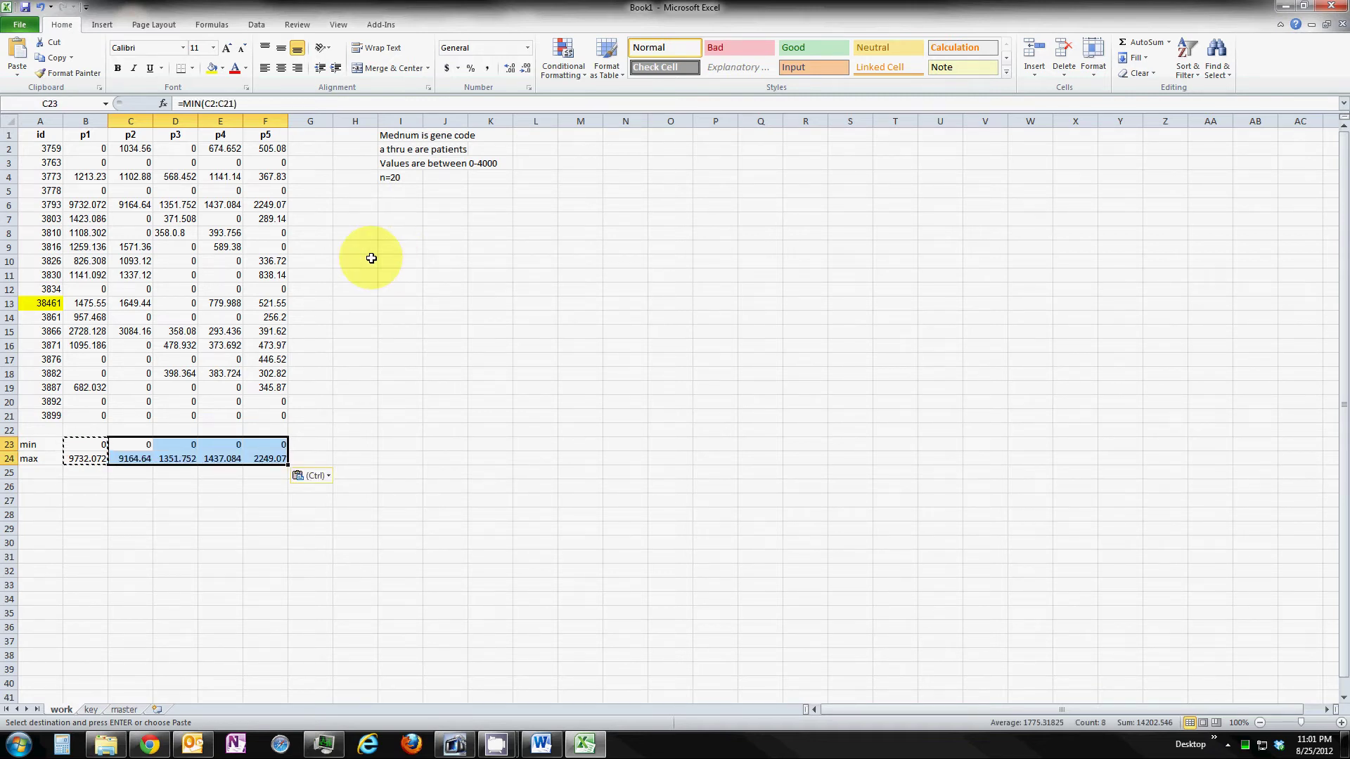
left_click(167, 487)
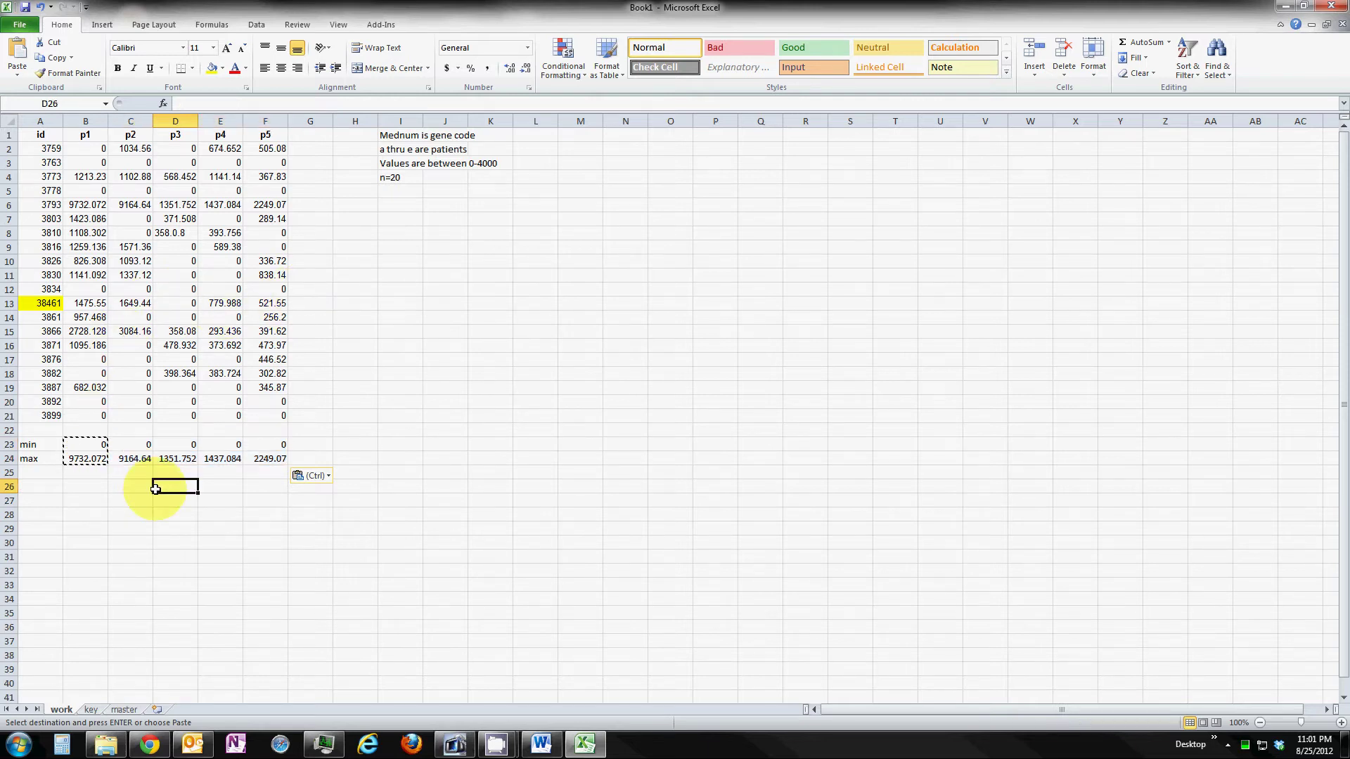
left_click(86, 459)
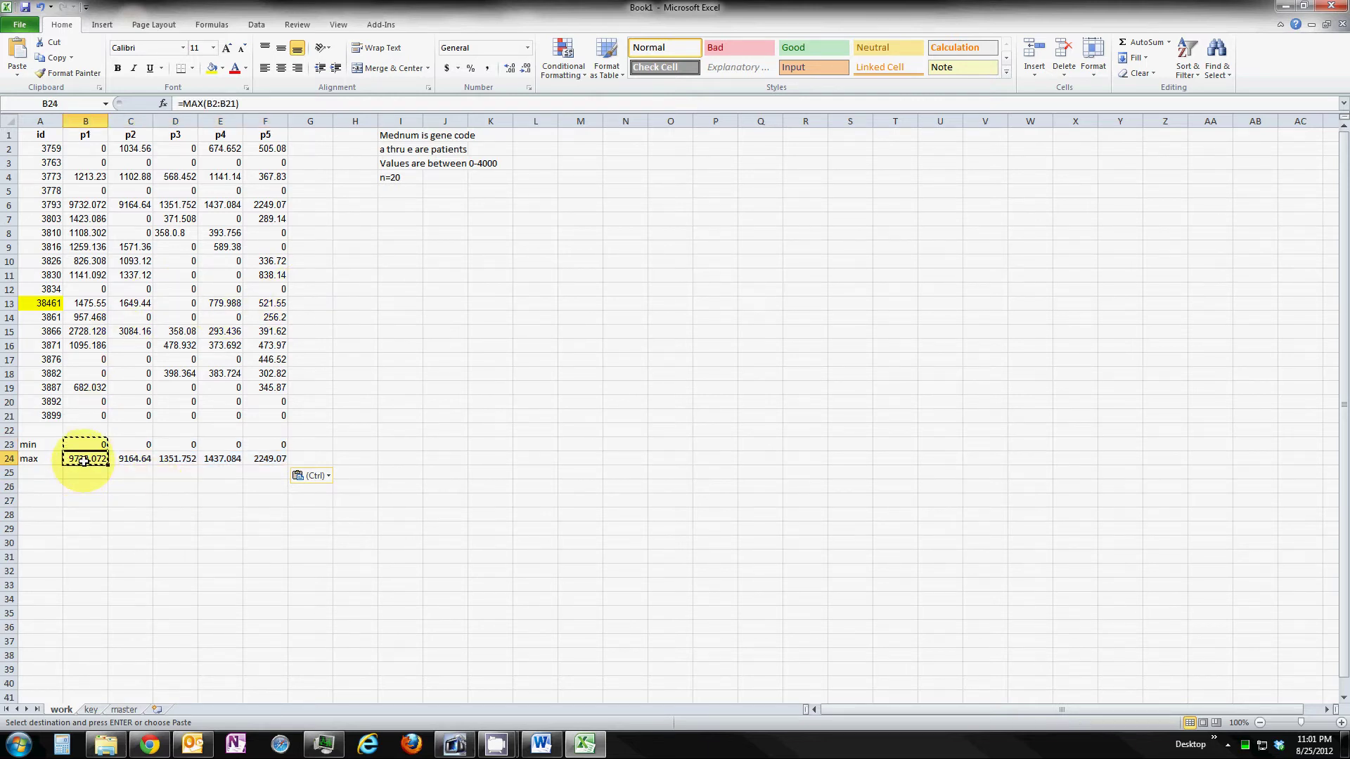
left_click(133, 461)
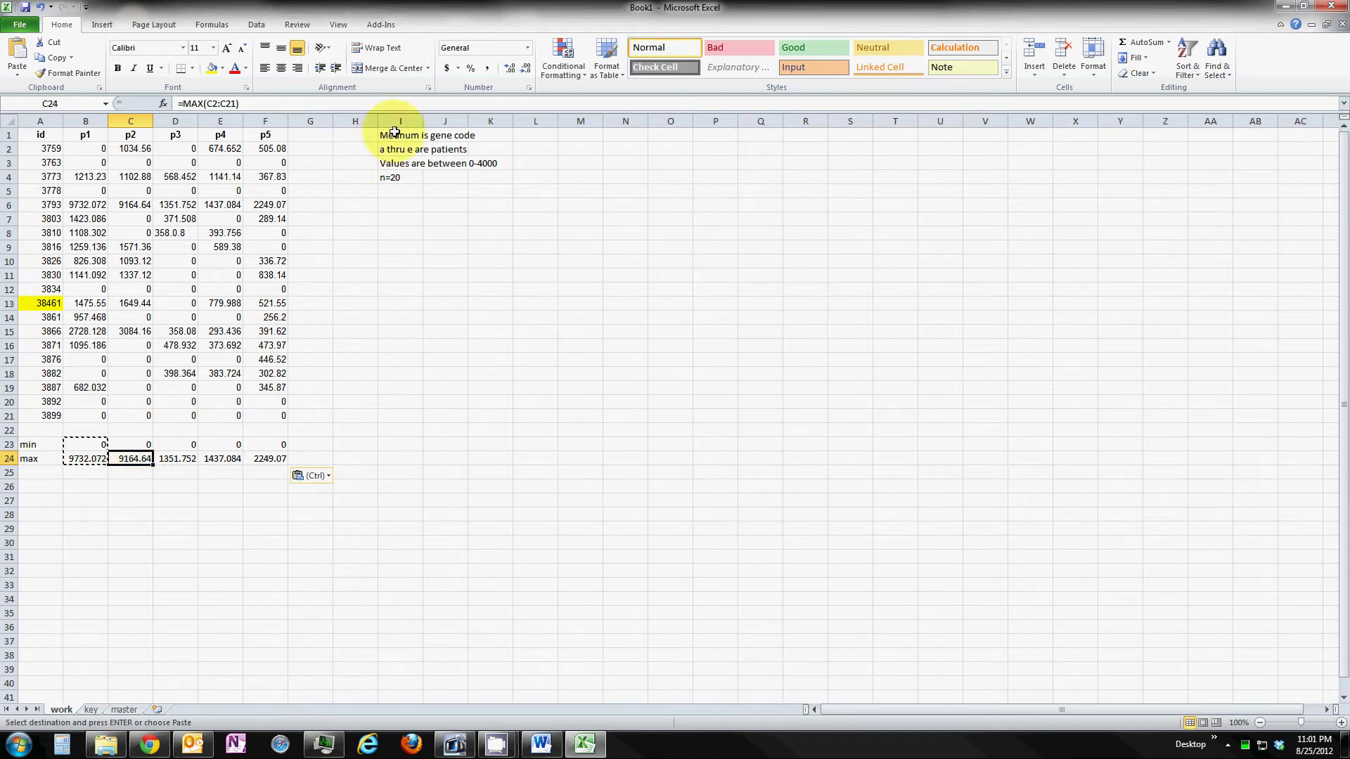
left_click_drag(384, 135, 477, 178)
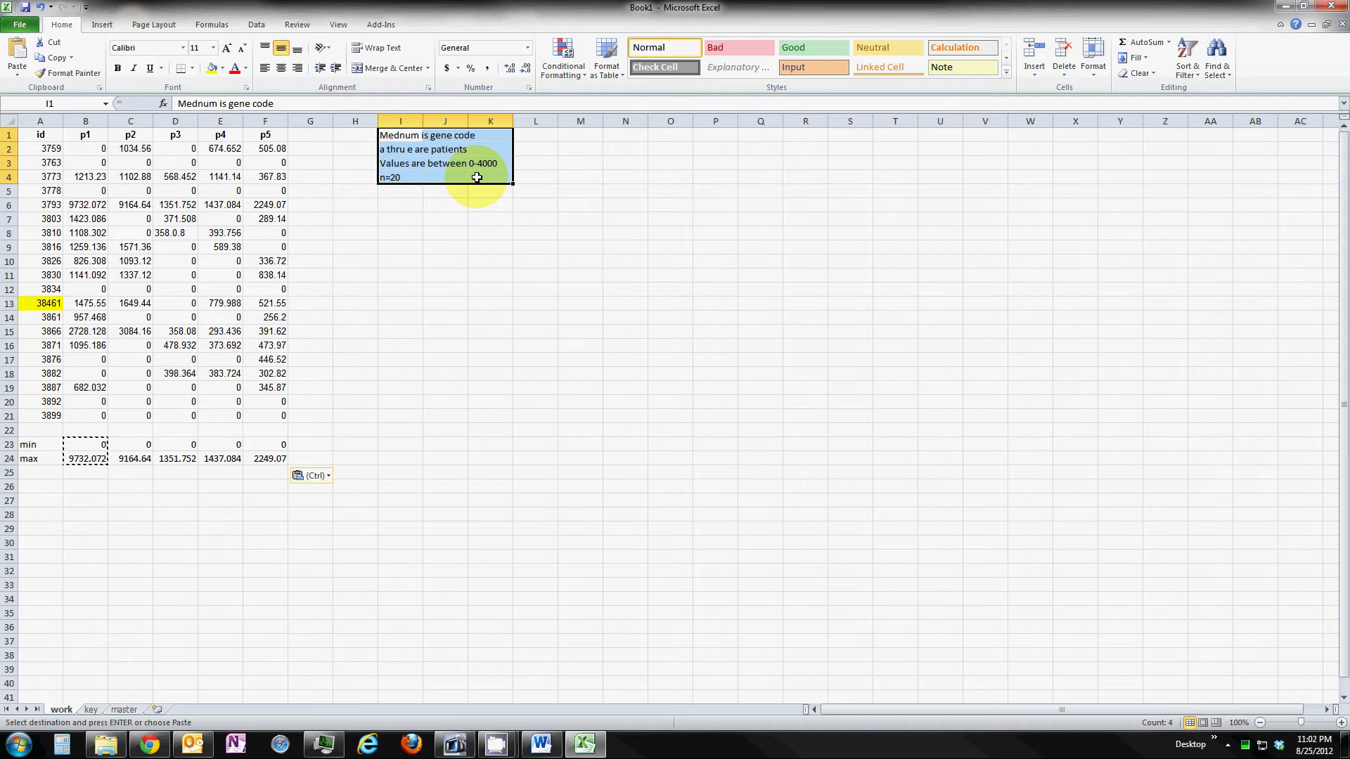
- Clear the notes from I1:I4 and head columns I–M with c1, c2, c3, c4, c5
key("Delete")
left_click(401, 201)
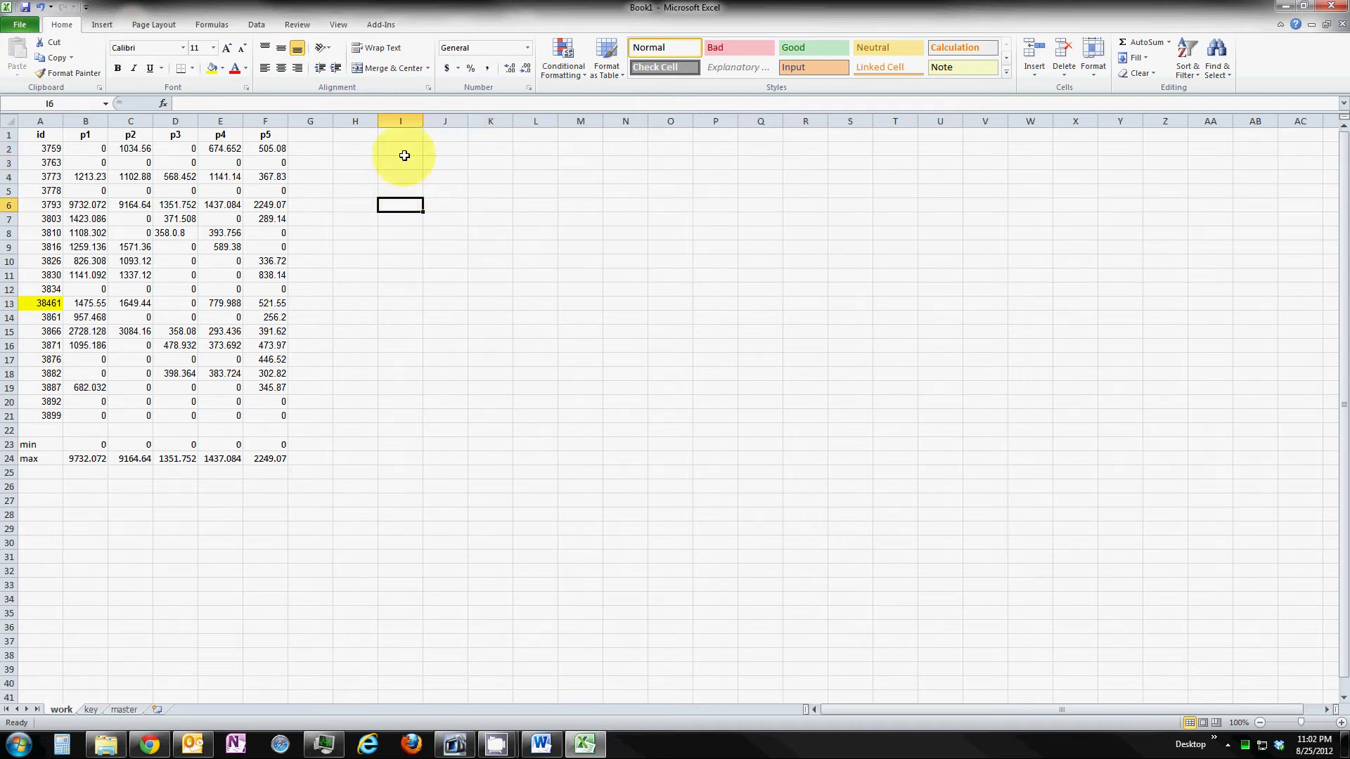
left_click(401, 134)
type("c")
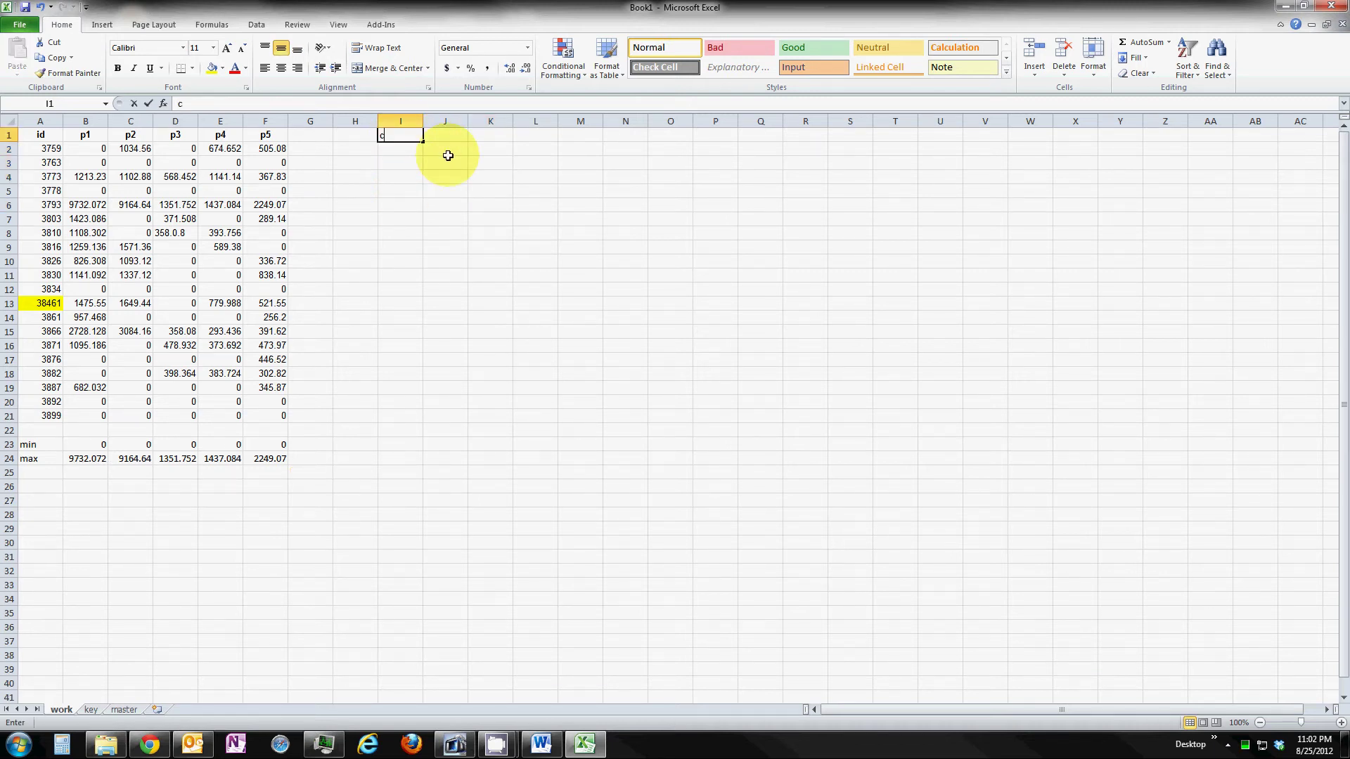
type("1")
key("Tab")
type("c2")
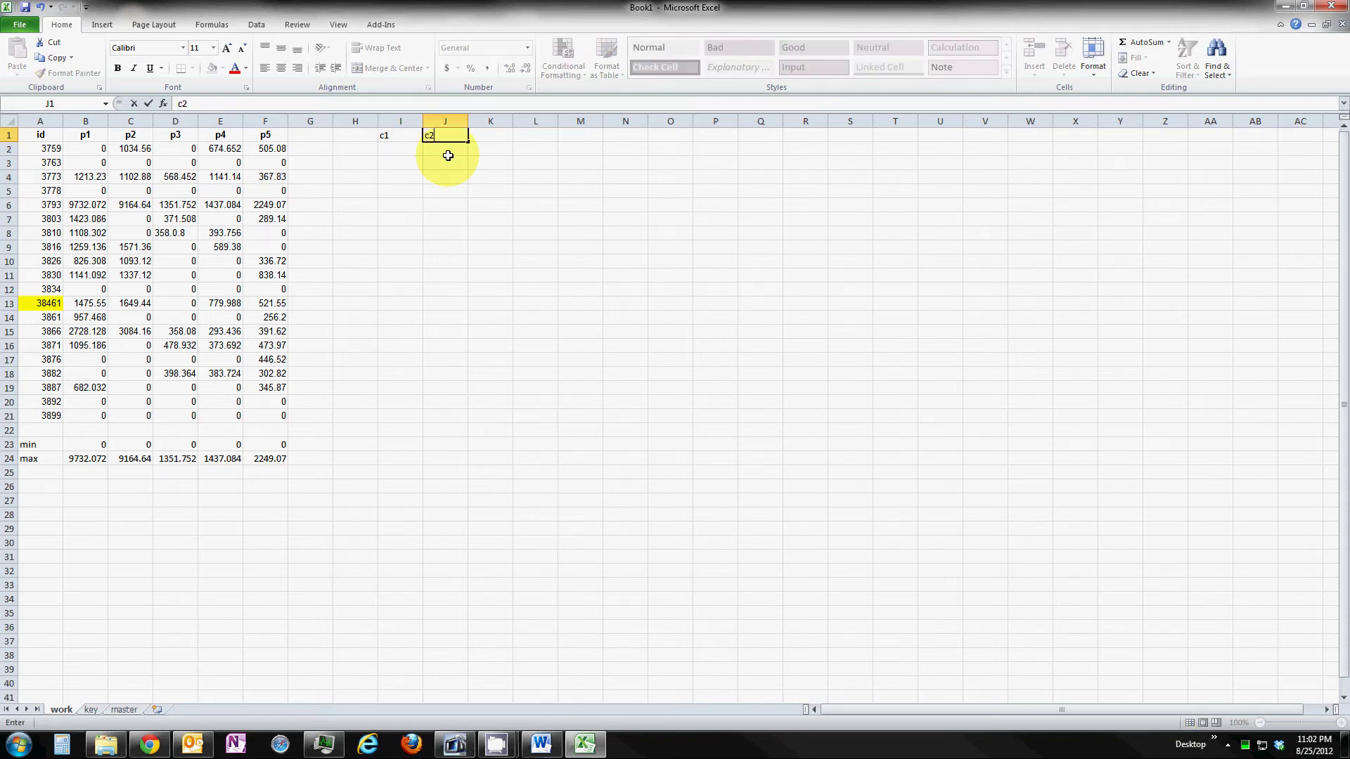
key("Tab")
type("c3")
key("Tab")
type("c4")
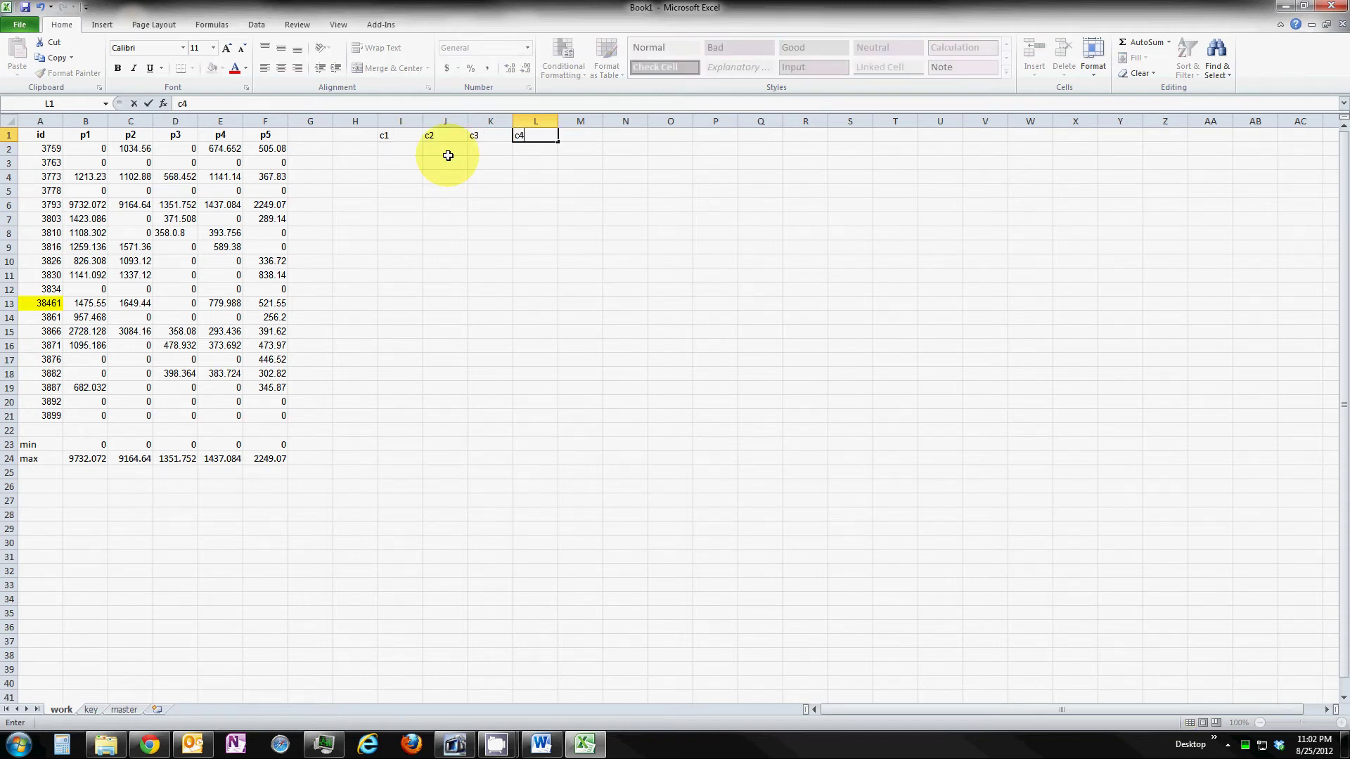
key("Tab")
type("c5")
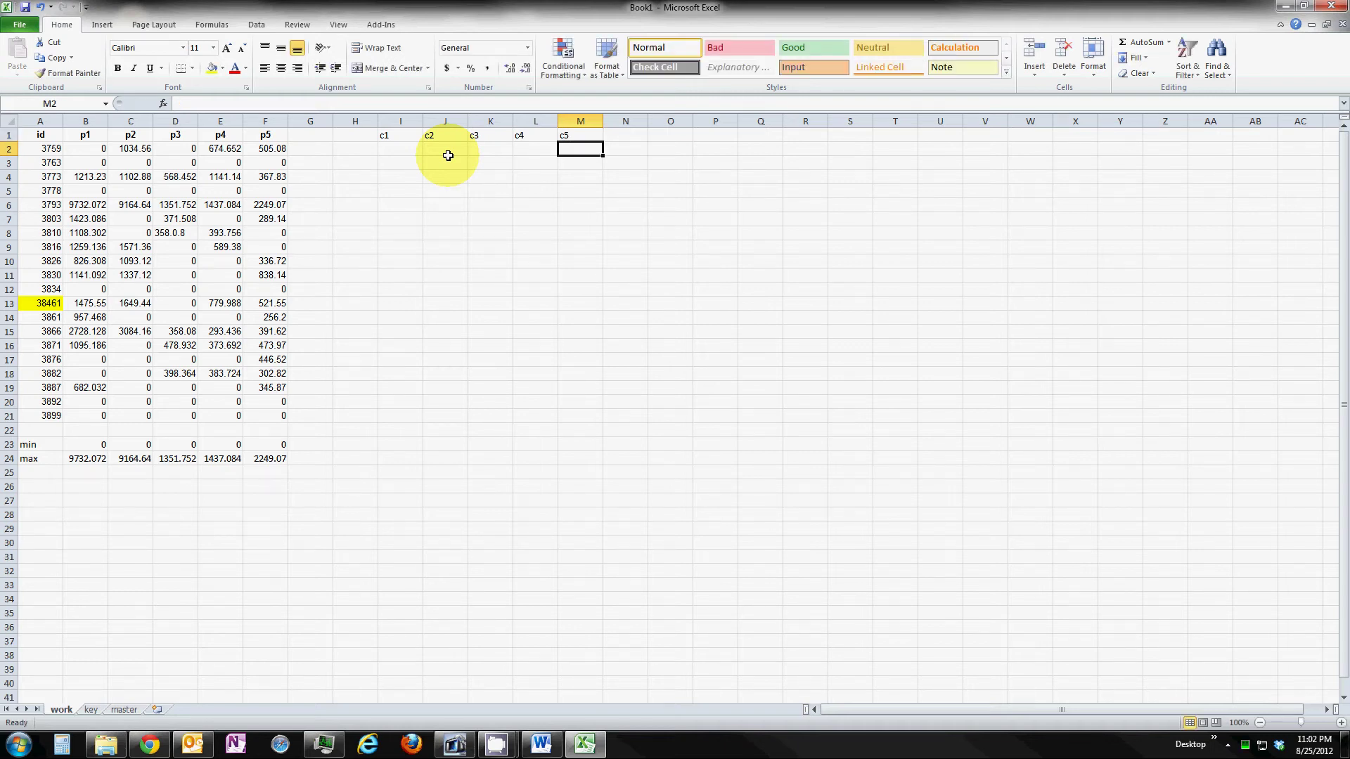
key("Return")
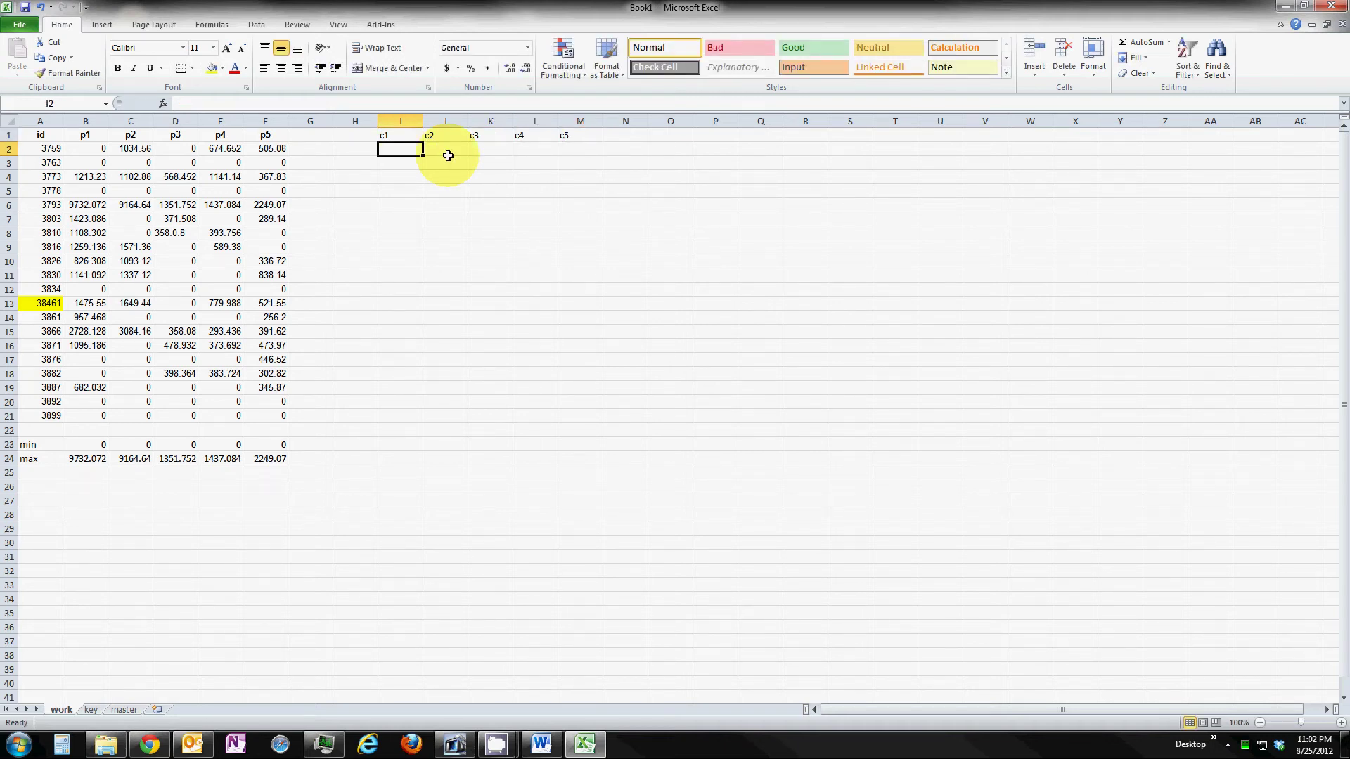
- Give the reference formula text in N2 a yellow fill
type("+")
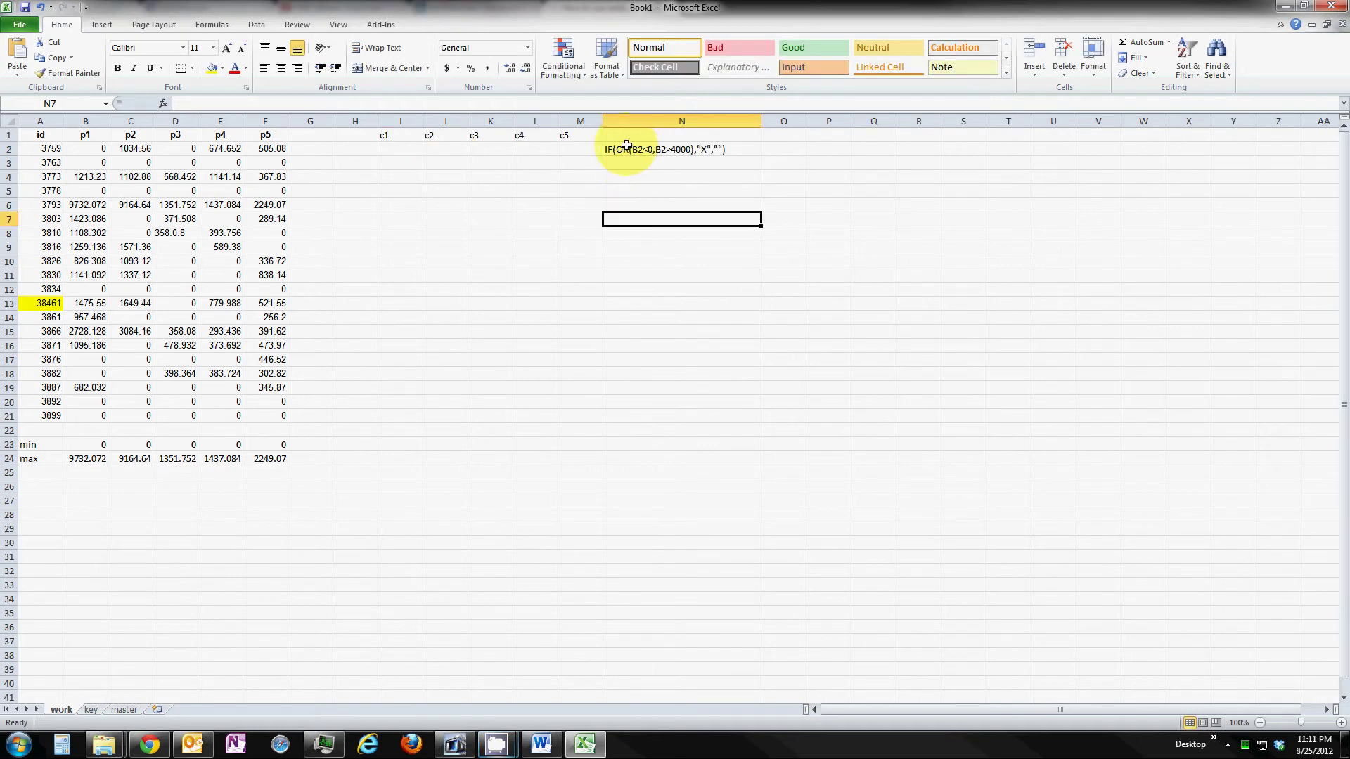
left_click(619, 150)
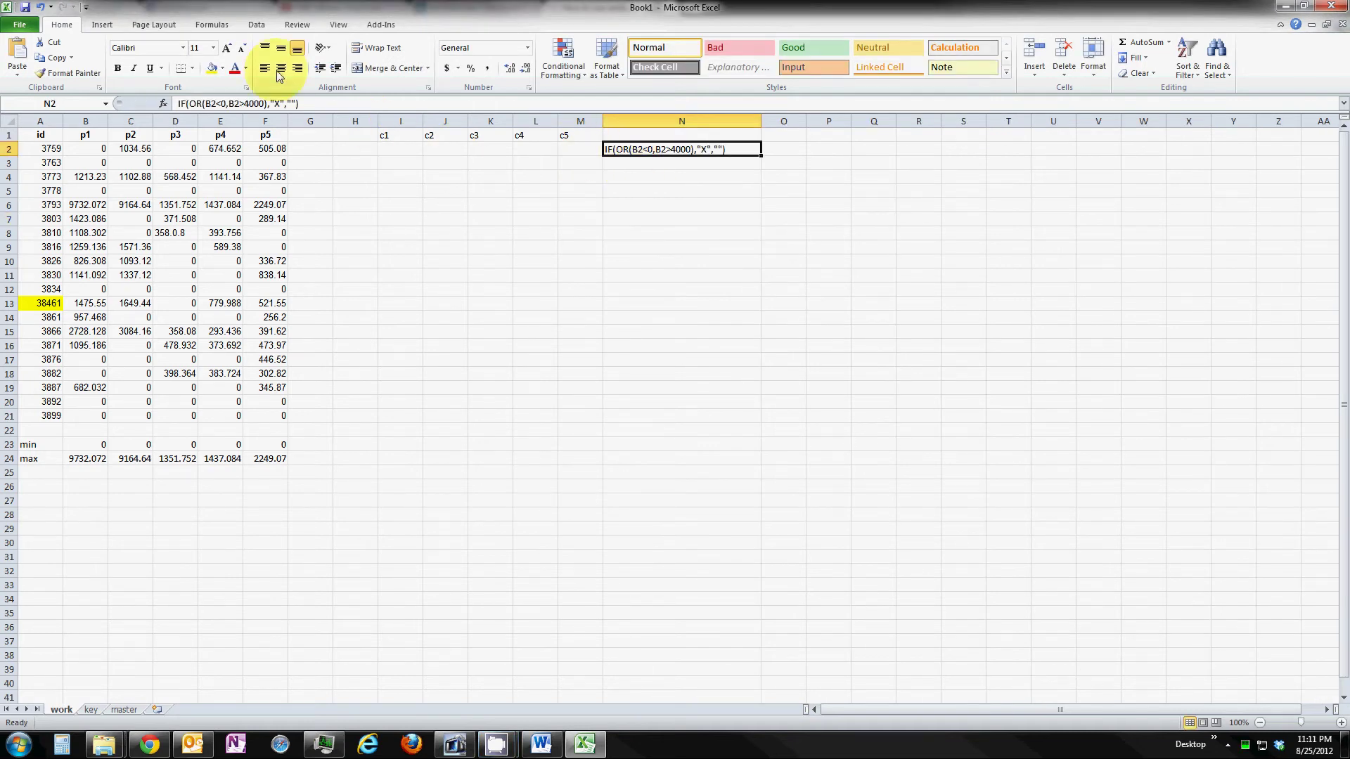
left_click(211, 68)
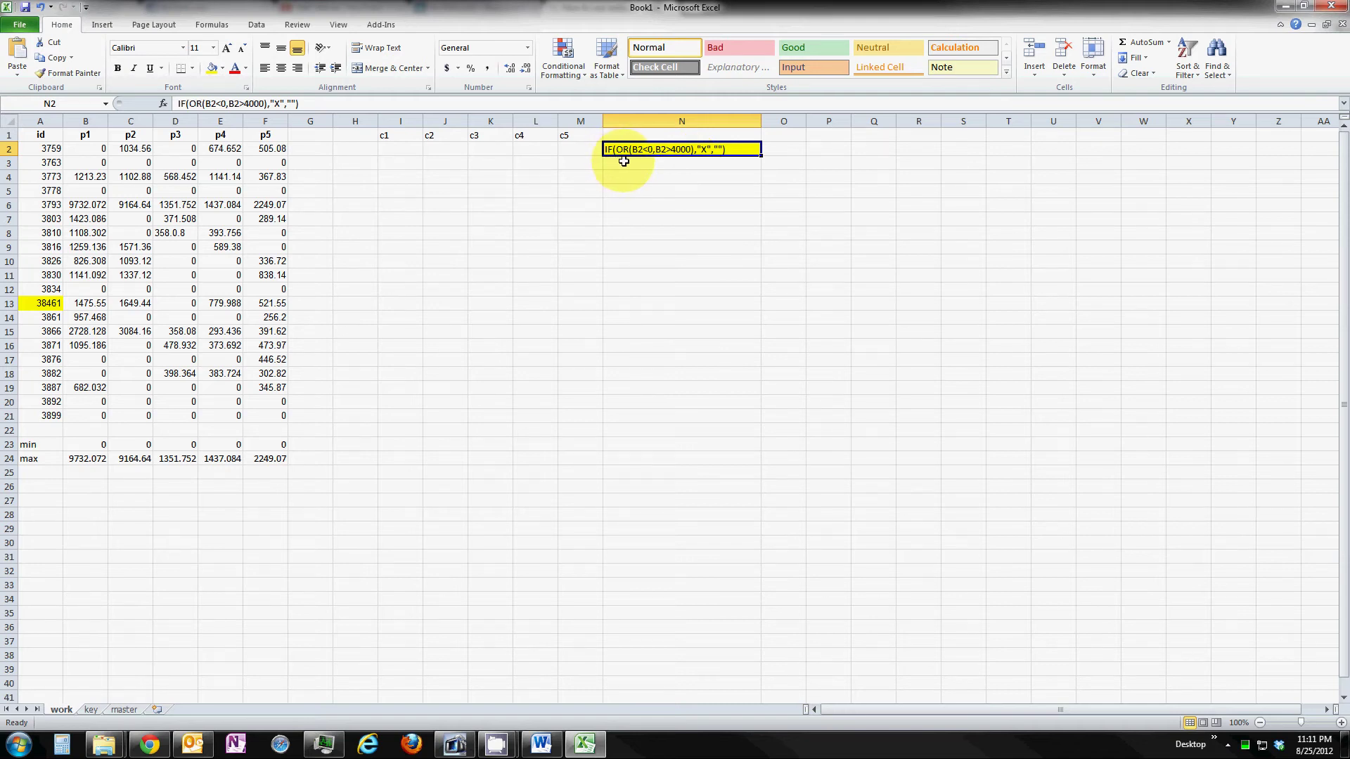
right_click(674, 153)
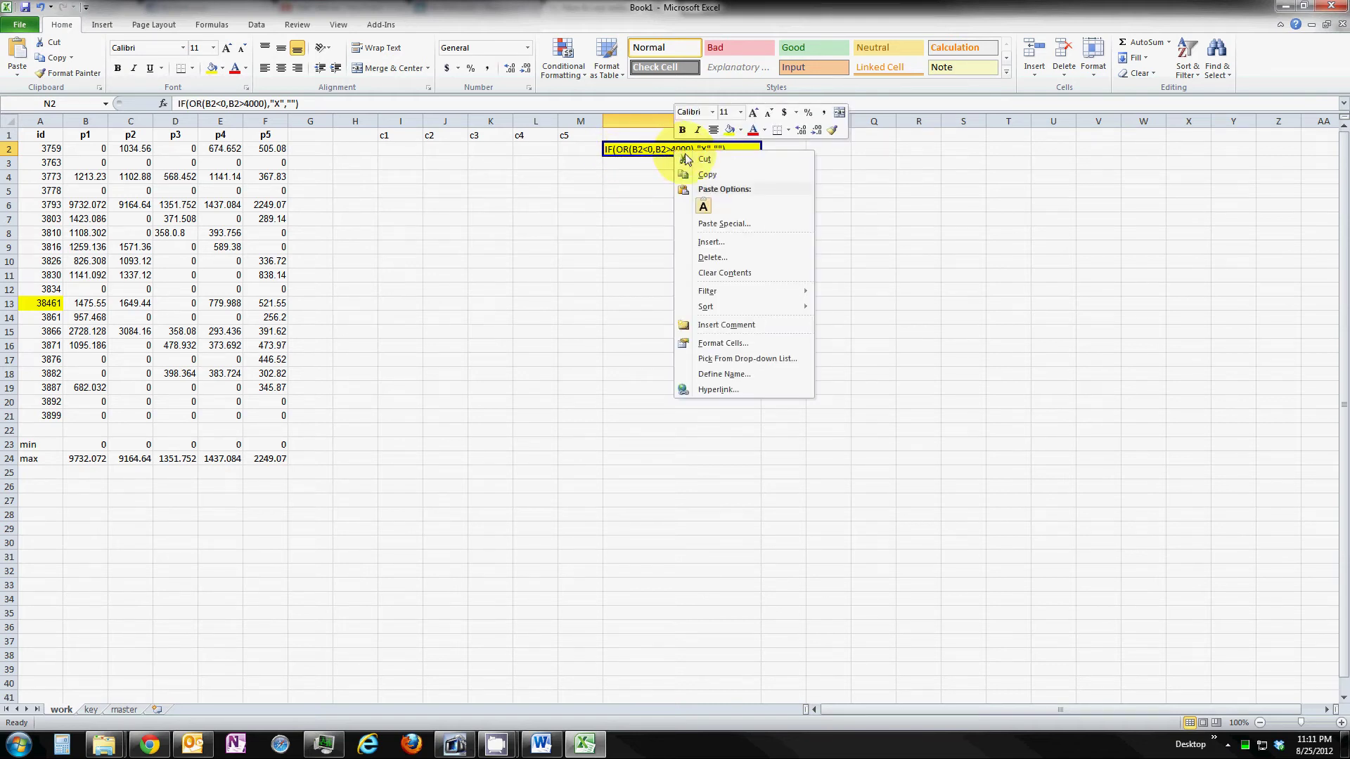
left_click(402, 156)
- In I2, type the flag formula =IF(OR(B2<0,B2>4000),"X","")
left_click(400, 152)
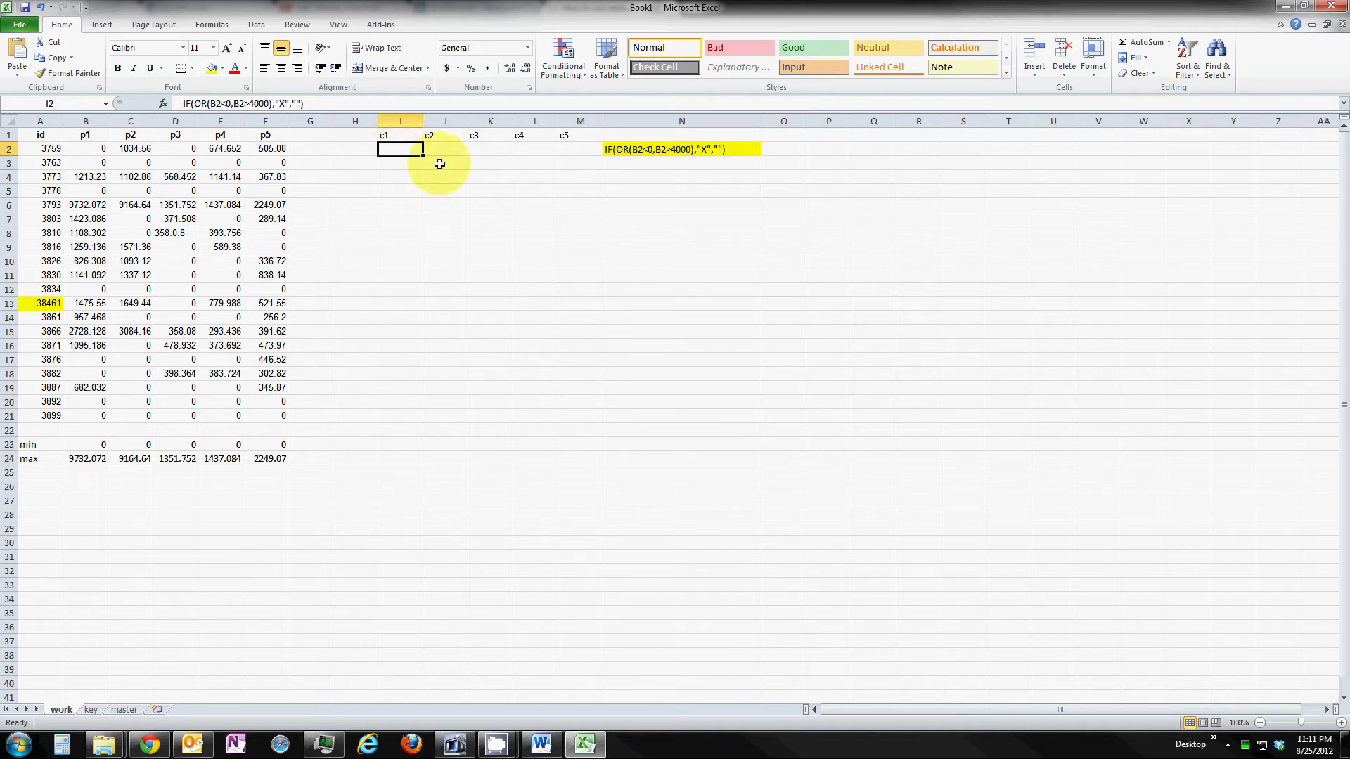
type("+")
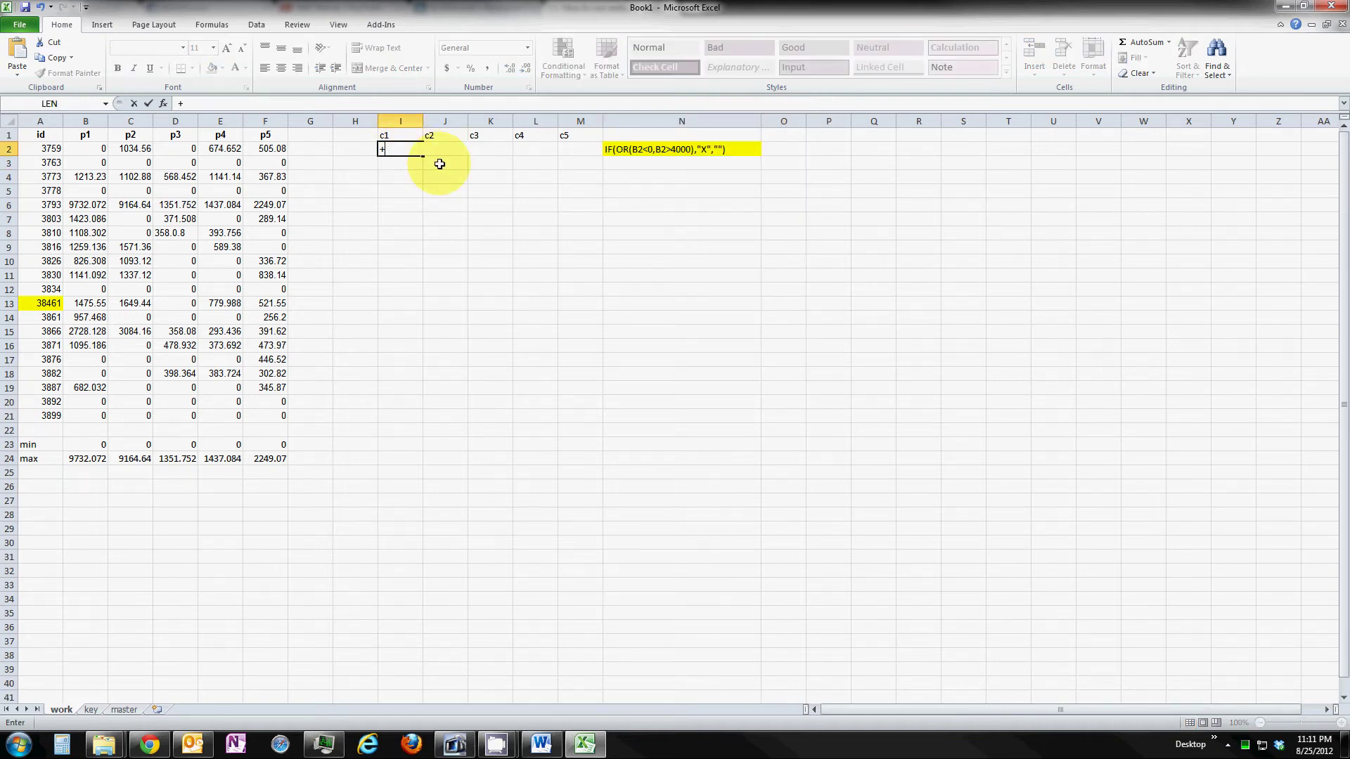
type("if(or(")
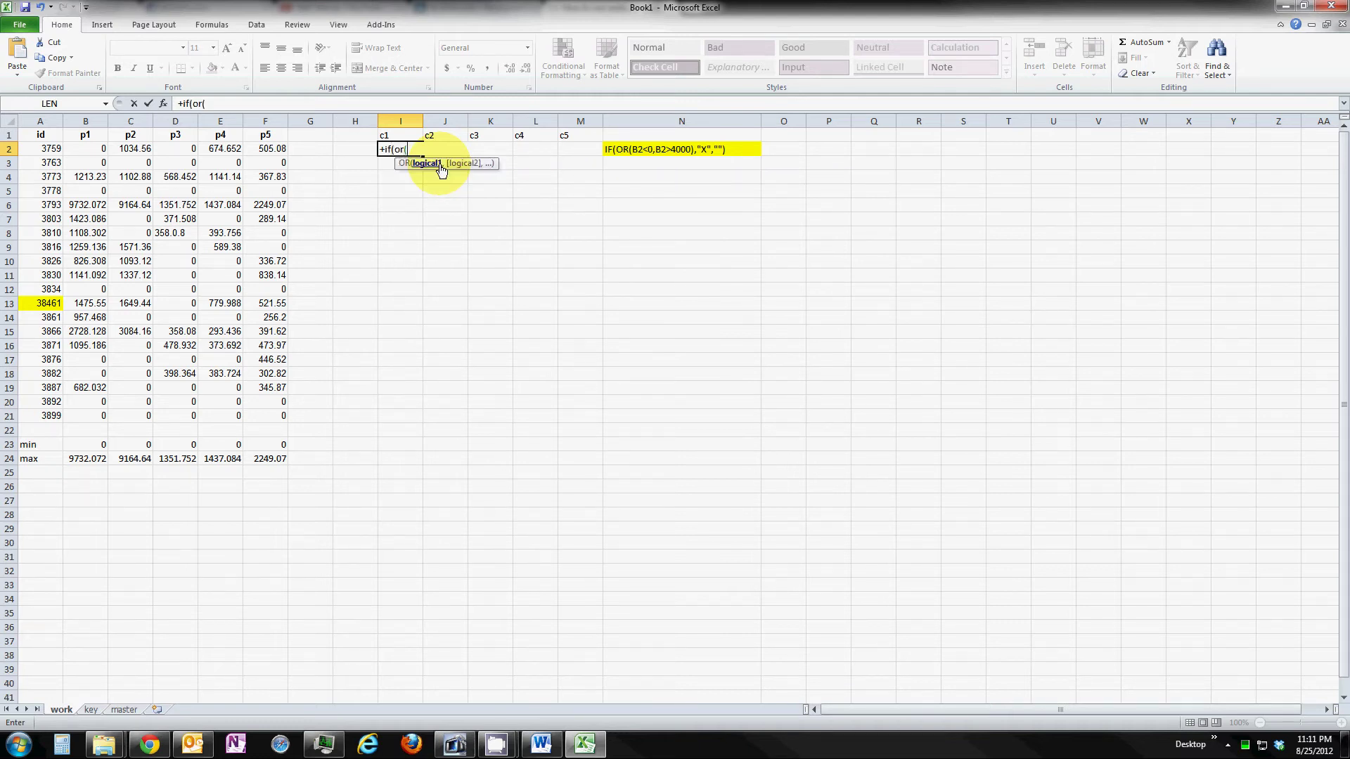
type("b2<0,")
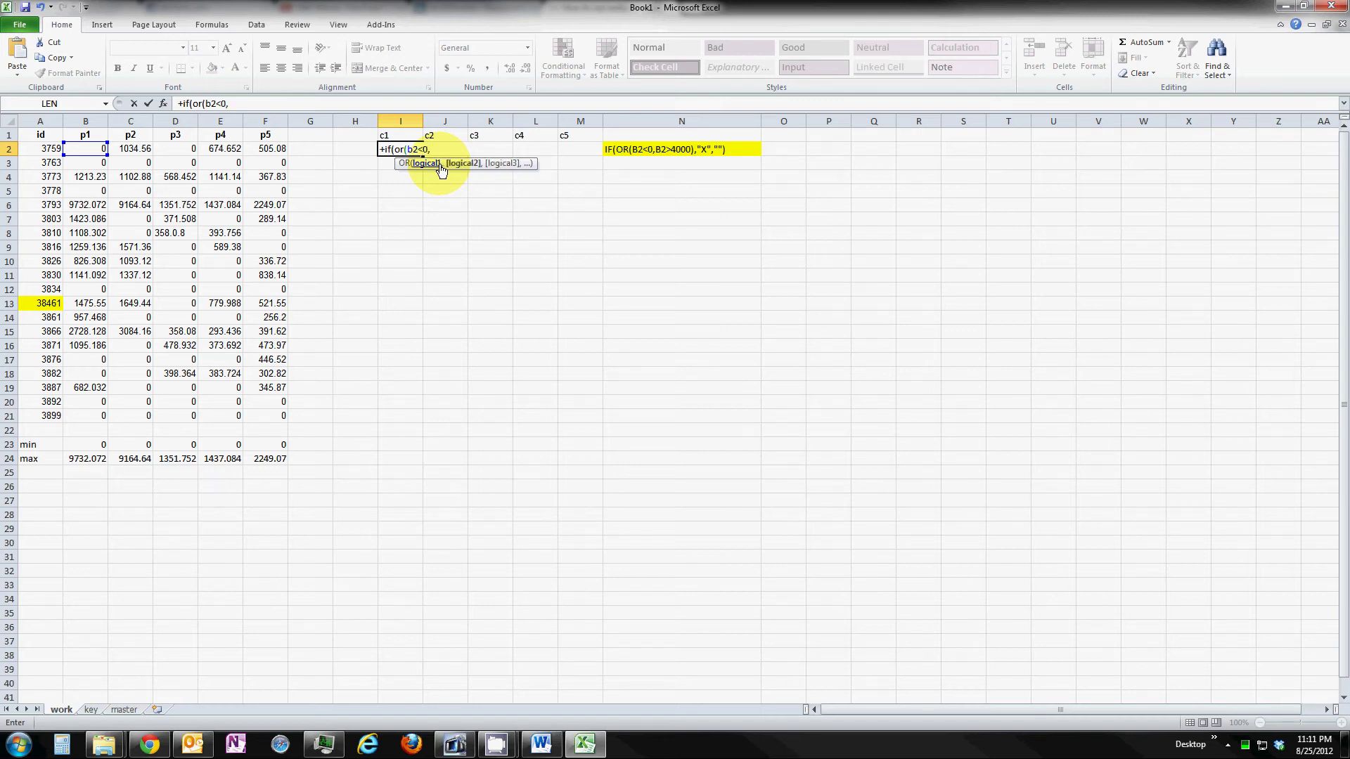
type("B2>4000")
key("Left")
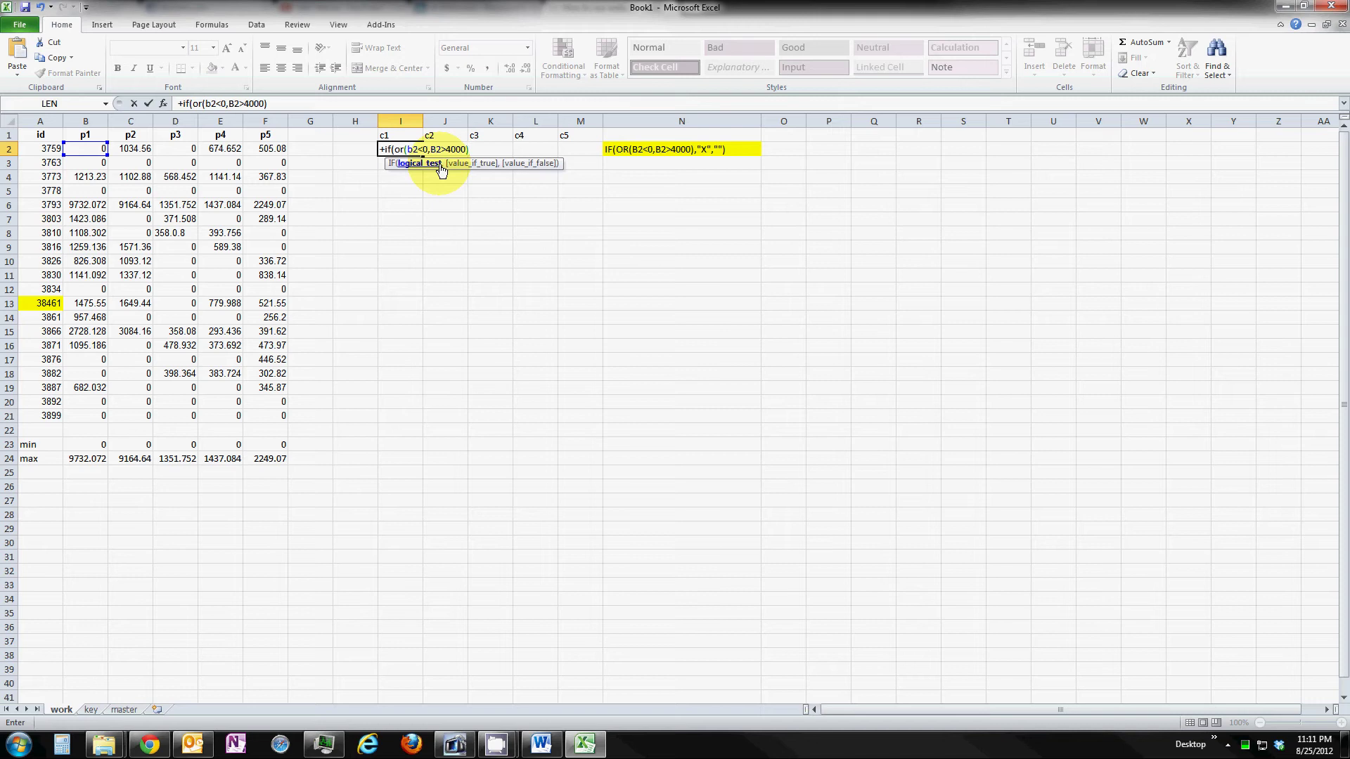
type(",\"X")
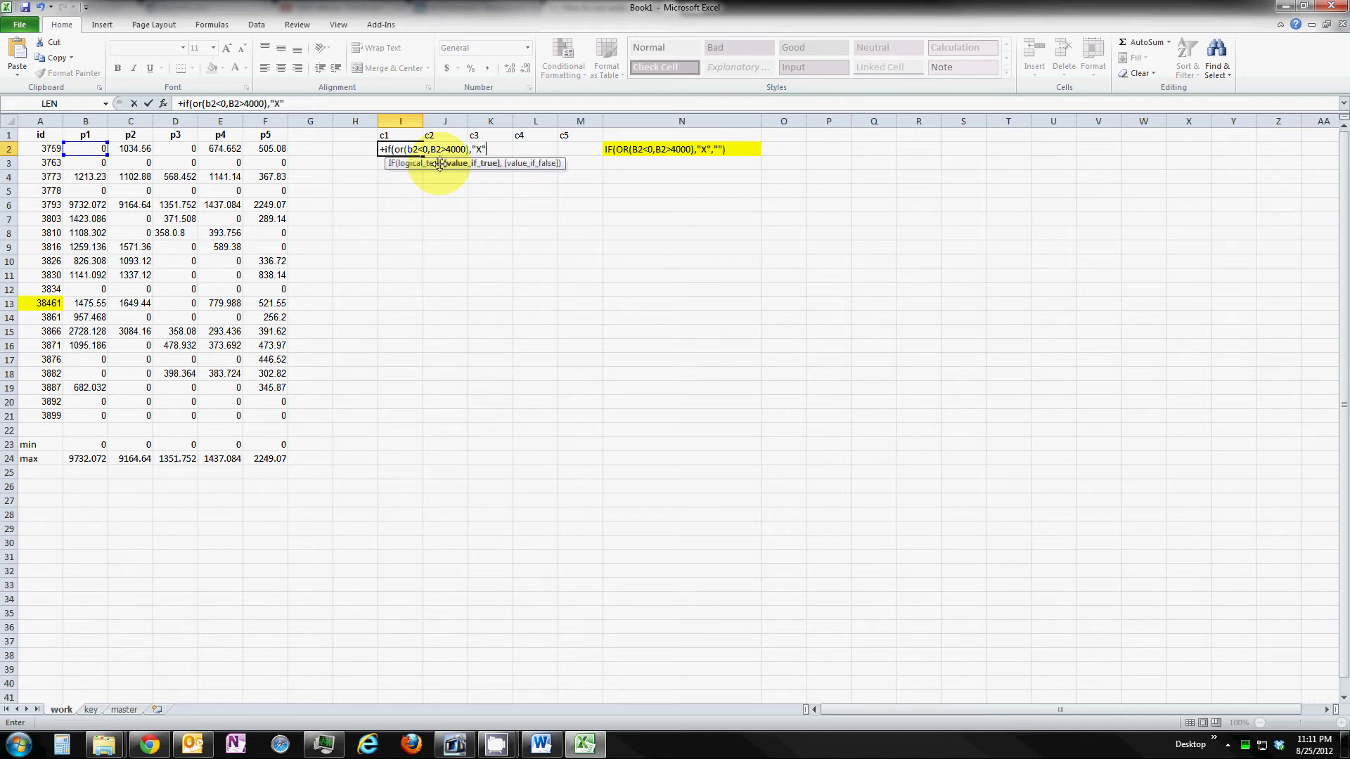
type("\",")
- Enter the I2 flag formula and copy it across J2:M2
key("Return")
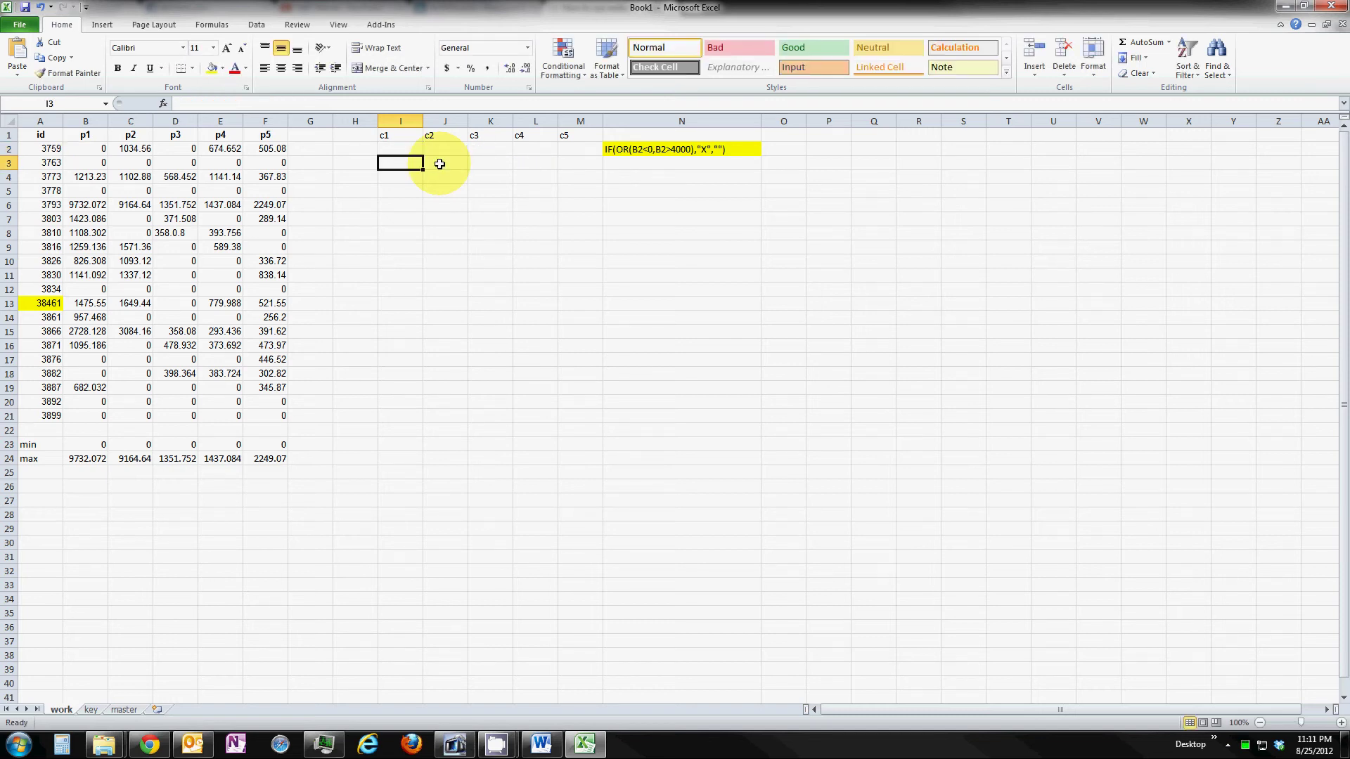
key("Up")
key("ctrl+c")
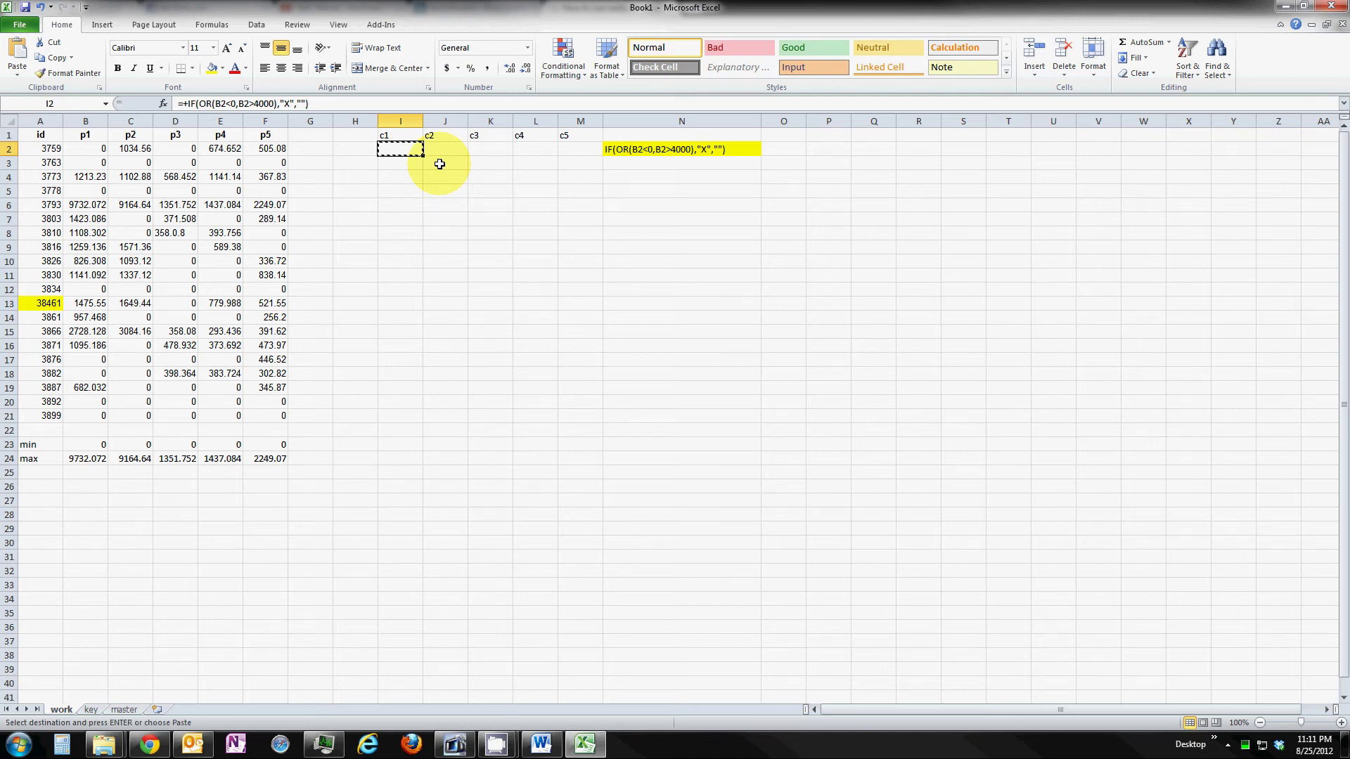
key("shift+Right")
key("shift+Right")
key("shift+Right")
key("shift+Right")
key("ctrl+v")
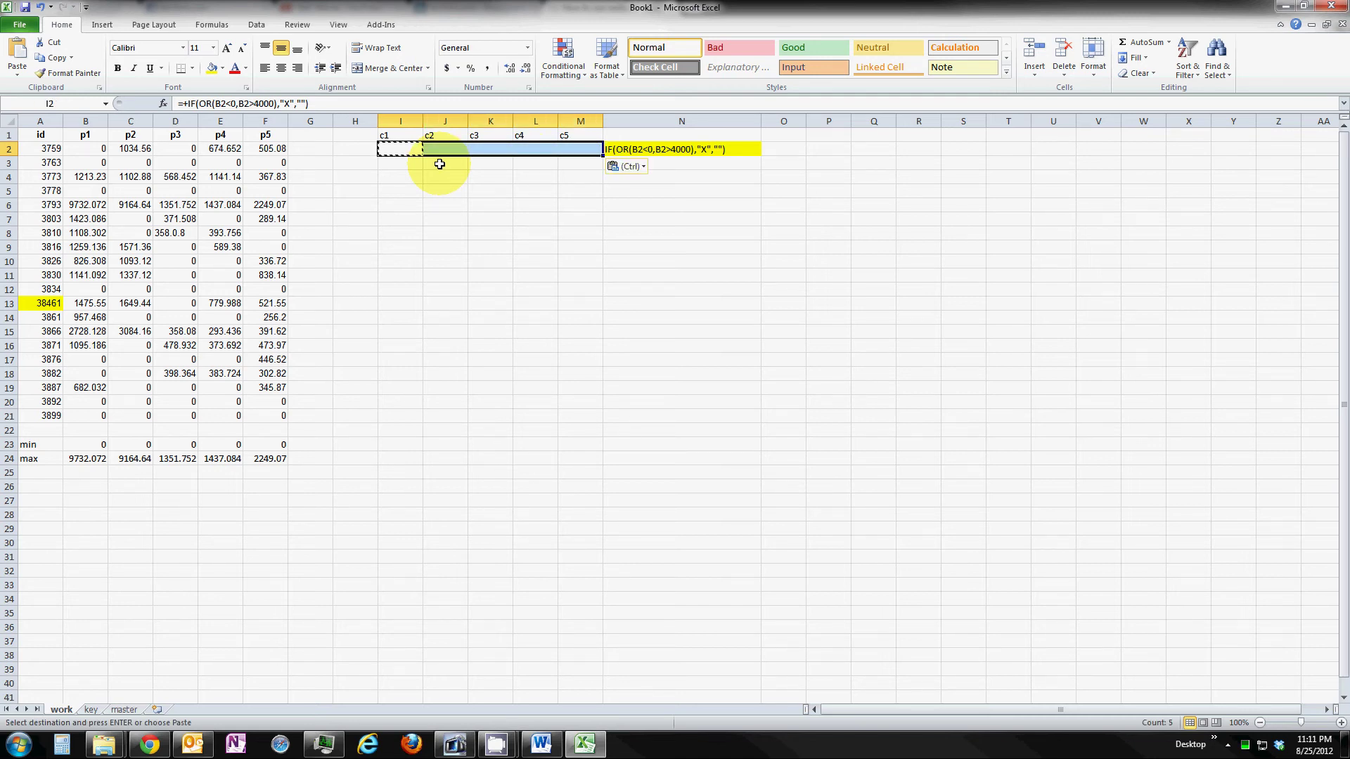
- Copy the I2:M2 flag formulas down into I3:M21
key("Down")
key("Up")
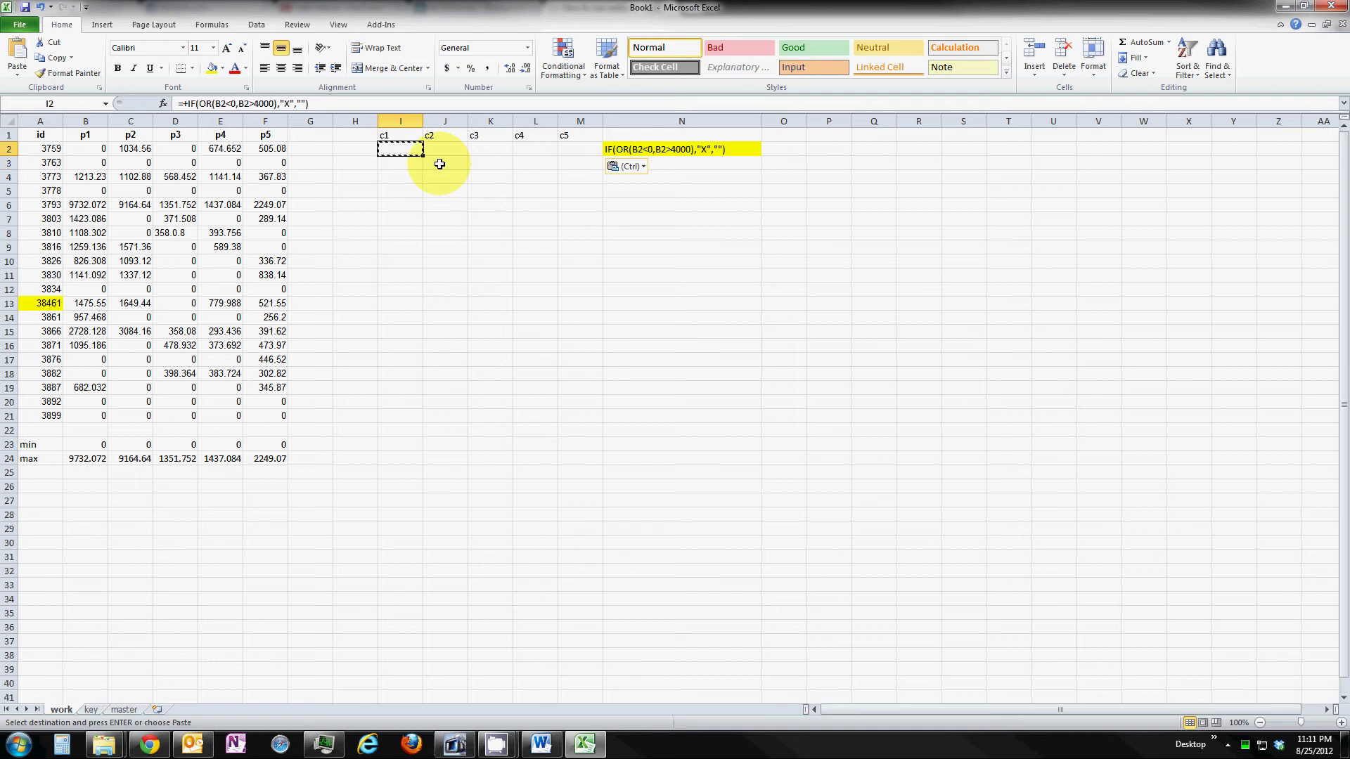
key("shift+Right")
key("shift+Right")
key("shift+Right")
key("shift+Right")
key("ctrl+c")
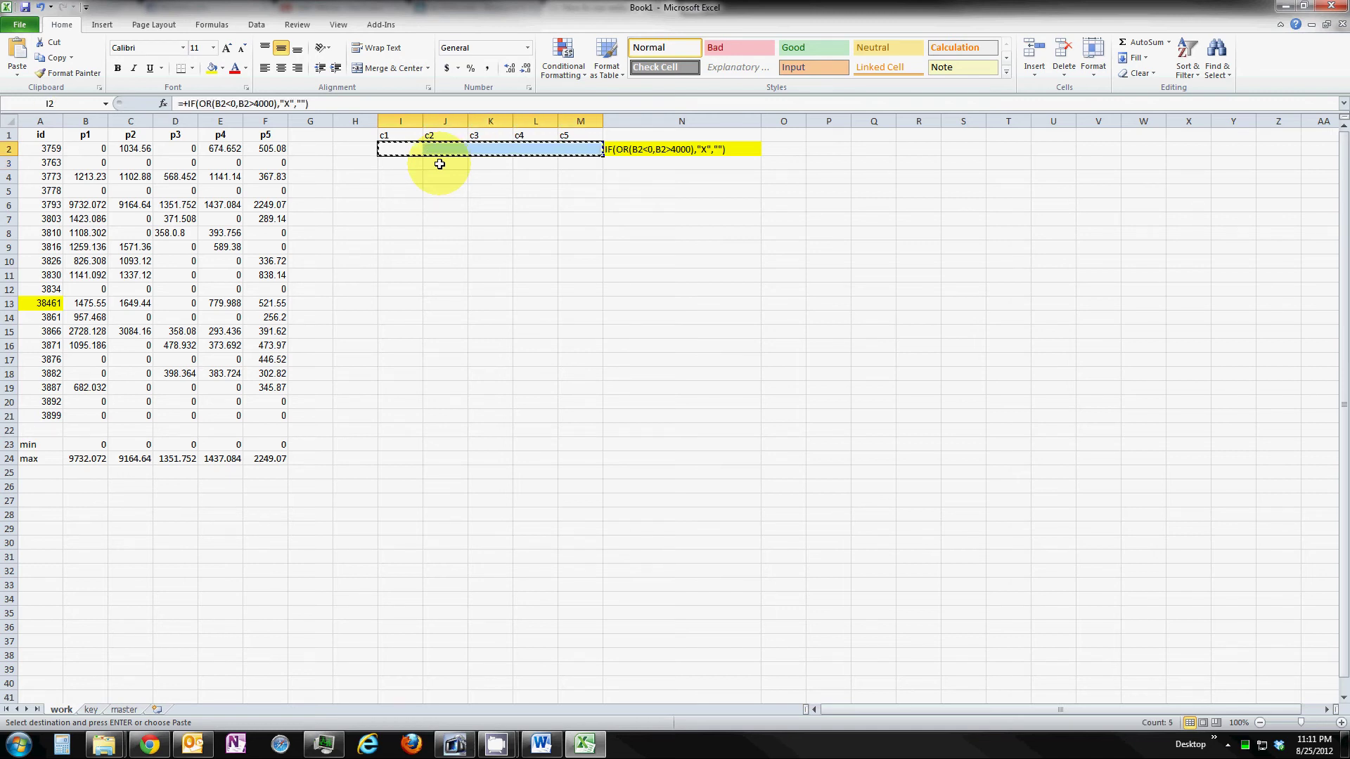
key("Down")
key("shift+Down")
key("shift+Down")
key("shift+Down")
key("shift+Down")
key("shift+Down")
key("shift+Down")
key("shift+Down")
key("shift+Down")
key("shift+Down")
key("shift+Down")
key("shift+Down")
key("shift+Down")
key("shift+Down")
key("shift+Down")
key("shift+Down")
key("shift+Down")
key("shift+Down")
key("shift+Down")
key("shift+Down")
key("shift+Down")
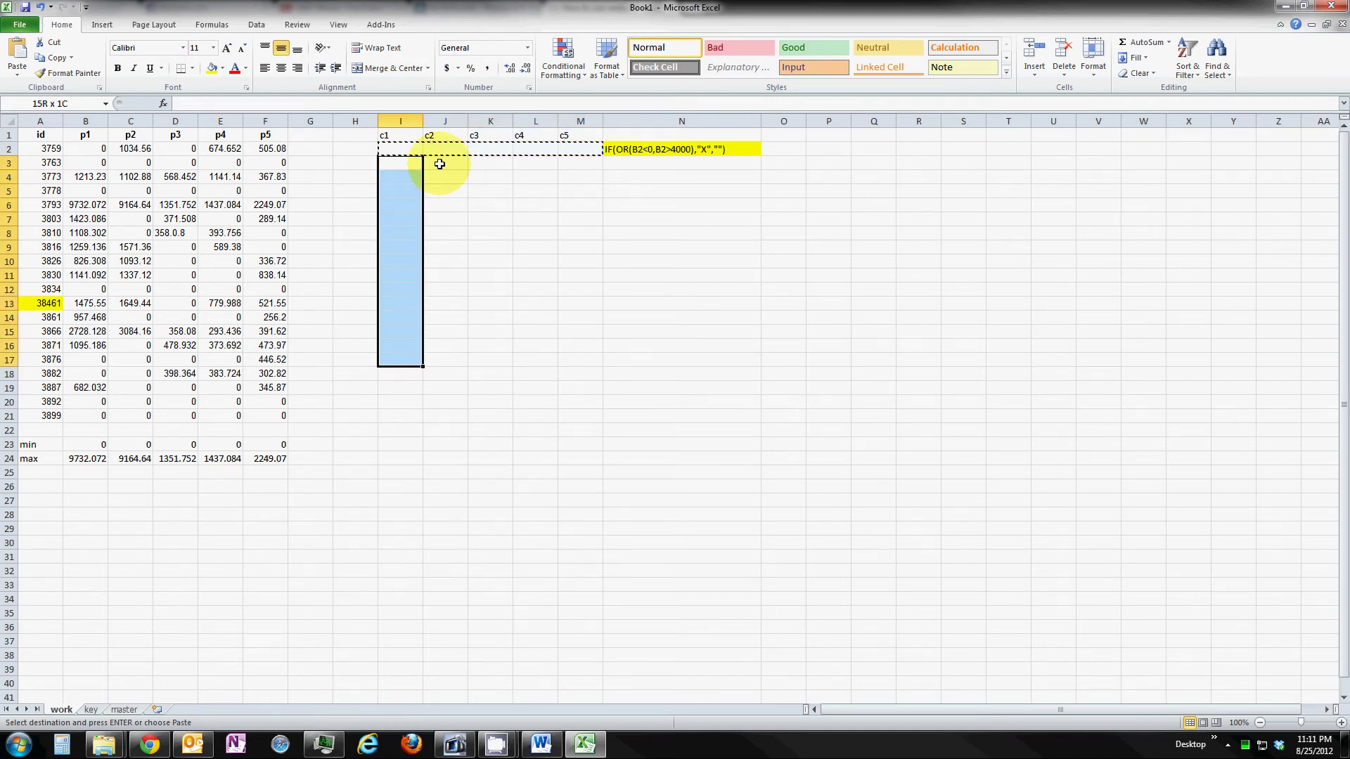
key("shift+Up")
key("shift+Up")
key("shift+Up")
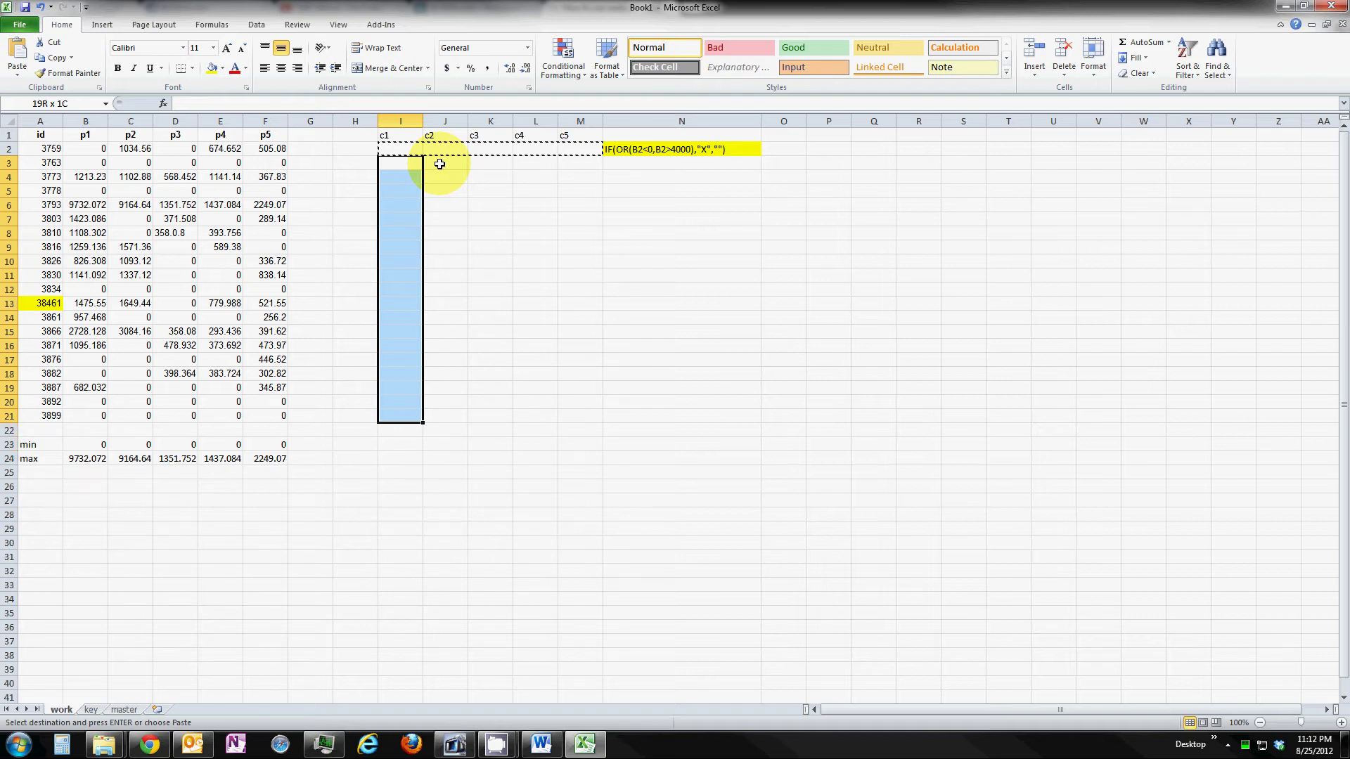
key("shift+Right")
key("shift+Right")
key("shift+Right")
key("shift+Right")
key("ctrl+v")
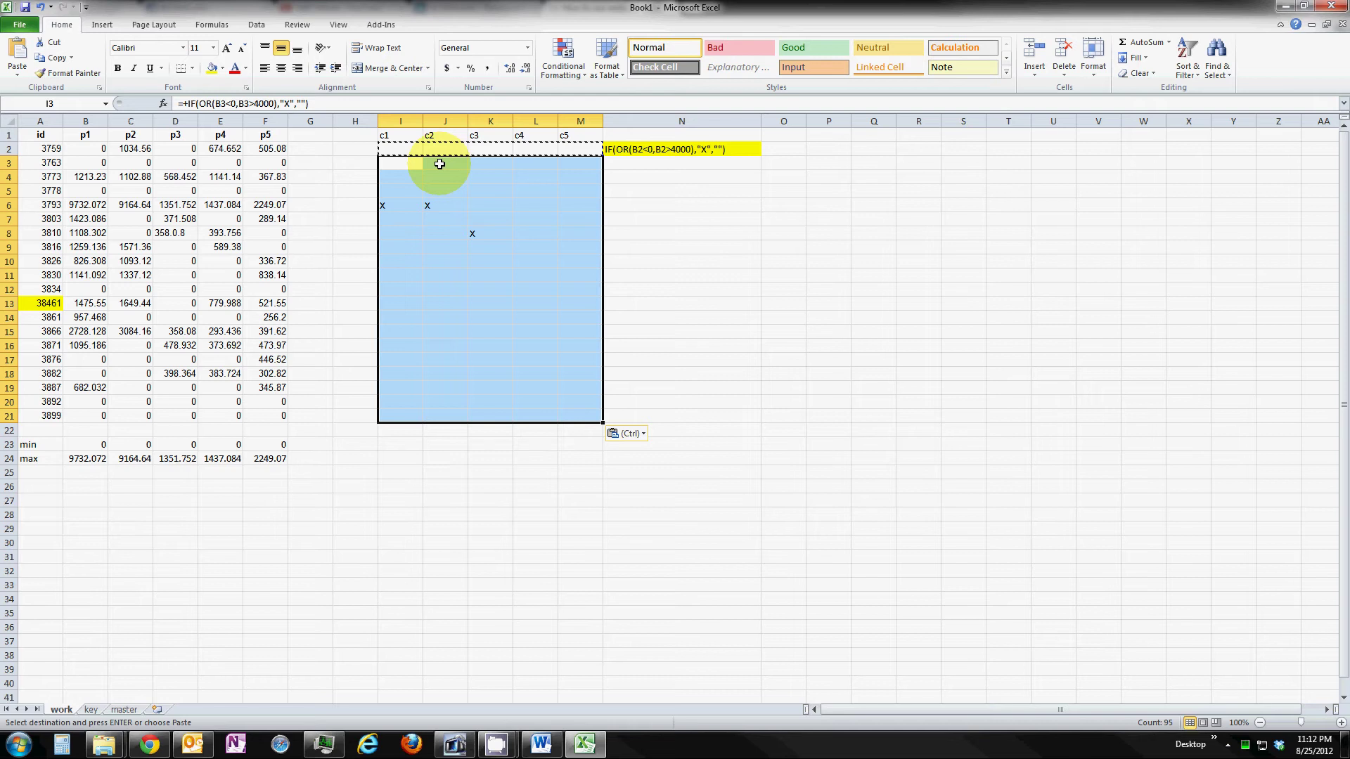
- Fill the out-of-range 9732.072 and 9164.64 (B6:C6) and malformed 358.0.8 (D8) yellow
left_click(394, 235)
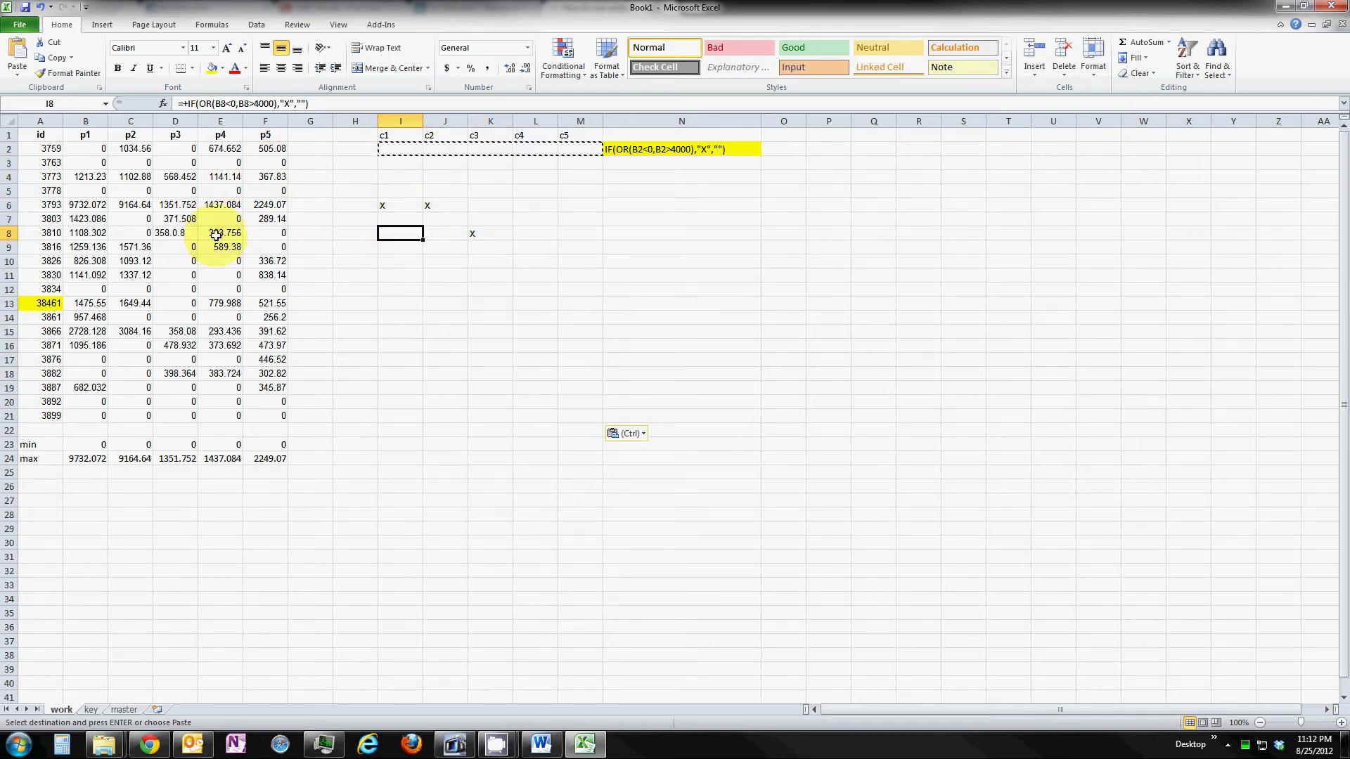
left_click(88, 202)
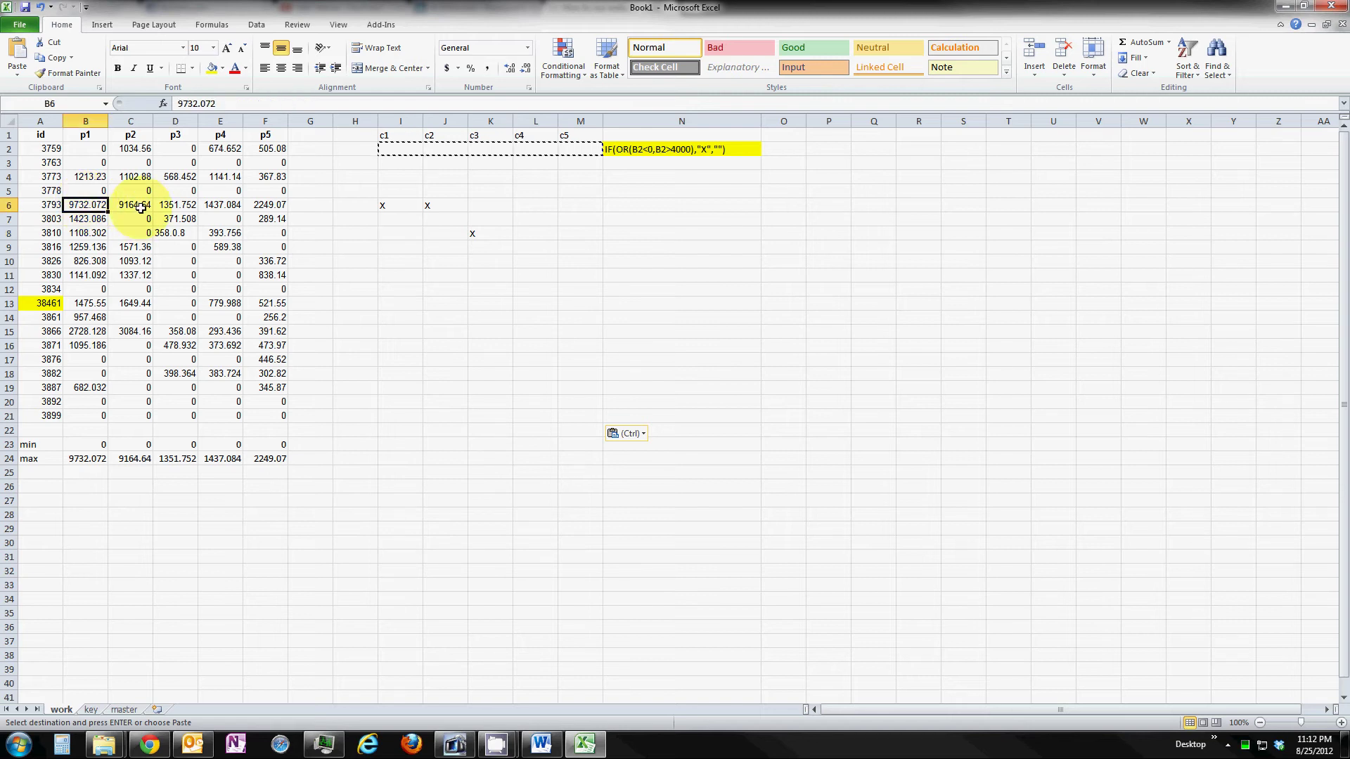
left_click_drag(130, 204, 87, 204)
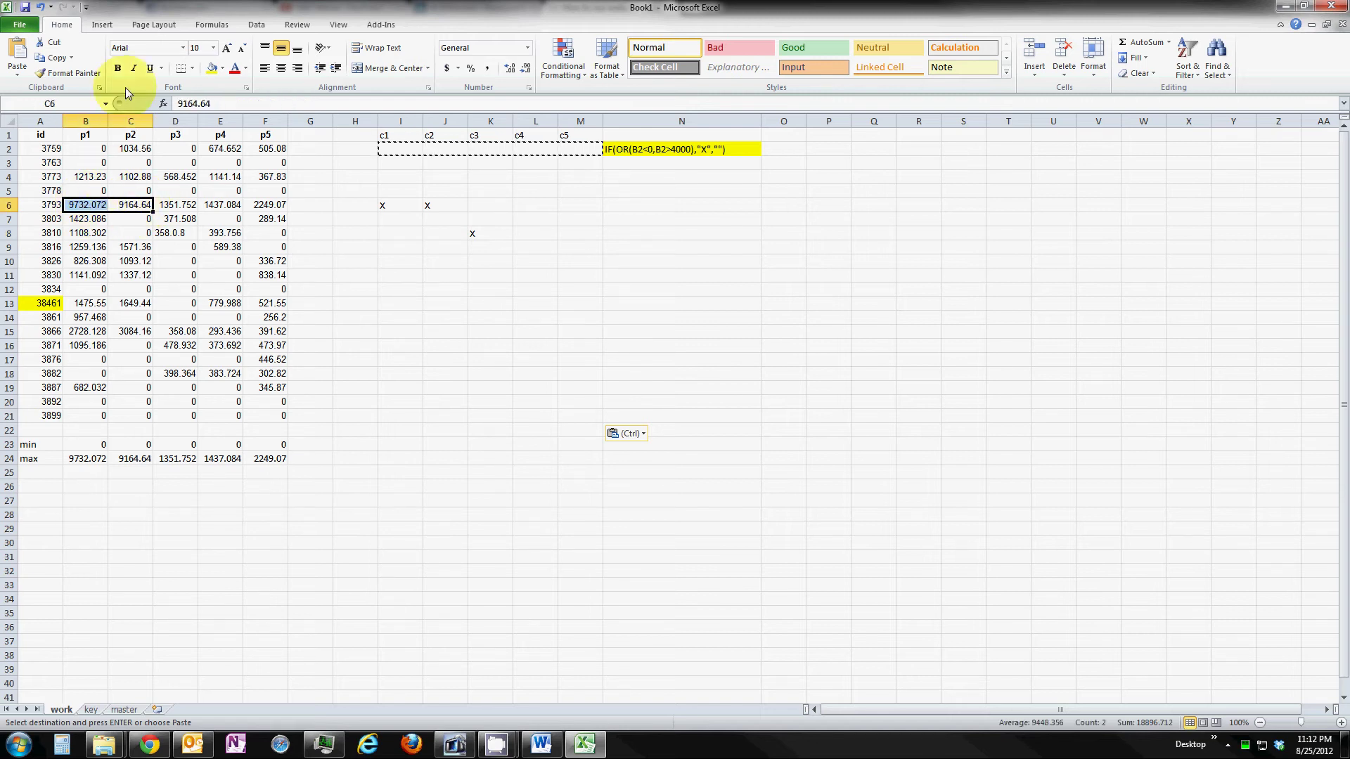
left_click(214, 69)
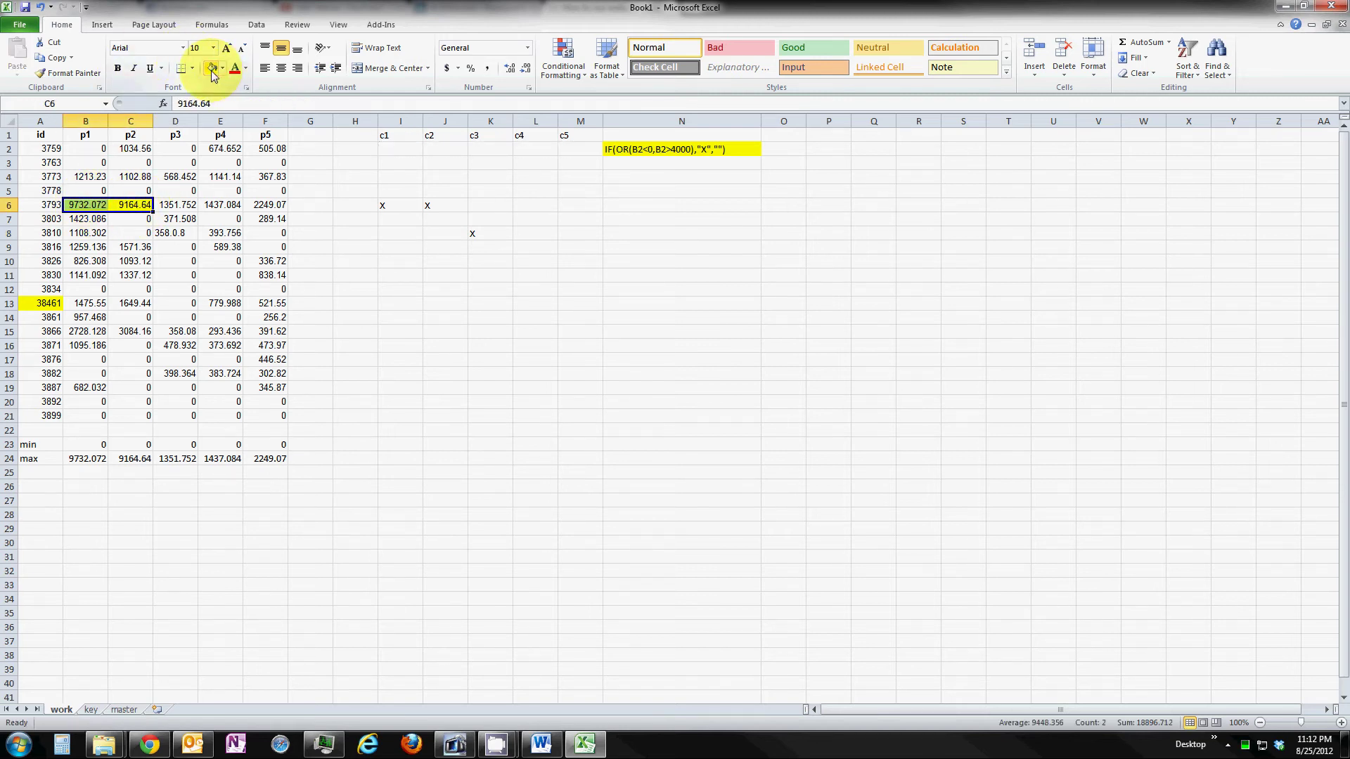
left_click(227, 233)
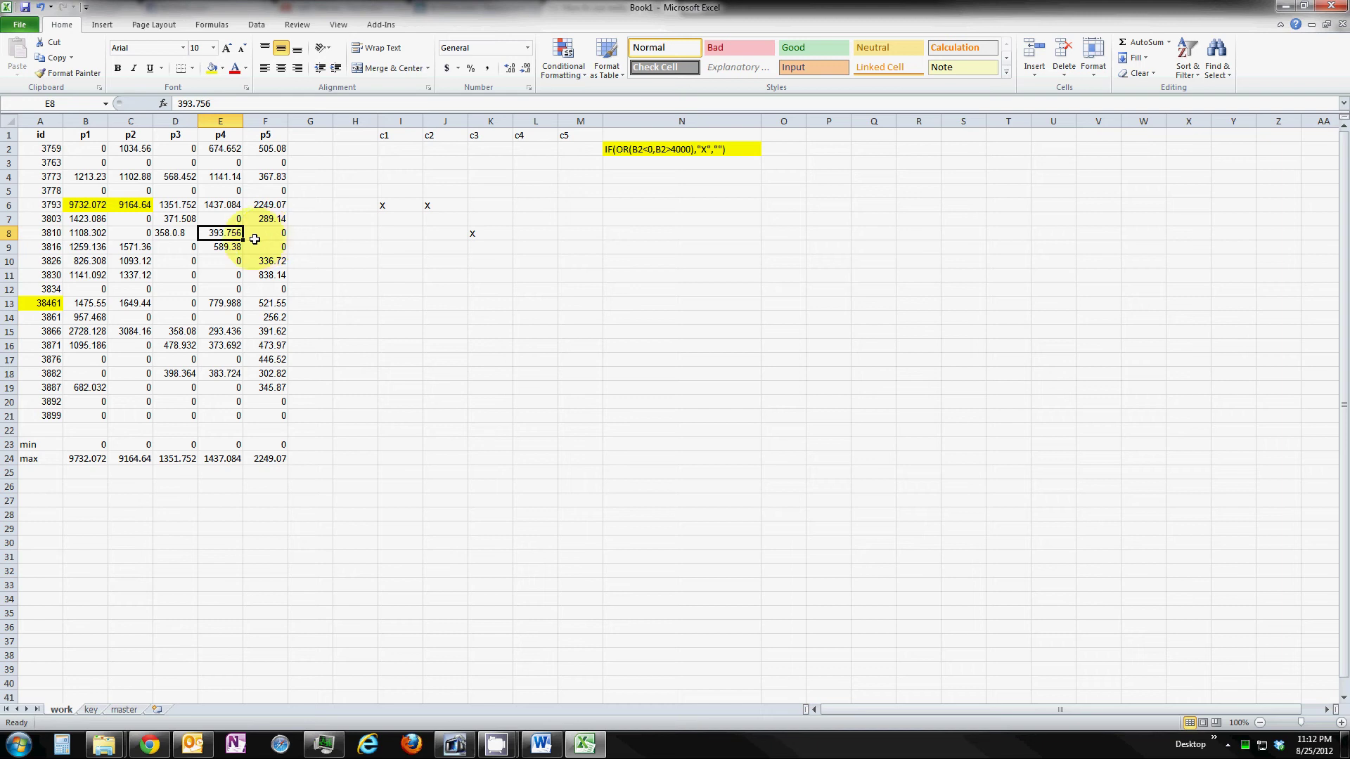
left_click(184, 235)
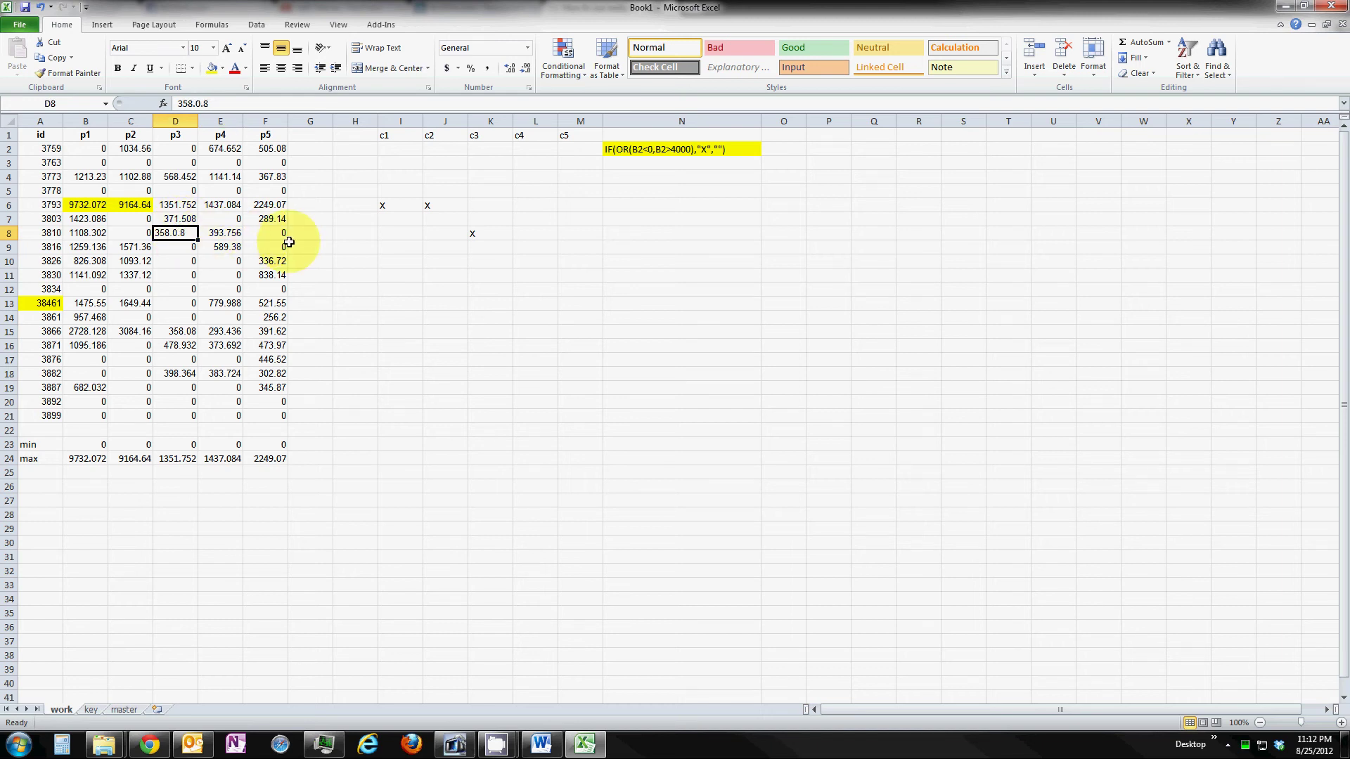
left_click(209, 69)
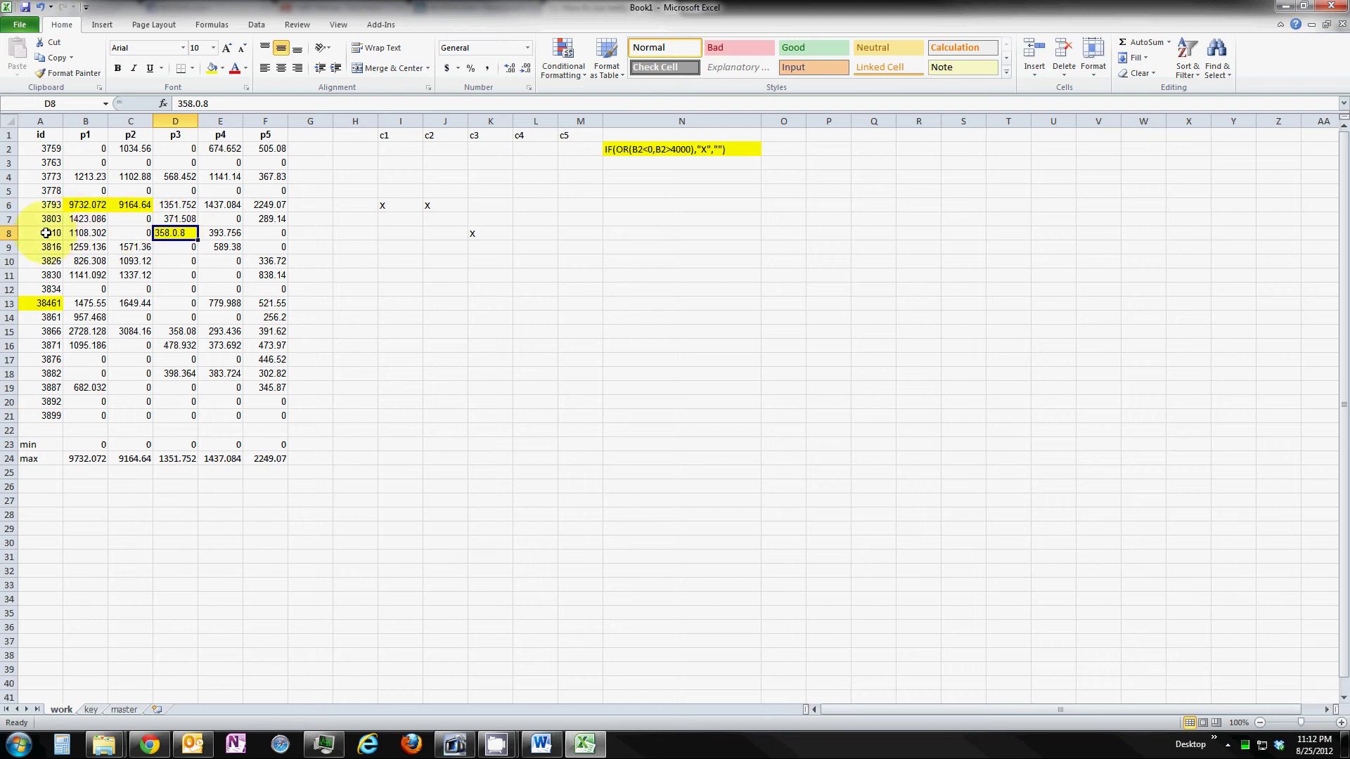
- Copy the full data row A8:F8 for id 3810
left_click_drag(42, 233, 265, 232)
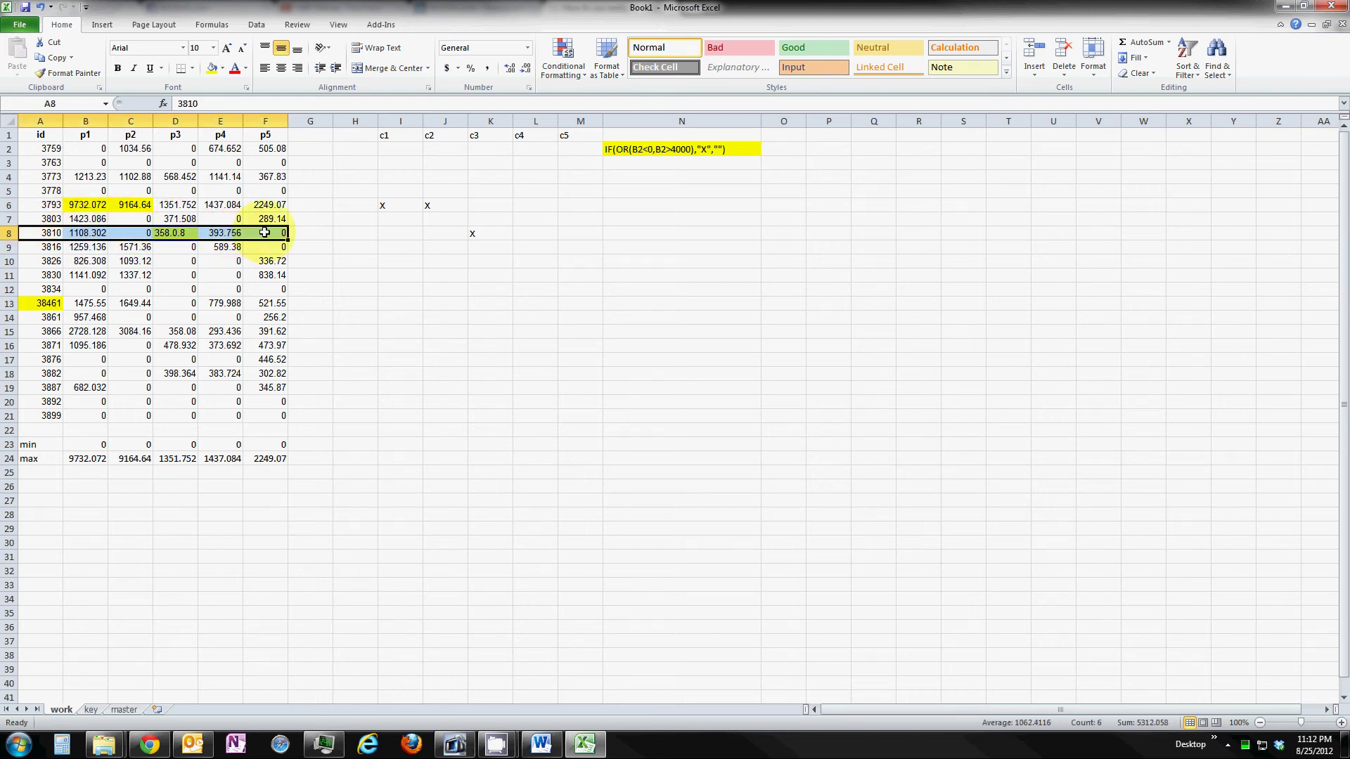
right_click(264, 232)
left_click(295, 259)
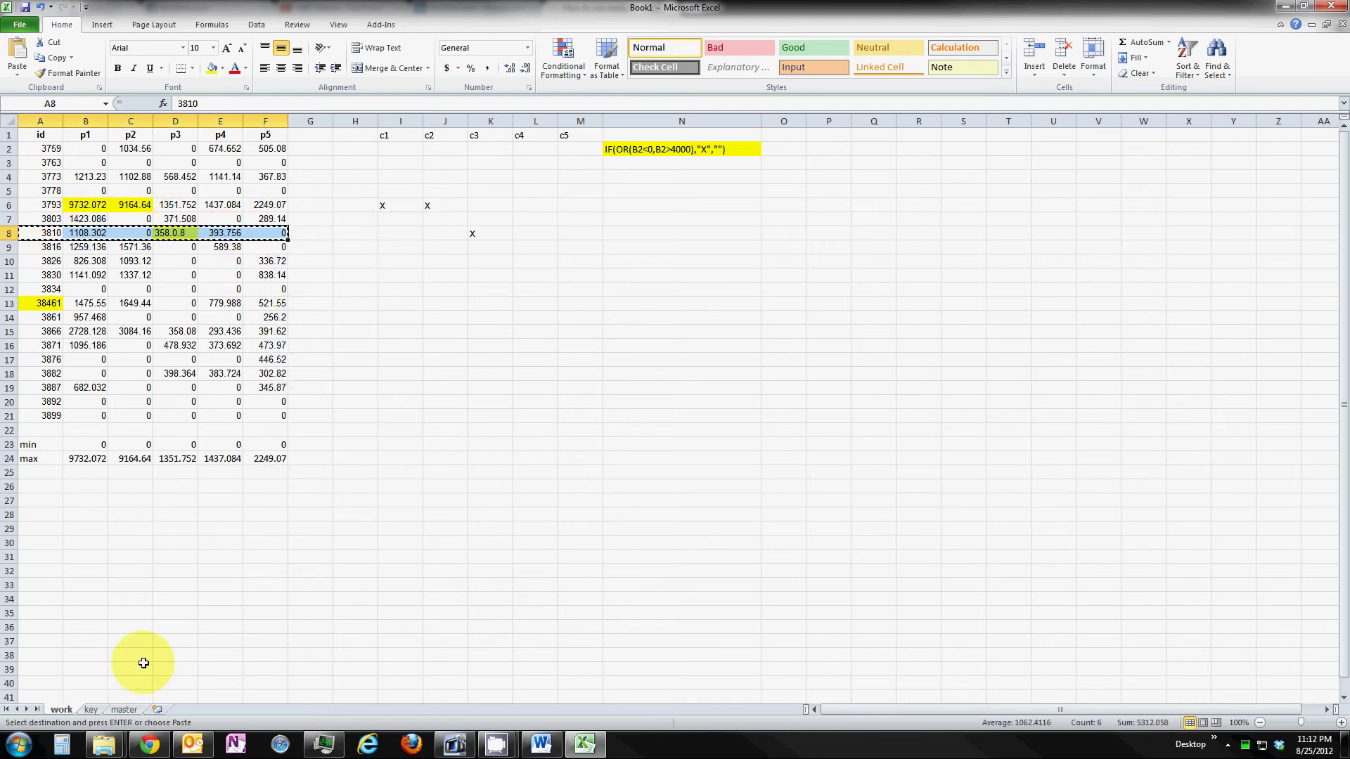
- Paste the id 3810 row into D15 on the key sheet
left_click(93, 706)
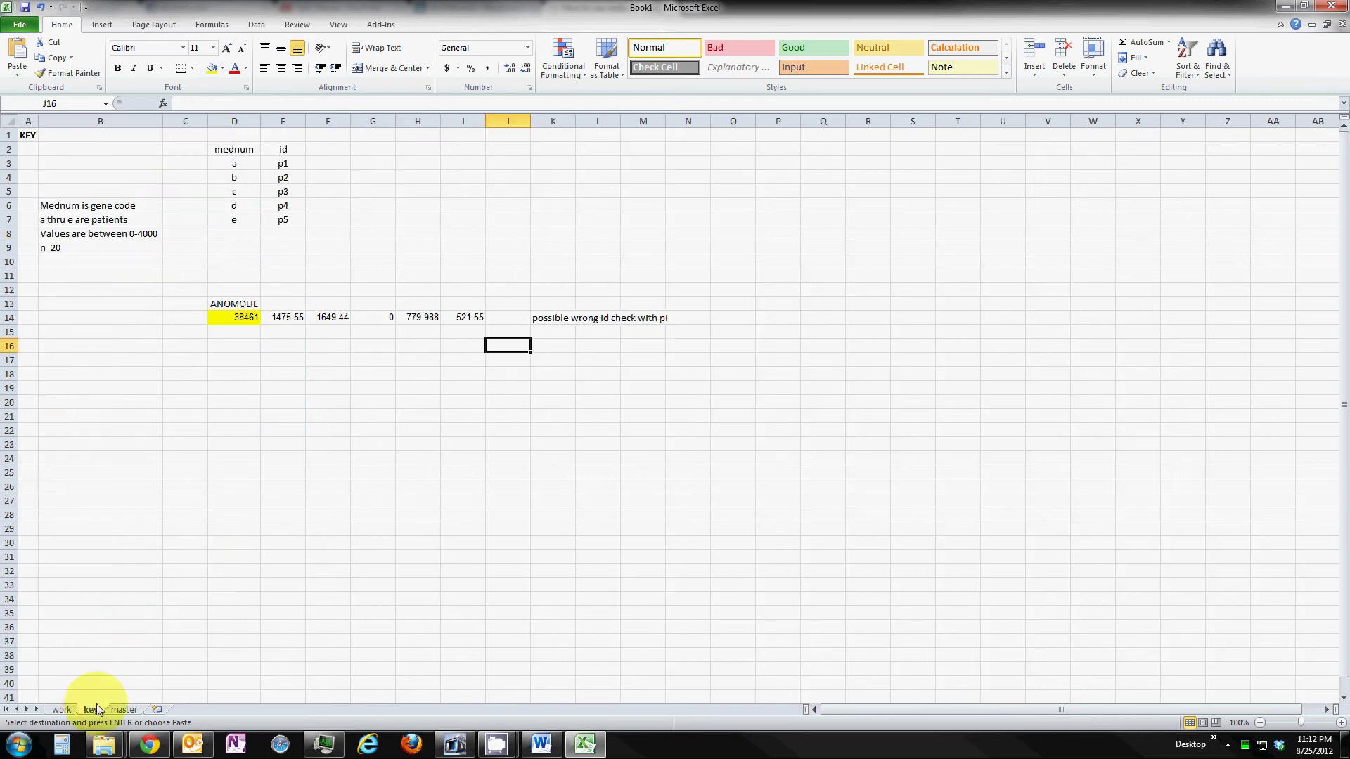
right_click(238, 332)
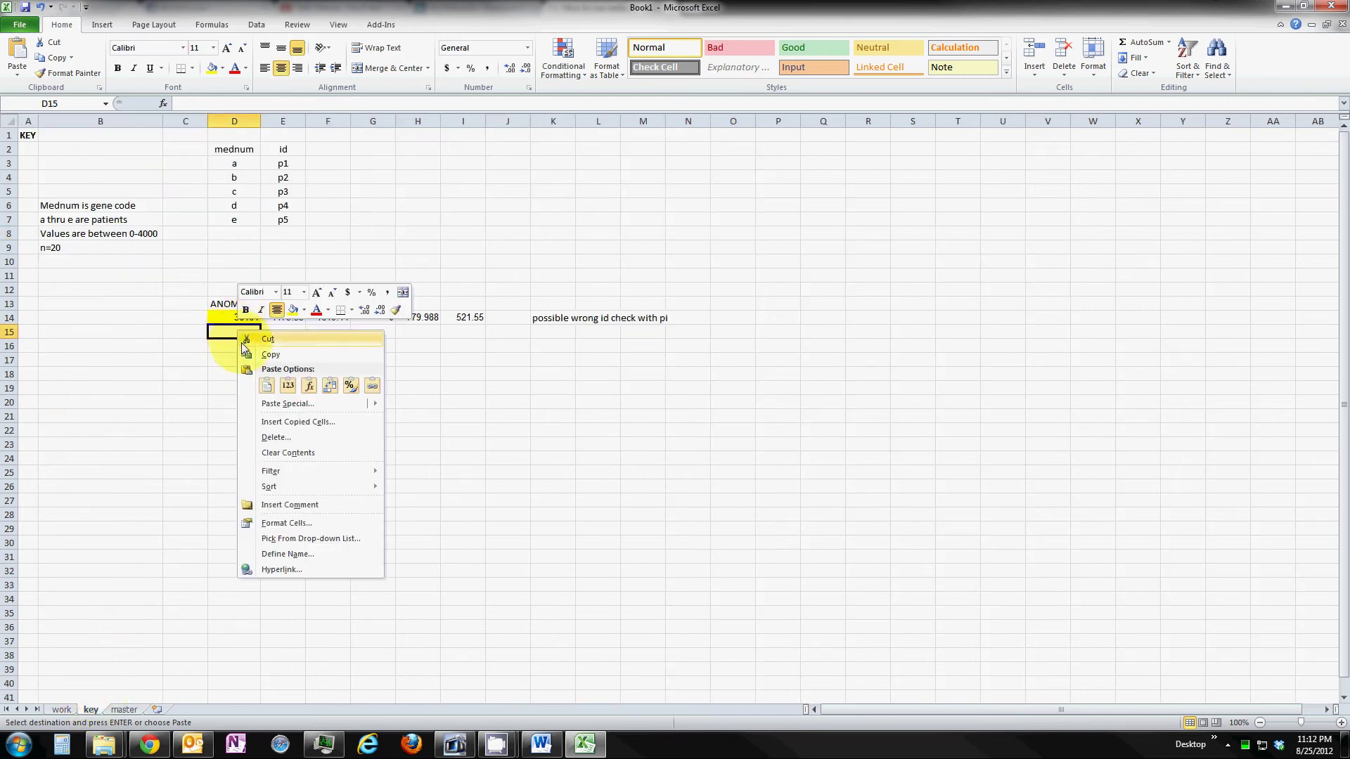
left_click(266, 386)
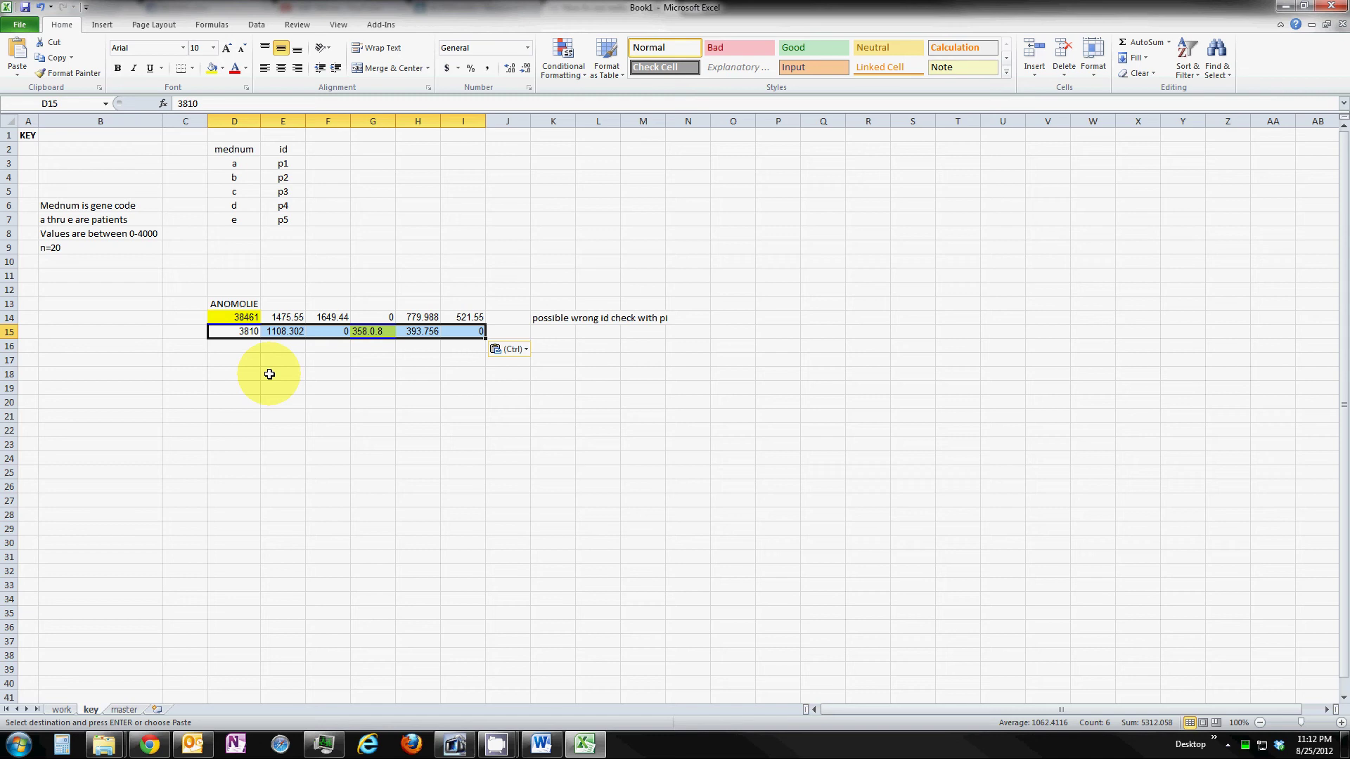
left_click(330, 332)
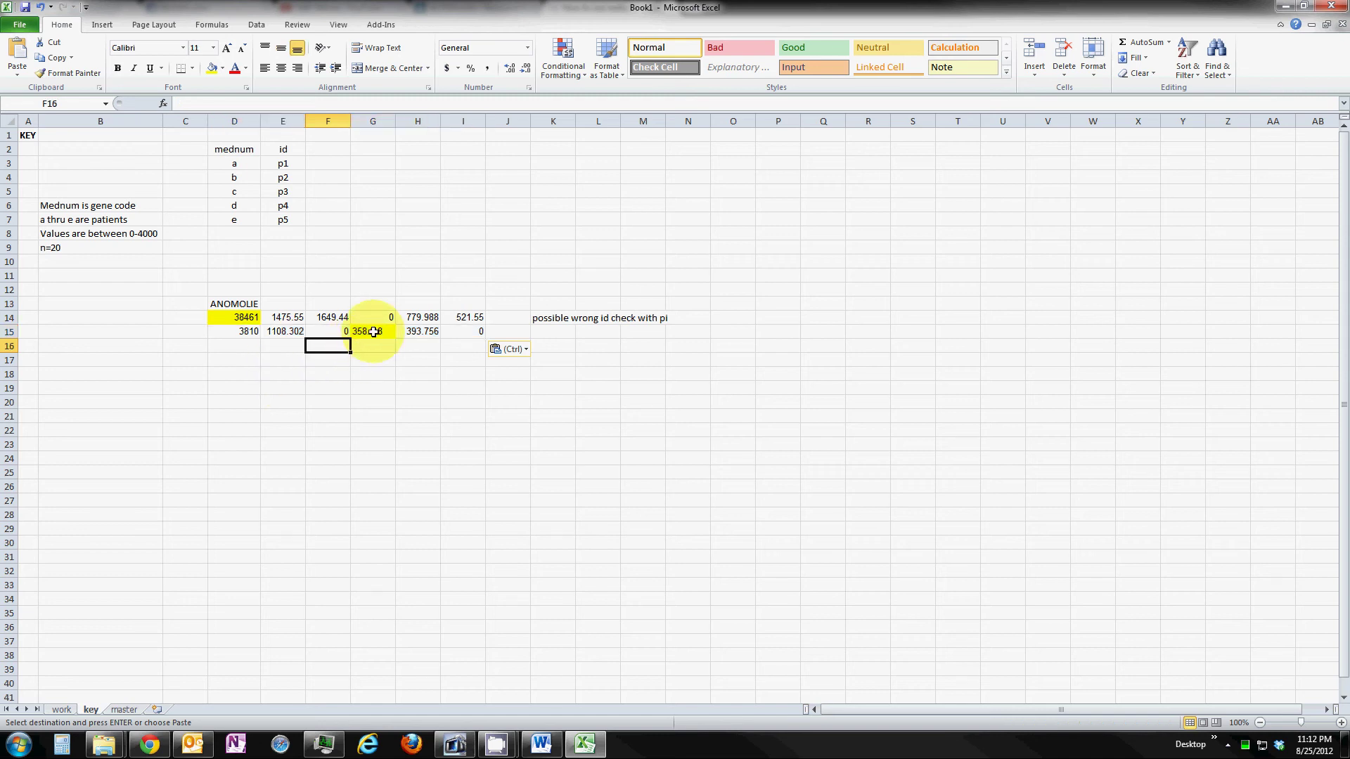
left_click(373, 332)
- Add the note 'possible recording error check with pi' in K15 beside row 3810
left_click(553, 336)
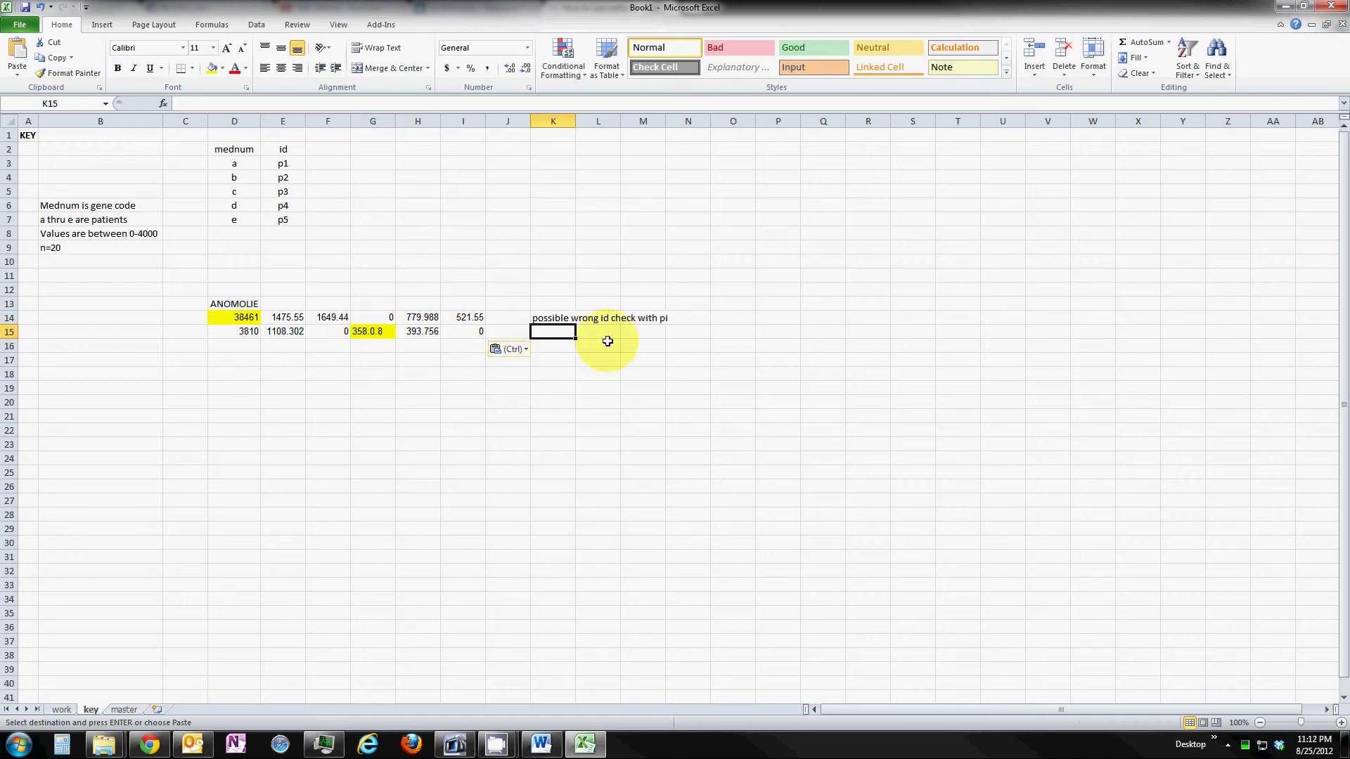
type("possi")
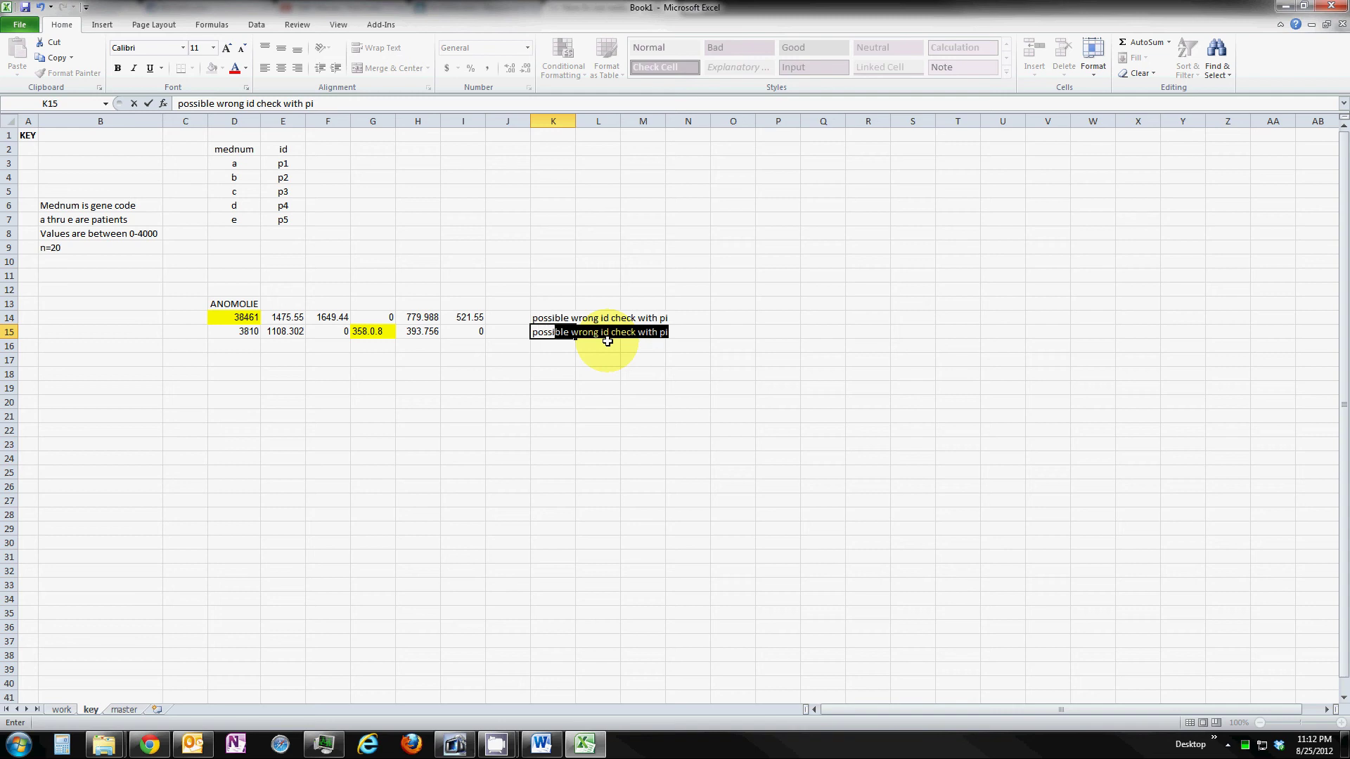
type("ble recording")
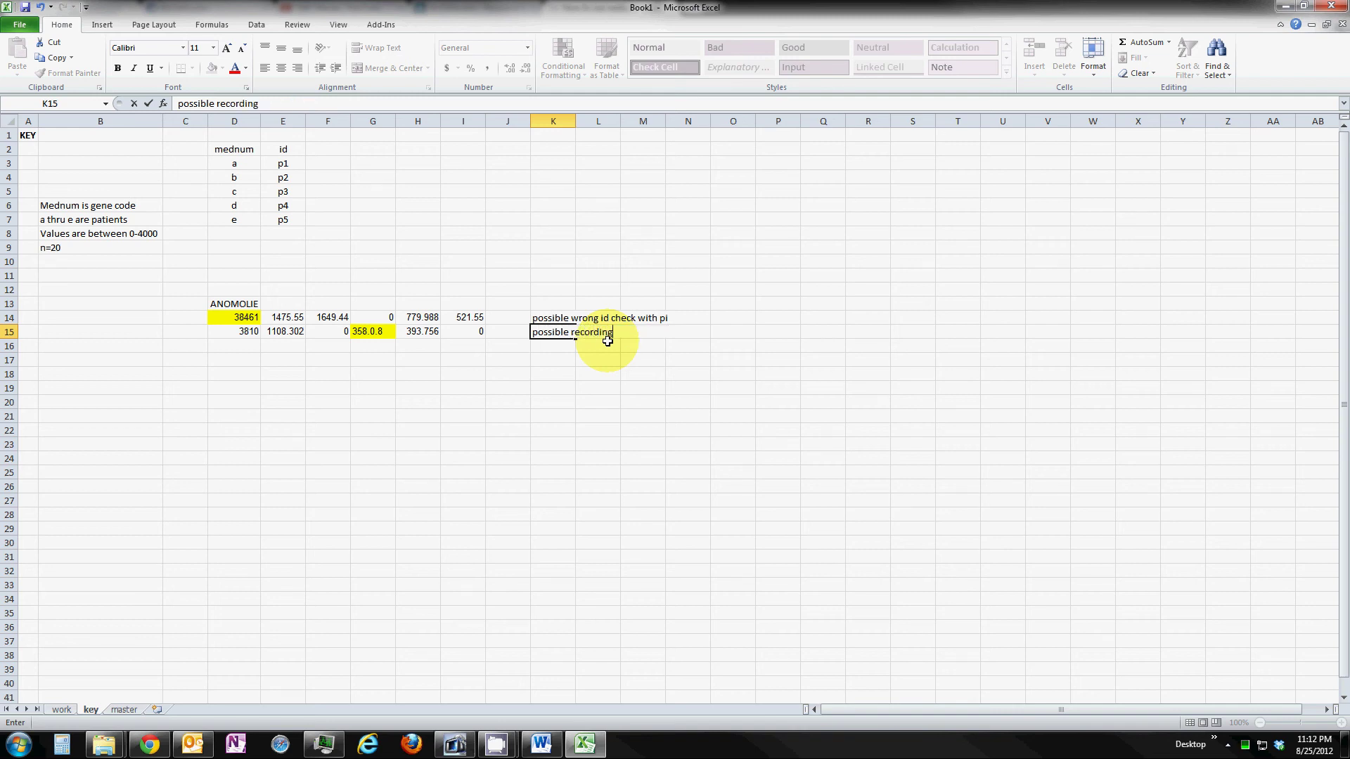
type(" error ")
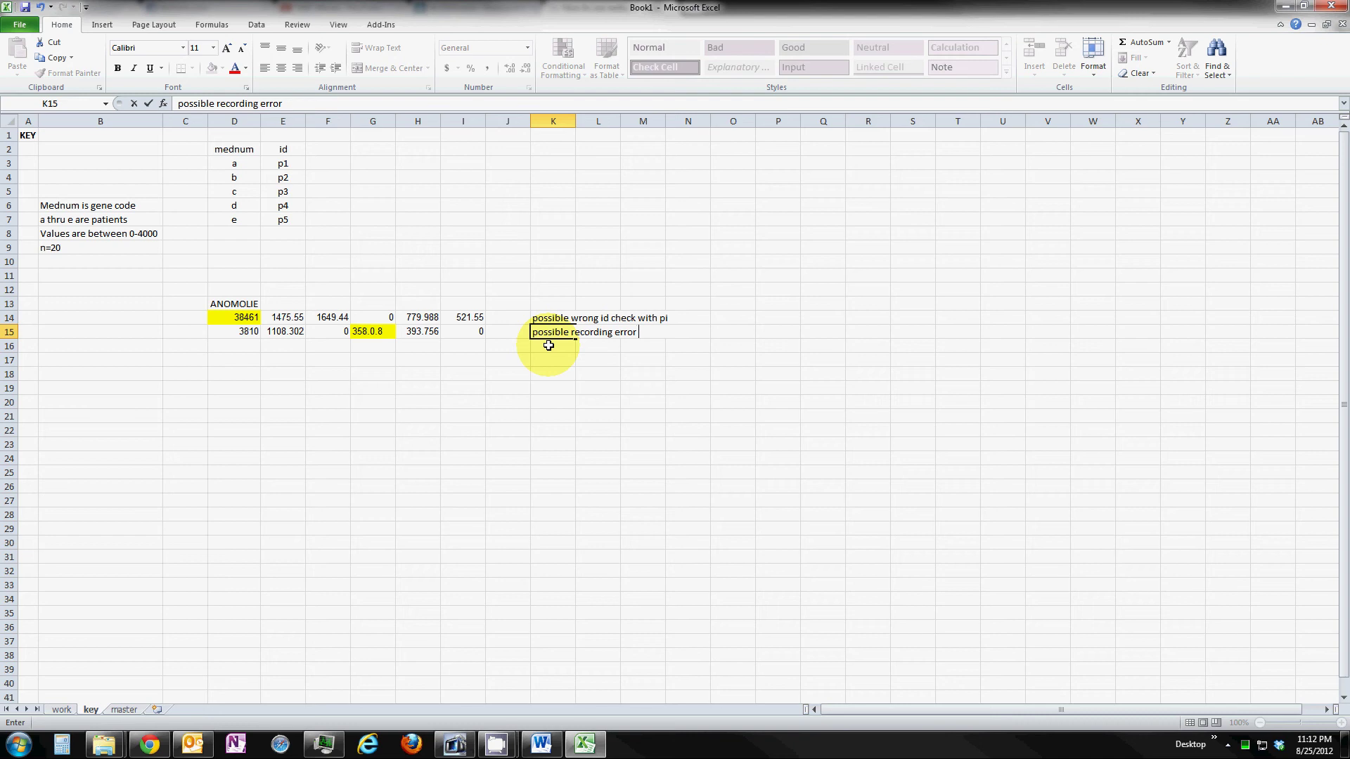
type("changed")
type(" to")
key("BackSpace")
key("BackSpace")
key("BackSpace")
key("BackSpace")
key("BackSpace")
key("BackSpace")
key("BackSpace")
key("BackSpace")
type("check with pi")
key("ctrl+Return")
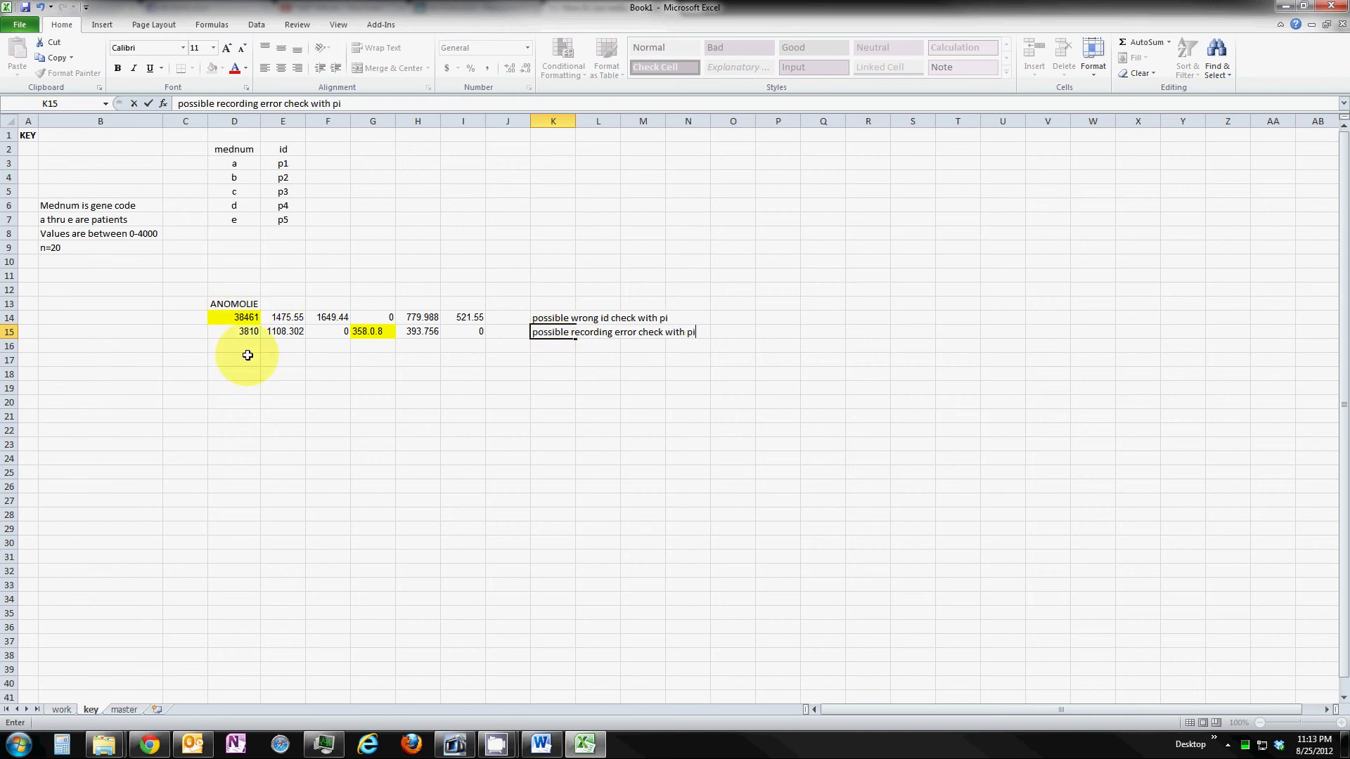
- Correct the misspelled anomaly list heading in D13
left_click(239, 305)
left_click(199, 104)
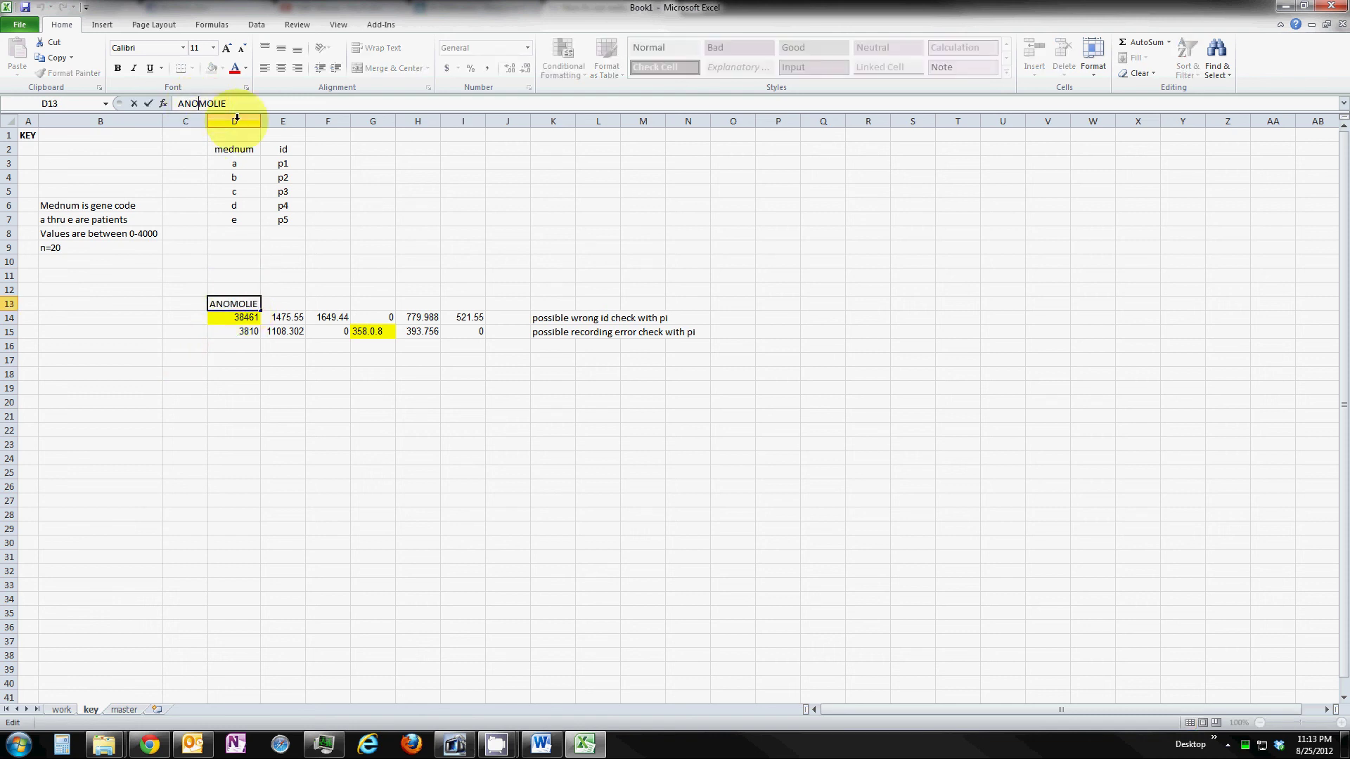
key("BackSpace")
type("A")
key("Return")
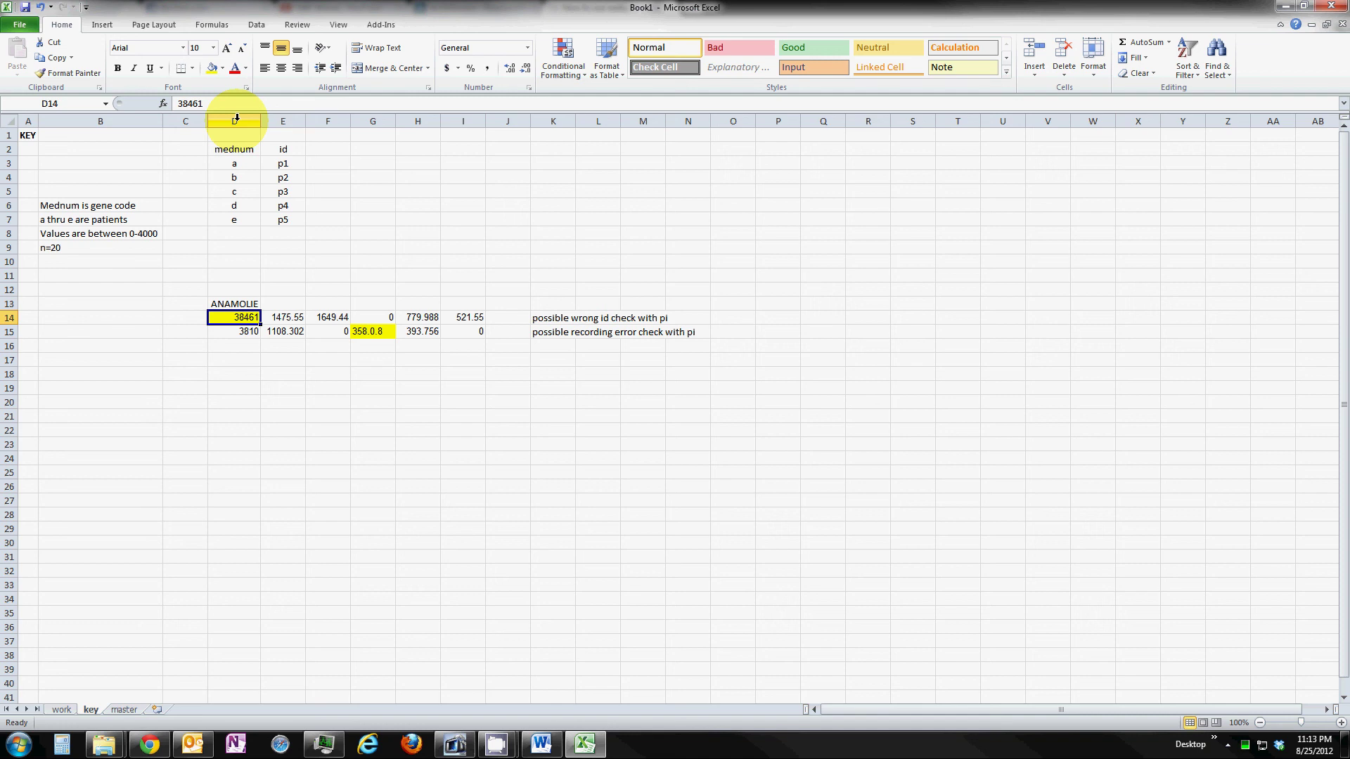
- Copy the full data row for id 3793 from the work sheet
key("ctrl+Page_Up")
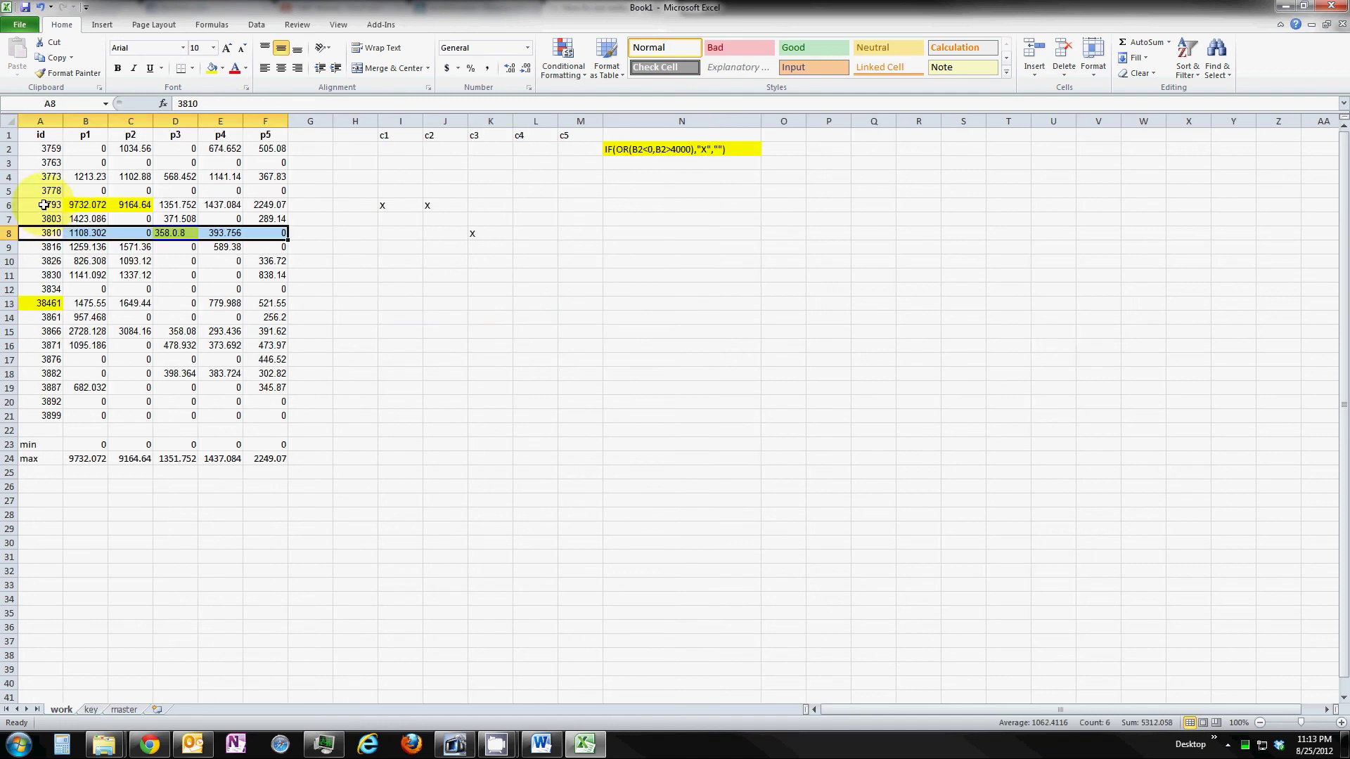
left_click_drag(40, 204, 262, 206)
right_click(262, 205)
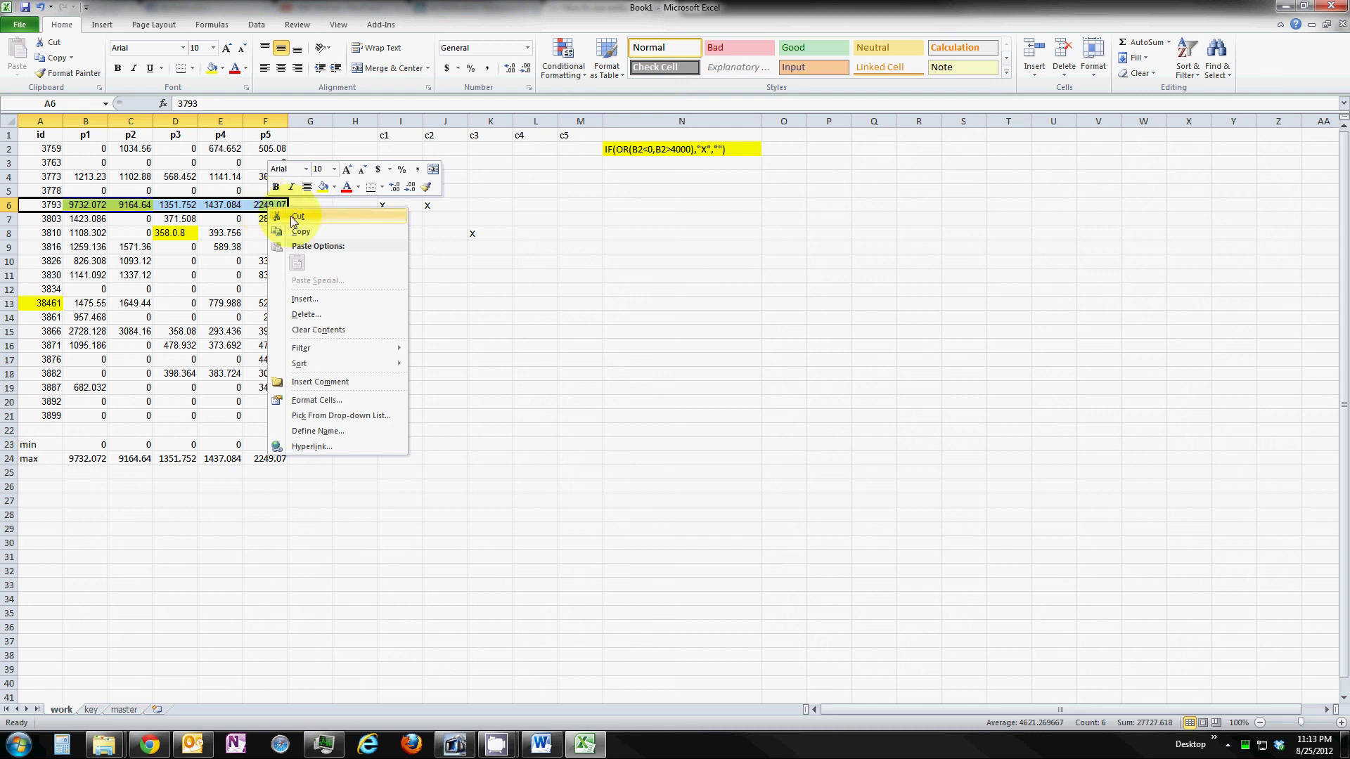
left_click(292, 229)
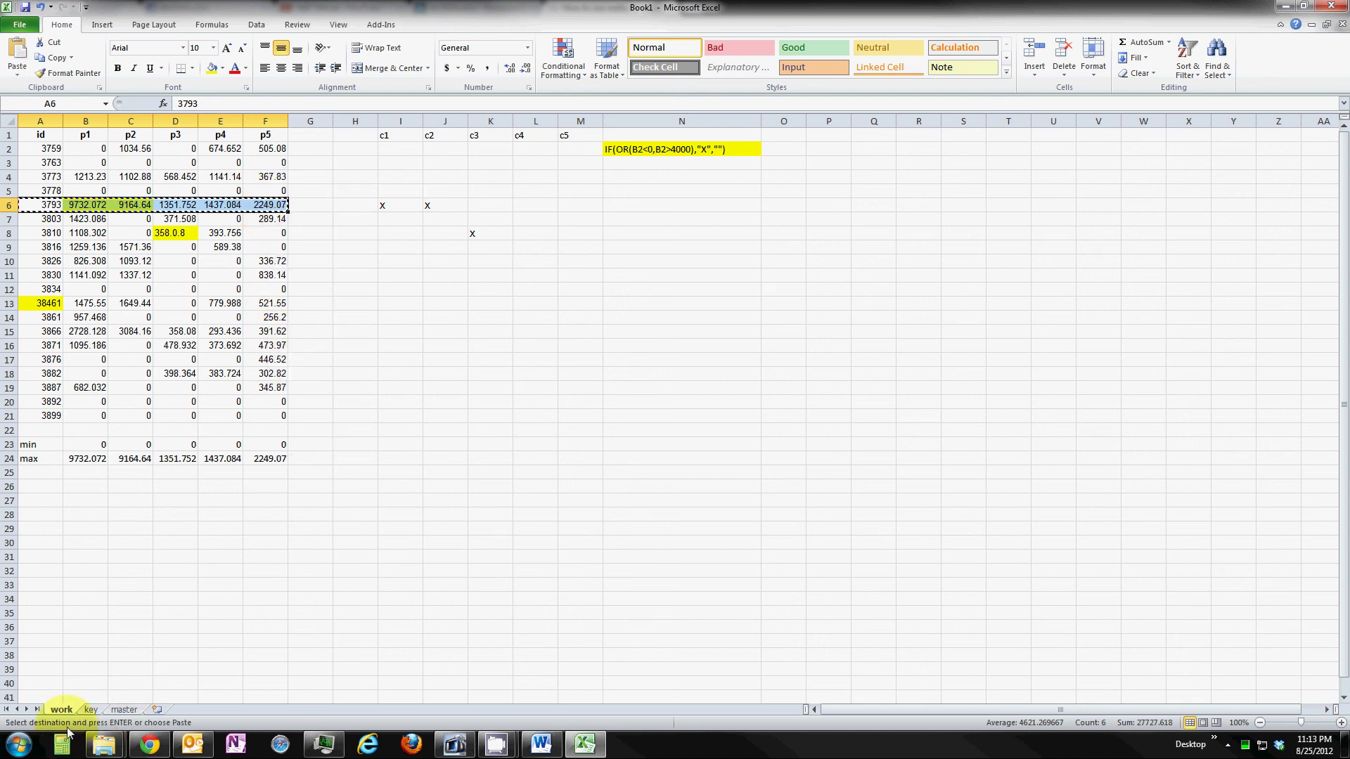
- Paste row 3793 into D16 on the key sheet and begin the note 'observations out of range'
left_click(90, 709)
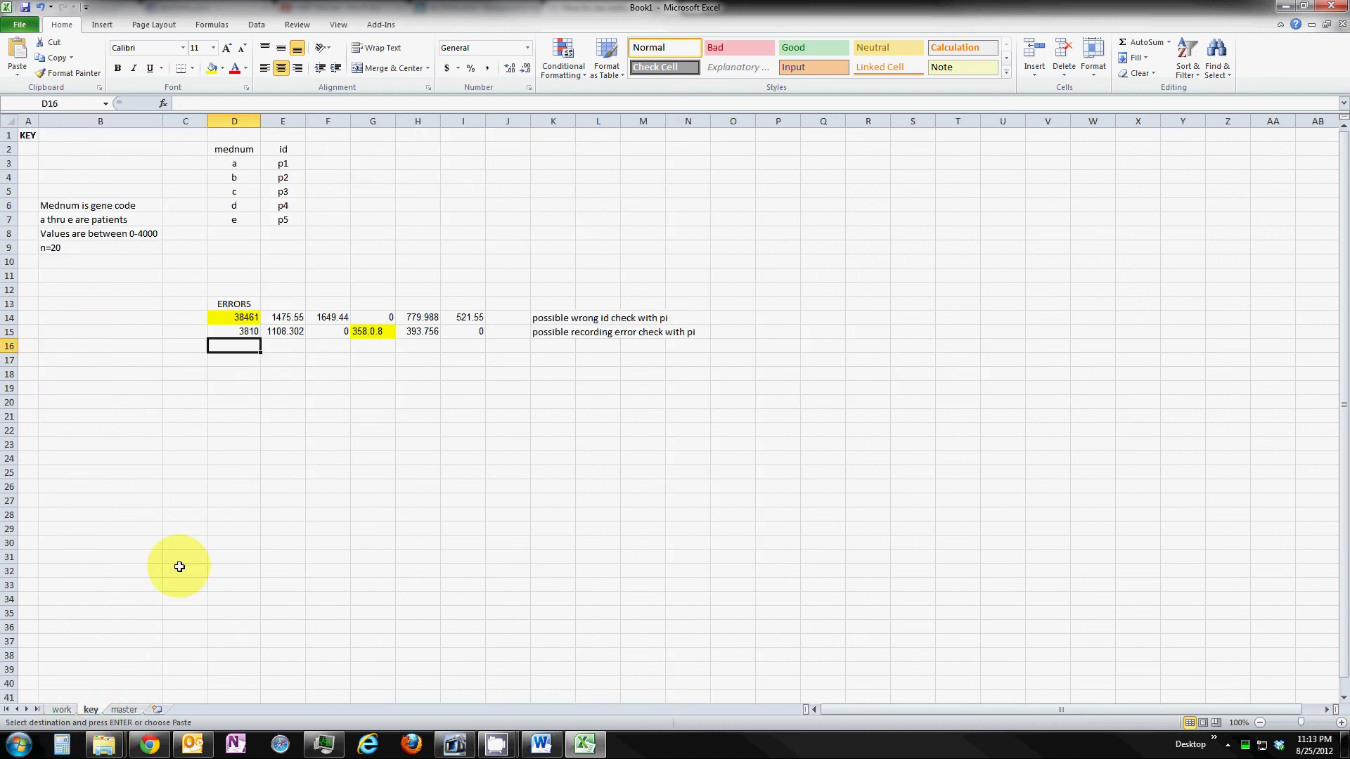
right_click(238, 346)
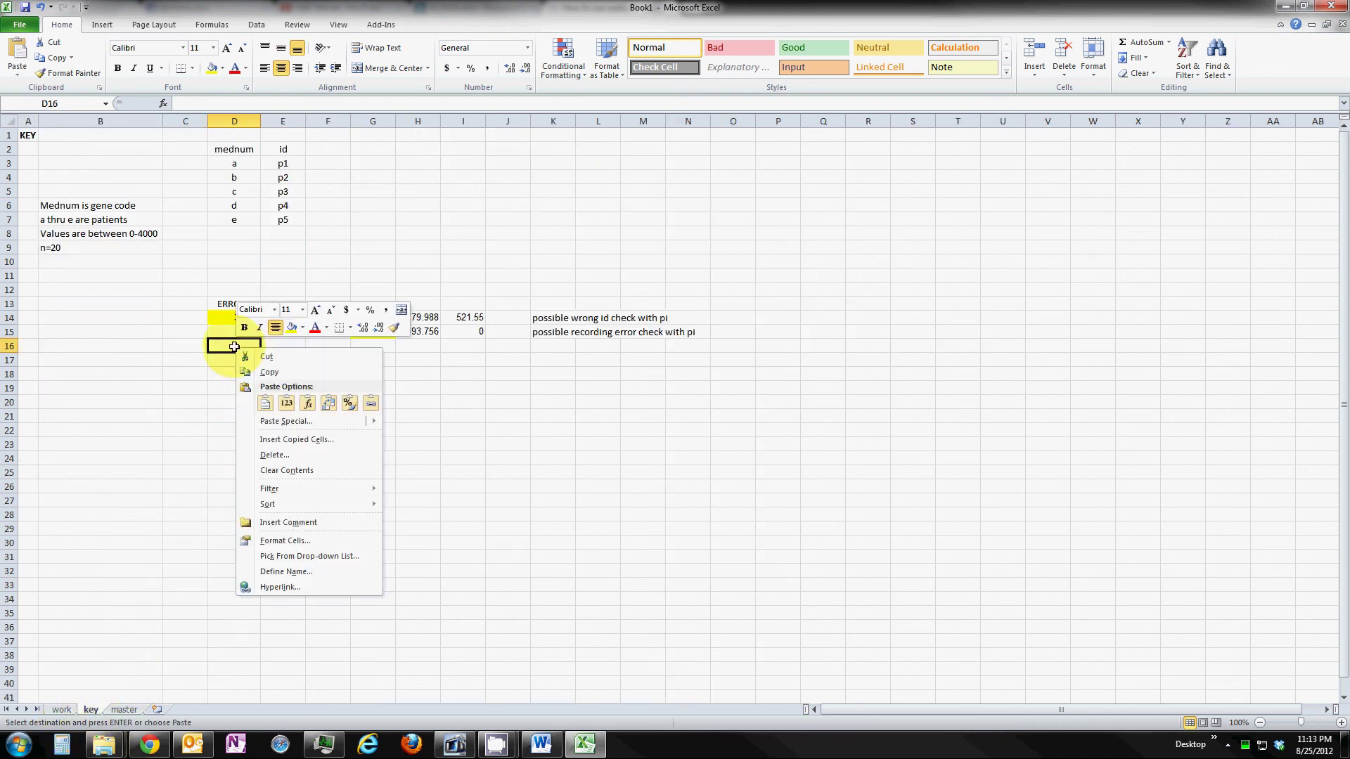
left_click(265, 403)
left_click(311, 361)
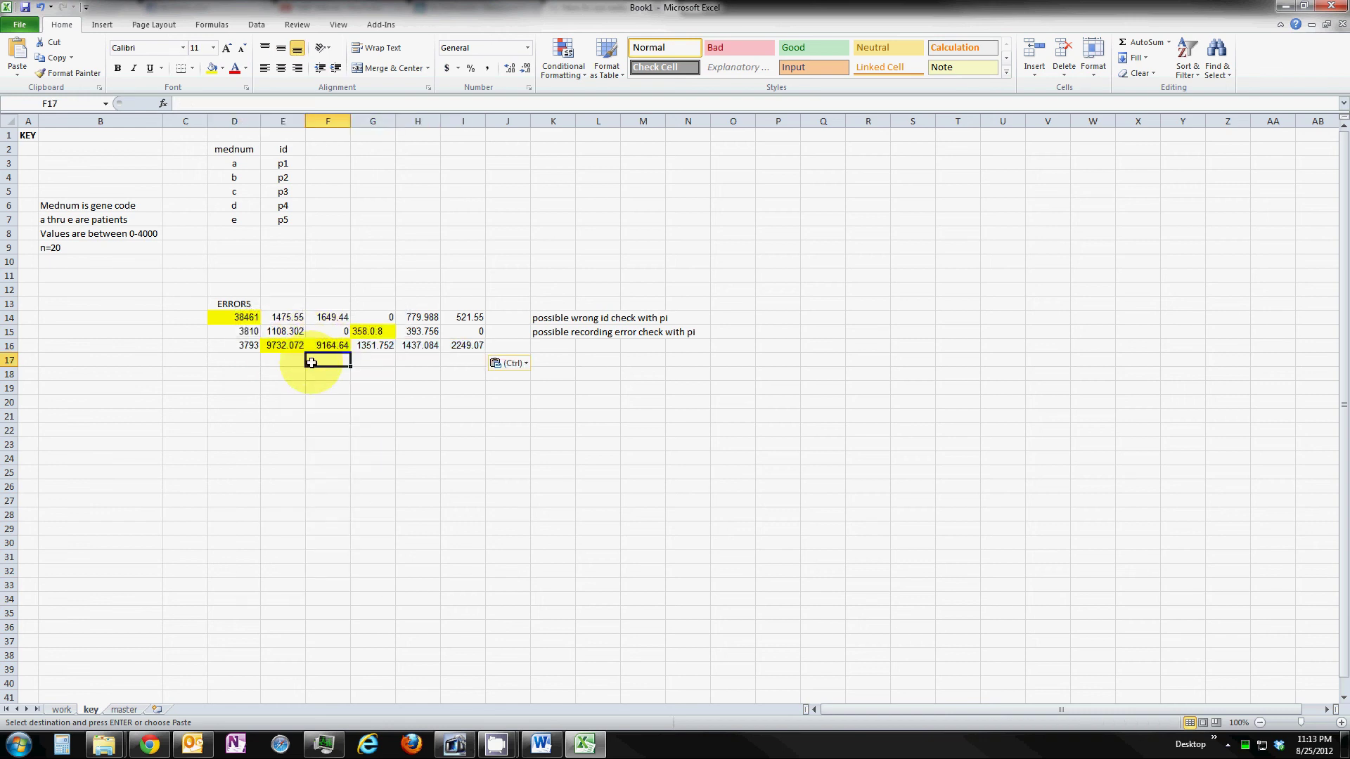
left_click(547, 345)
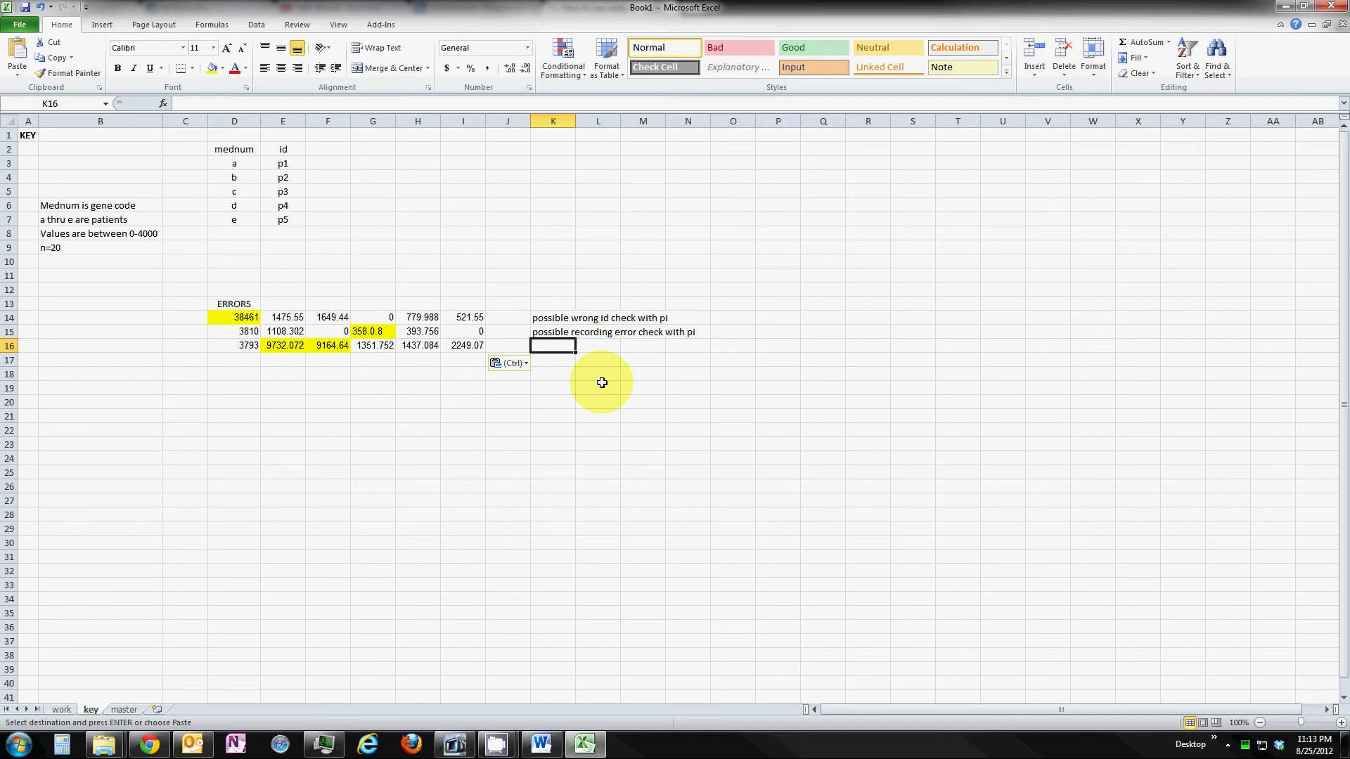
type("observ")
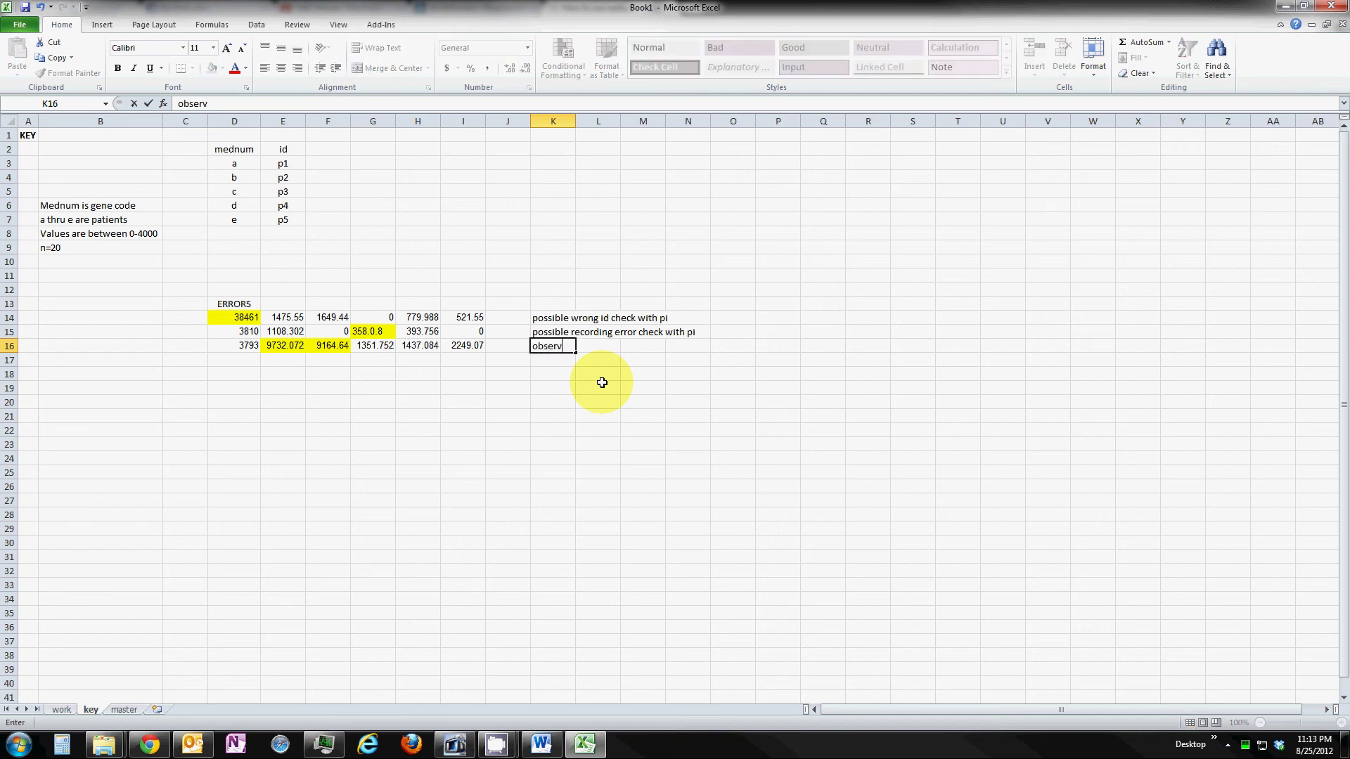
type("ations out of range")
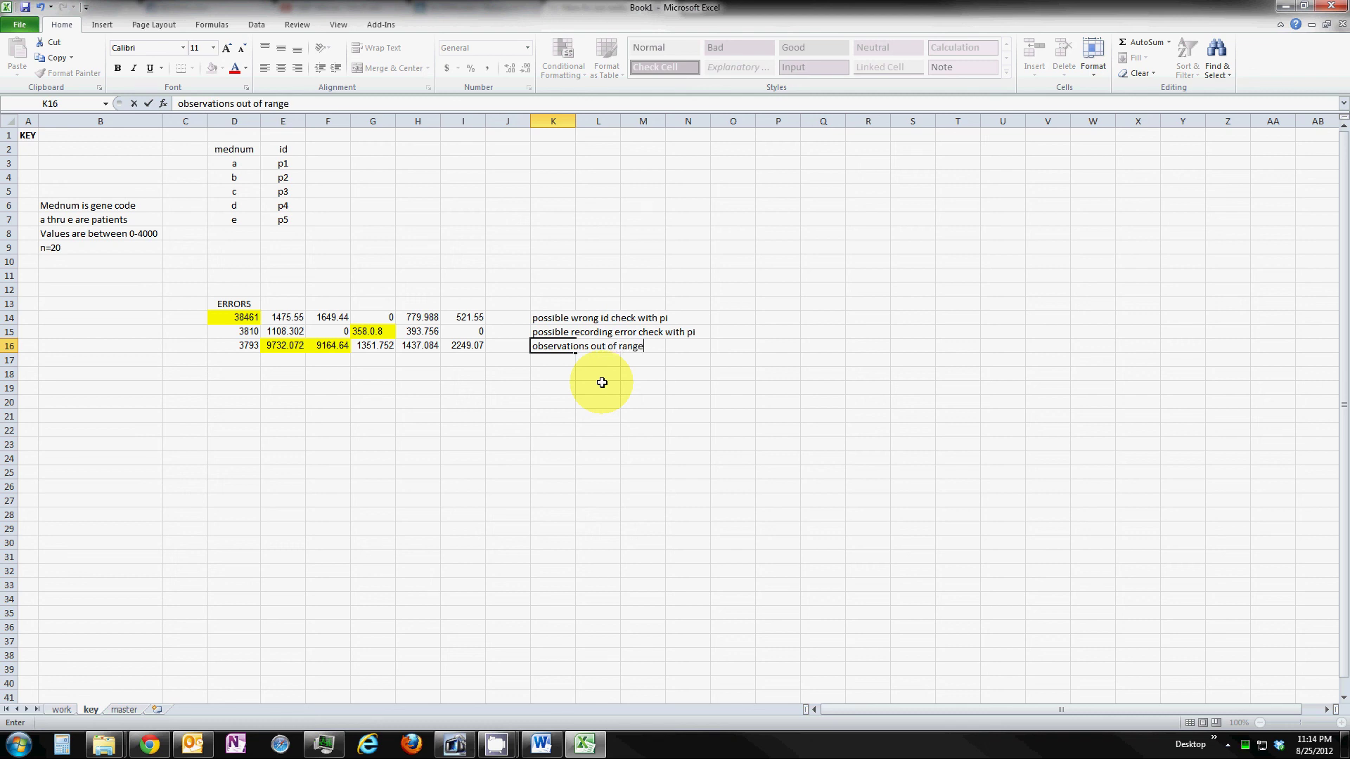